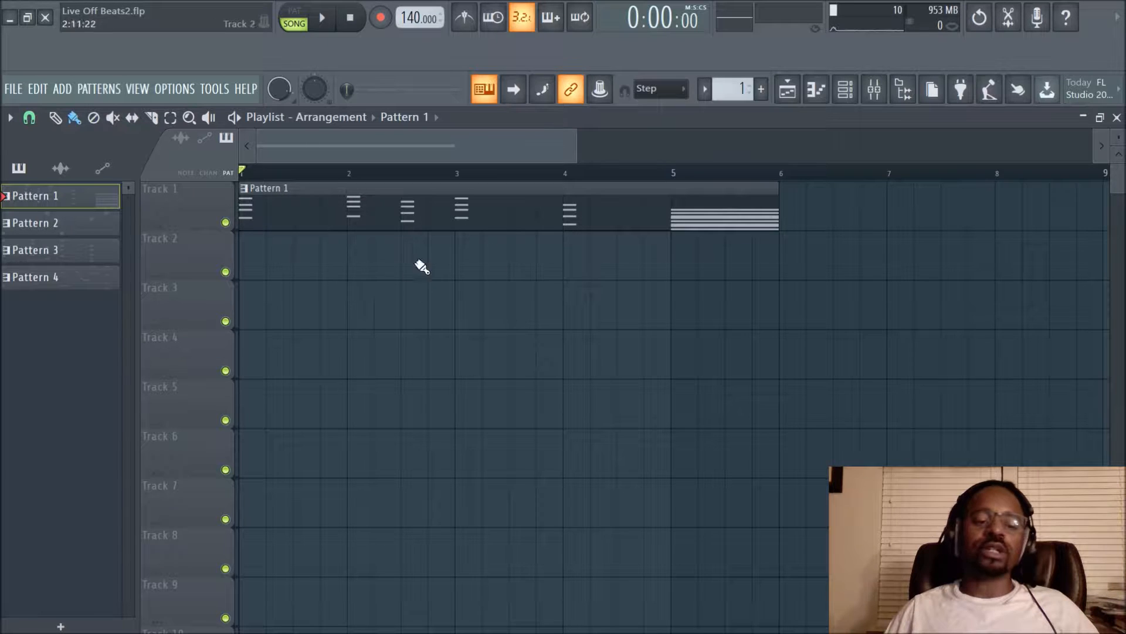
# Open Pattern 1's Circle2 piano roll and frame the chord notes across bars 1 to 5
pyautogui.doubleClick(445, 220)
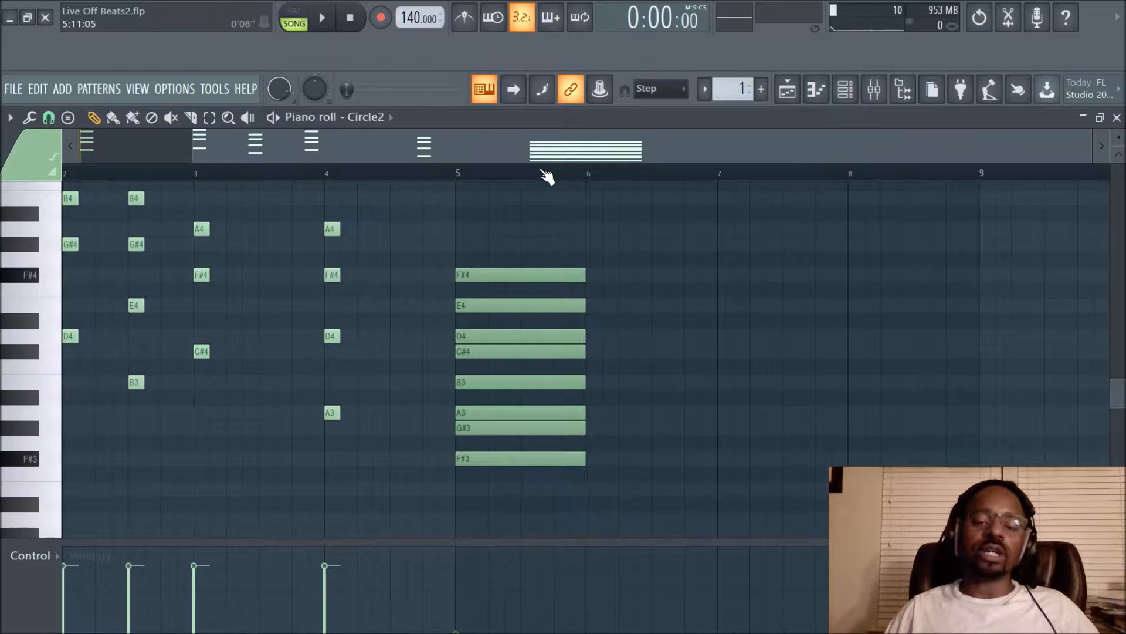
pyautogui.moveTo(515, 146); pyautogui.dragTo(360, 143)
pyautogui.scroll(5, 355, 429)
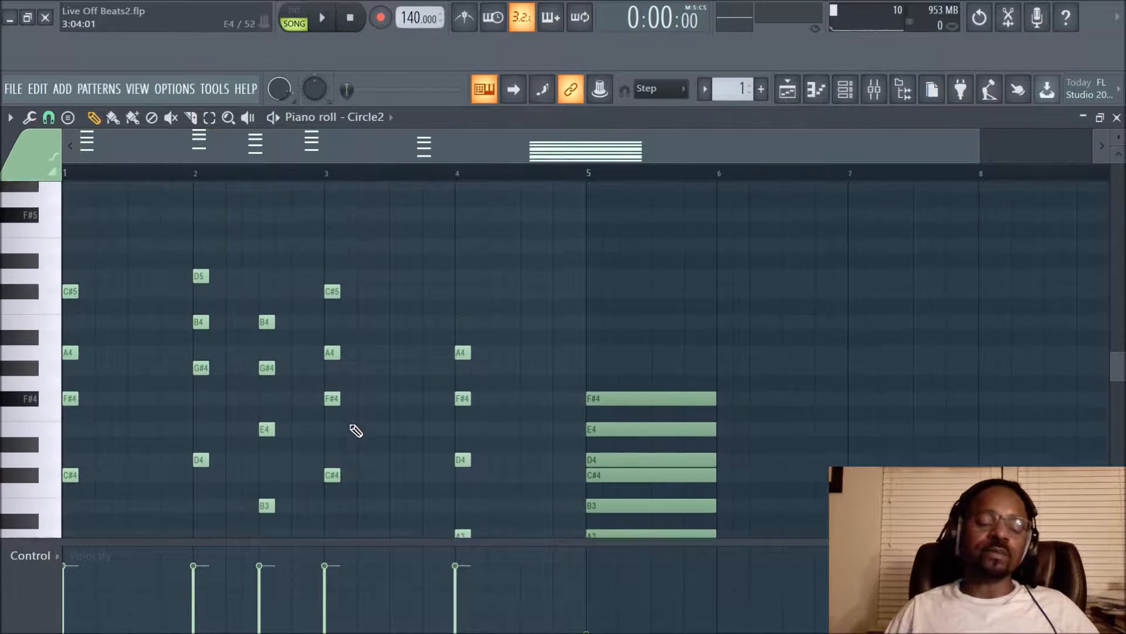
pyautogui.scroll(-2, 356, 433)
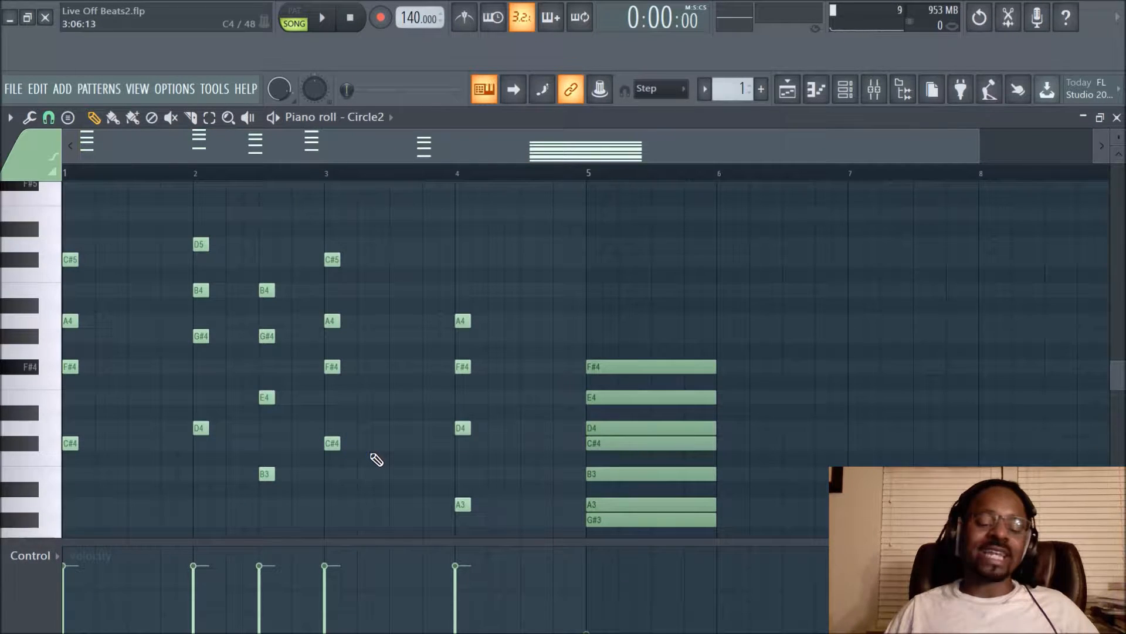
pyautogui.scroll(-2, 376, 459)
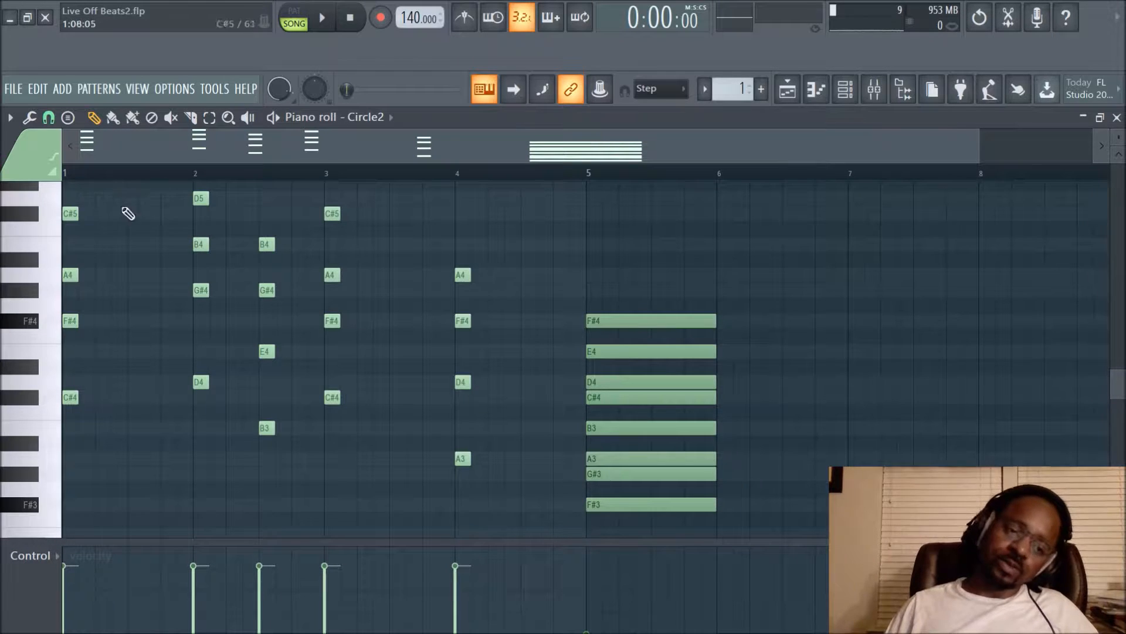
pyautogui.scroll(2, 169, 182)
pyautogui.scroll(1, 170, 182)
pyautogui.moveTo(170, 156); pyautogui.dragTo(19, 132)
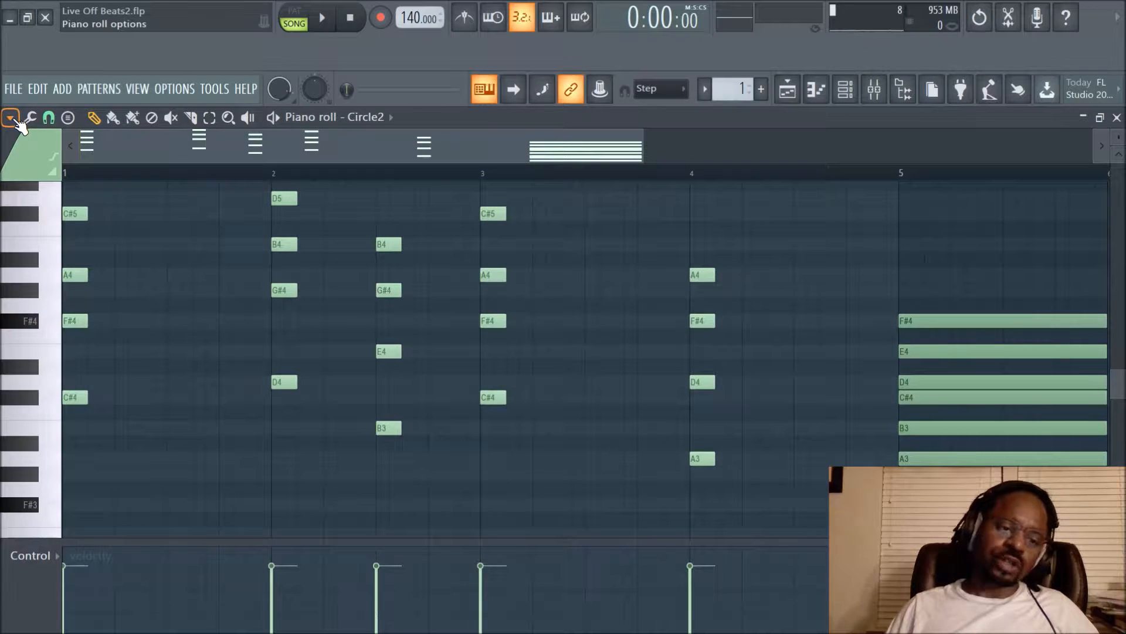
# Check the Ghost channels and Editable ghosts settings among the piano roll's helper options
pyautogui.click(10, 118)
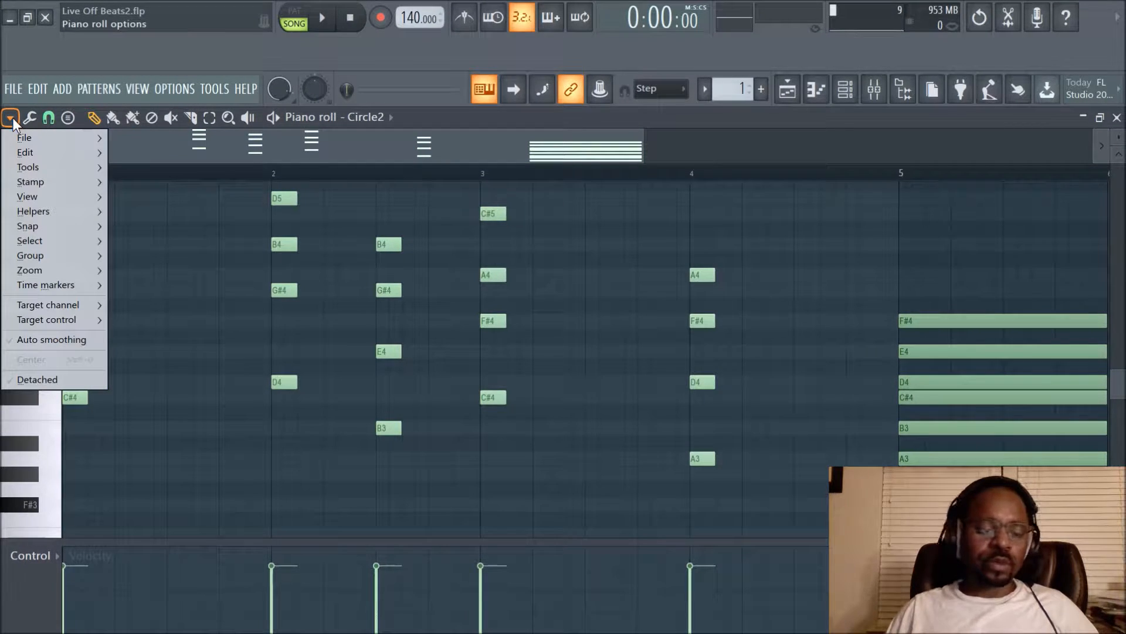
pyautogui.moveTo(24, 212)
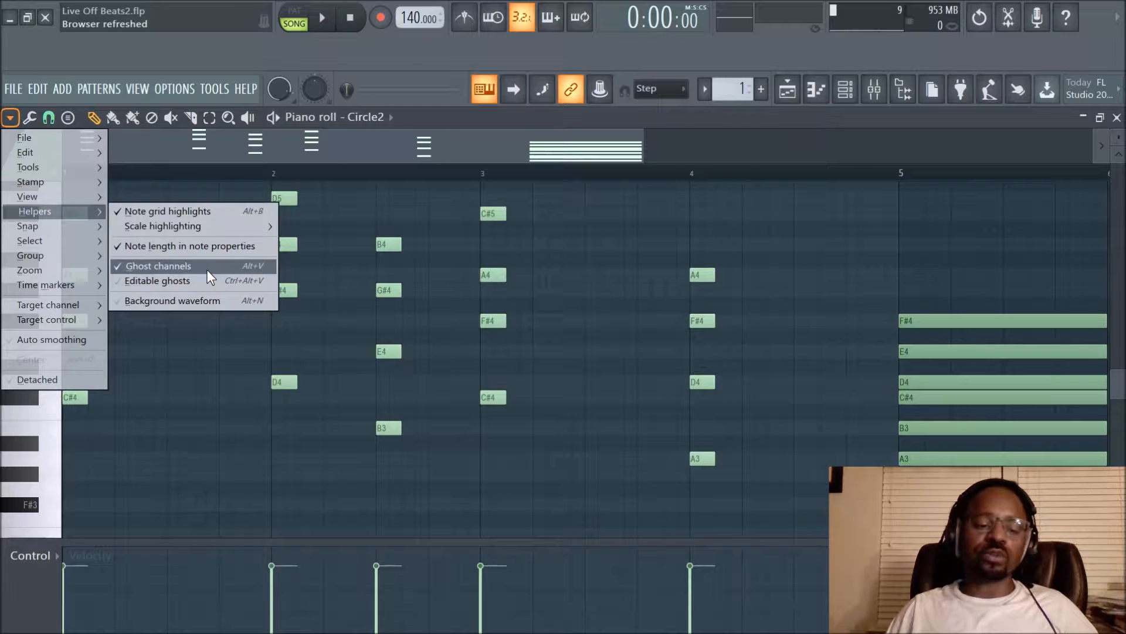
pyautogui.click(176, 280)
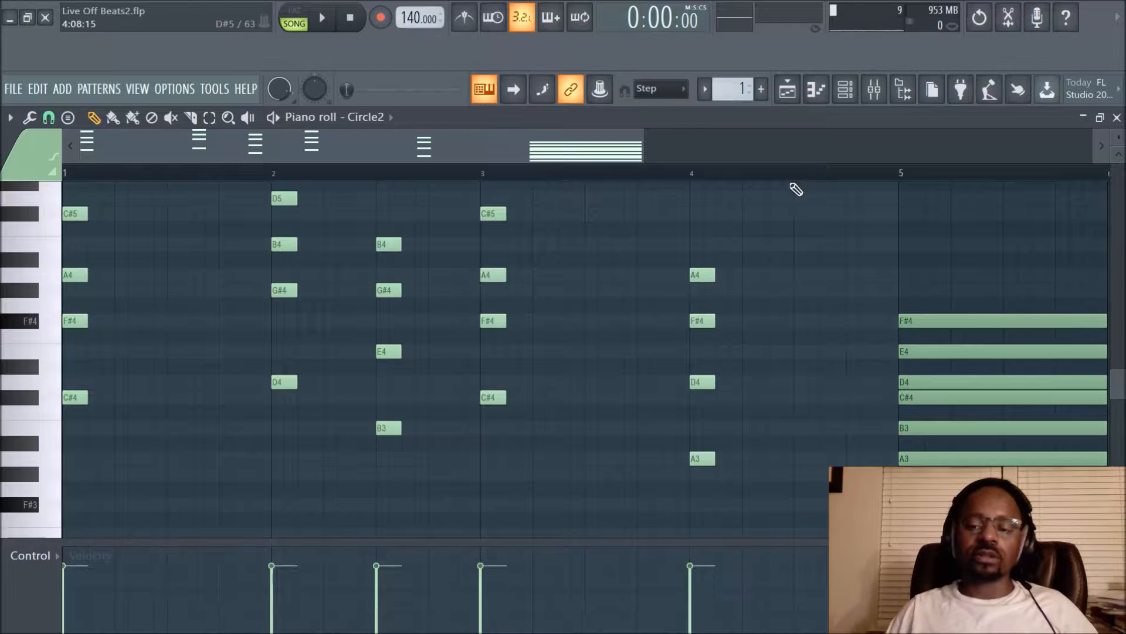
# Play the Circle2 chord progression with bars 1 to 4 selected, and clear the time selection
pyautogui.moveTo(902, 175); pyautogui.dragTo(63, 176)
pyautogui.press('space')
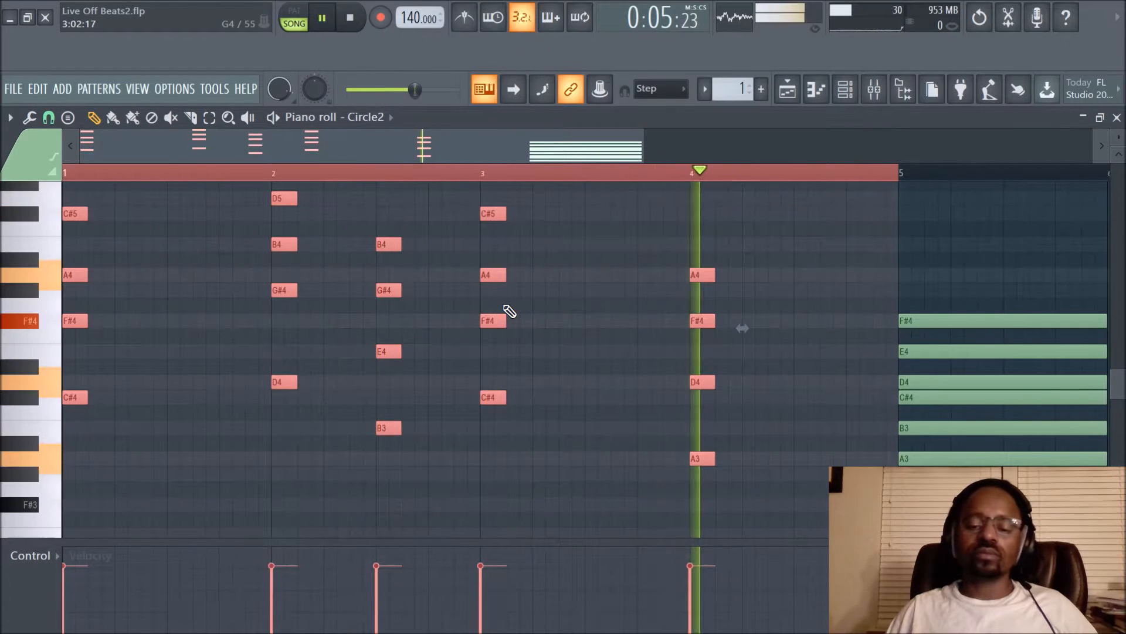
pyautogui.press('space')
pyautogui.click(870, 178)
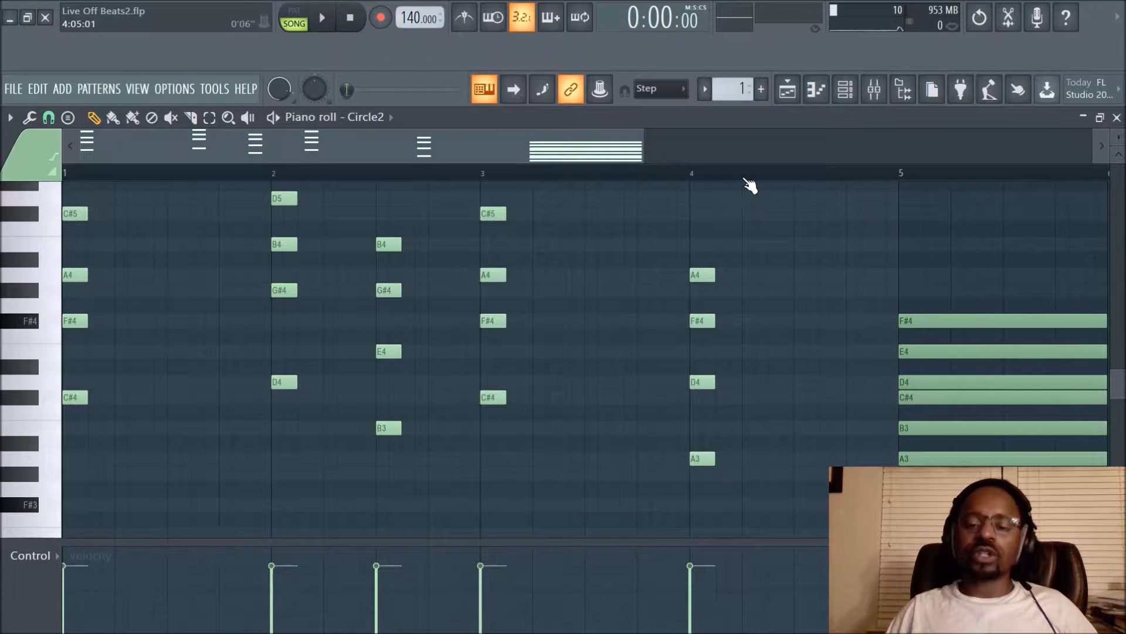
pyautogui.scroll(-2, 750, 183)
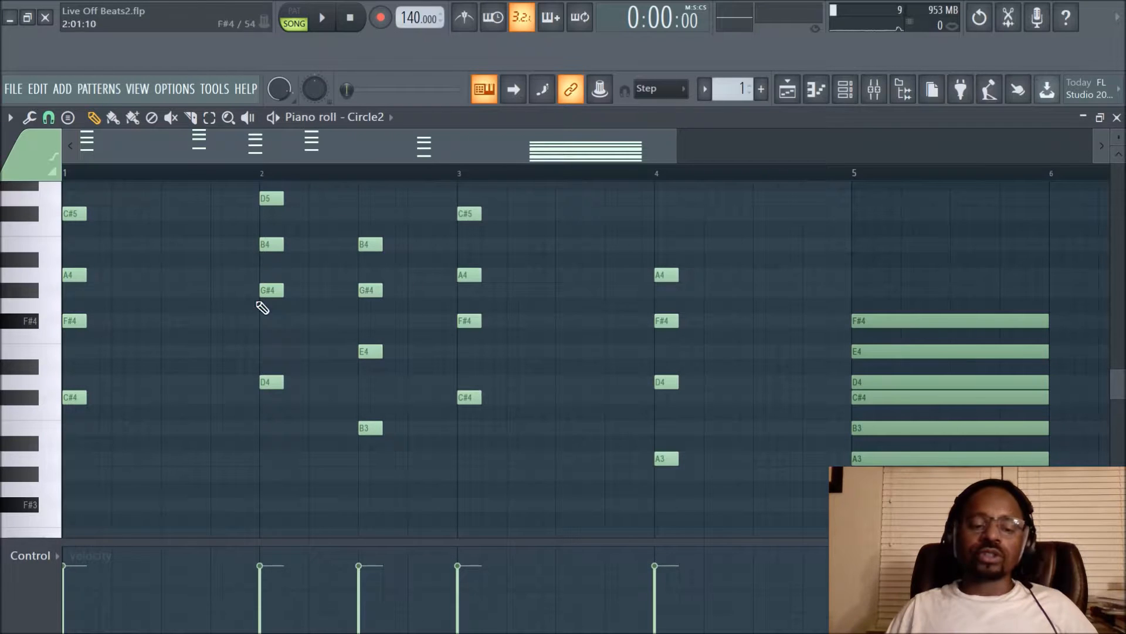
pyautogui.click(32, 326)
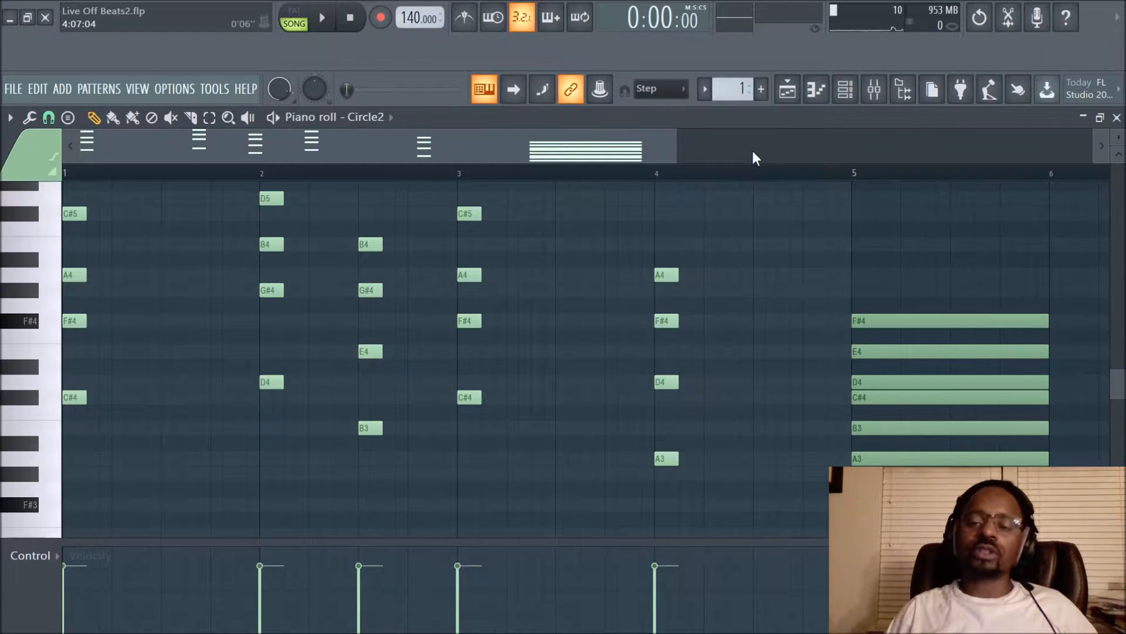
# Open the Circle2 #2 channel's piano roll and play back the ghosted chords as a reference for the melody
pyautogui.click(845, 89)
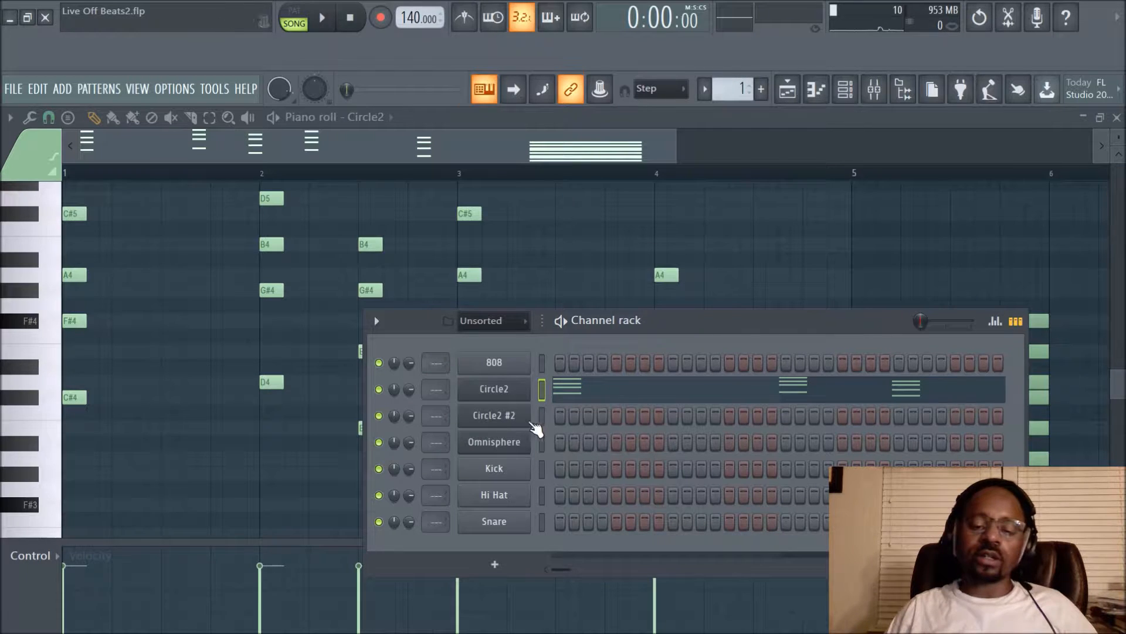
pyautogui.rightClick(530, 419)
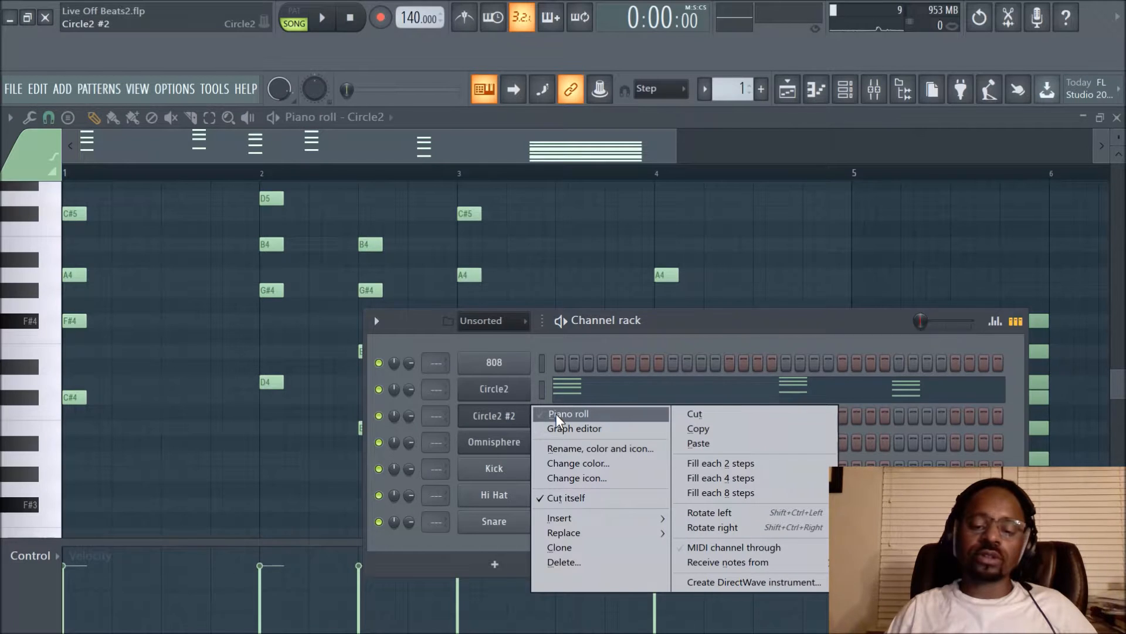
pyautogui.click(555, 413)
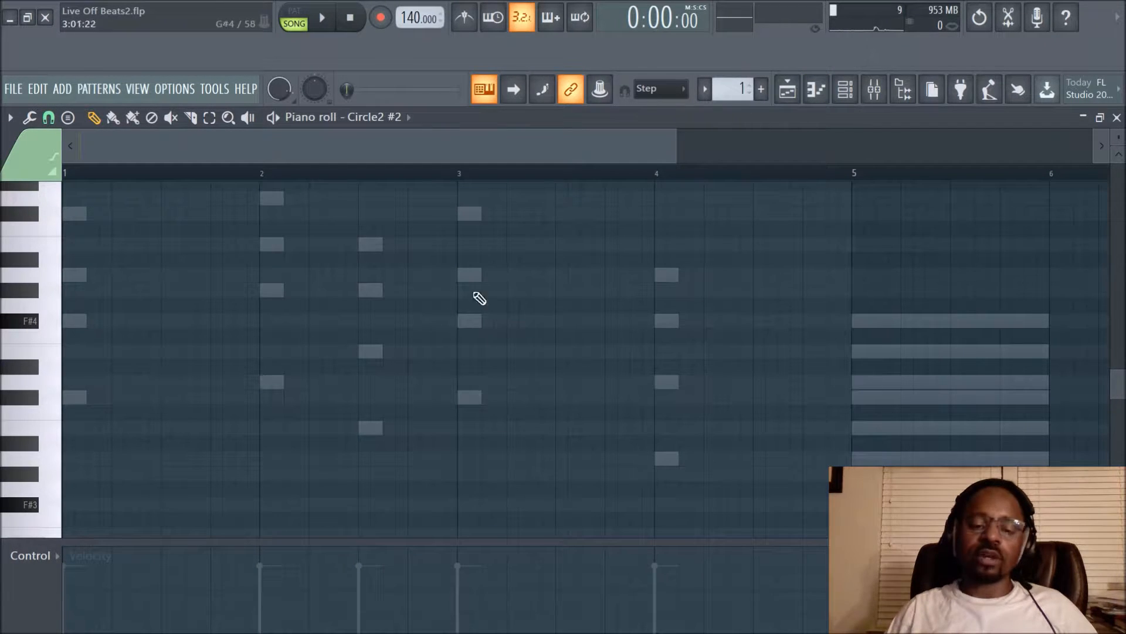
pyautogui.scroll(1, 305, 242)
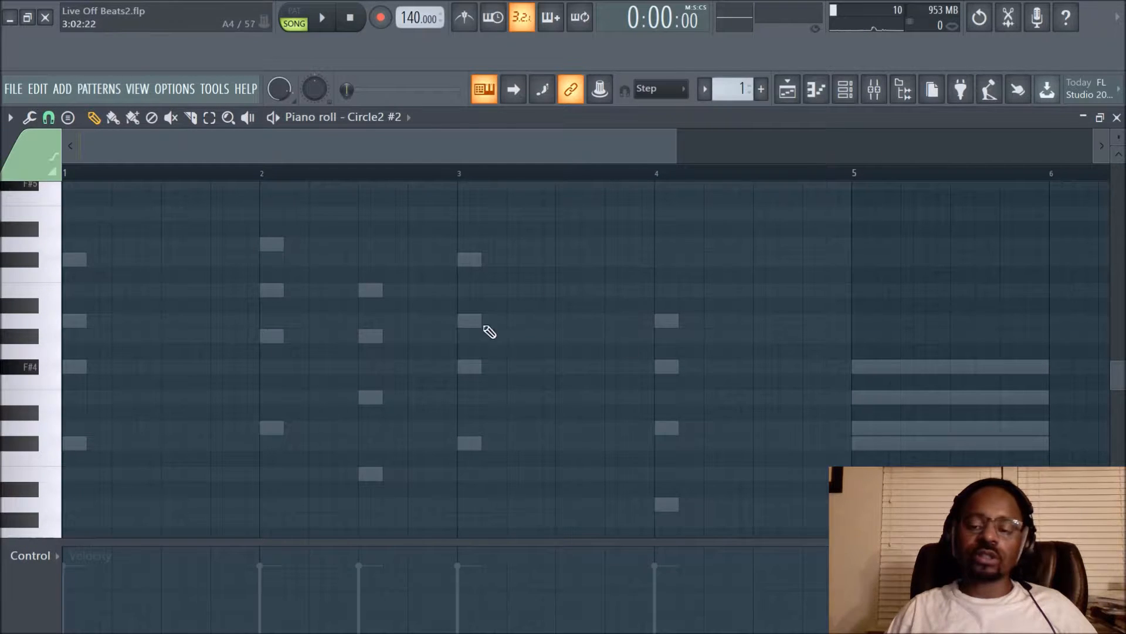
pyautogui.press('space')
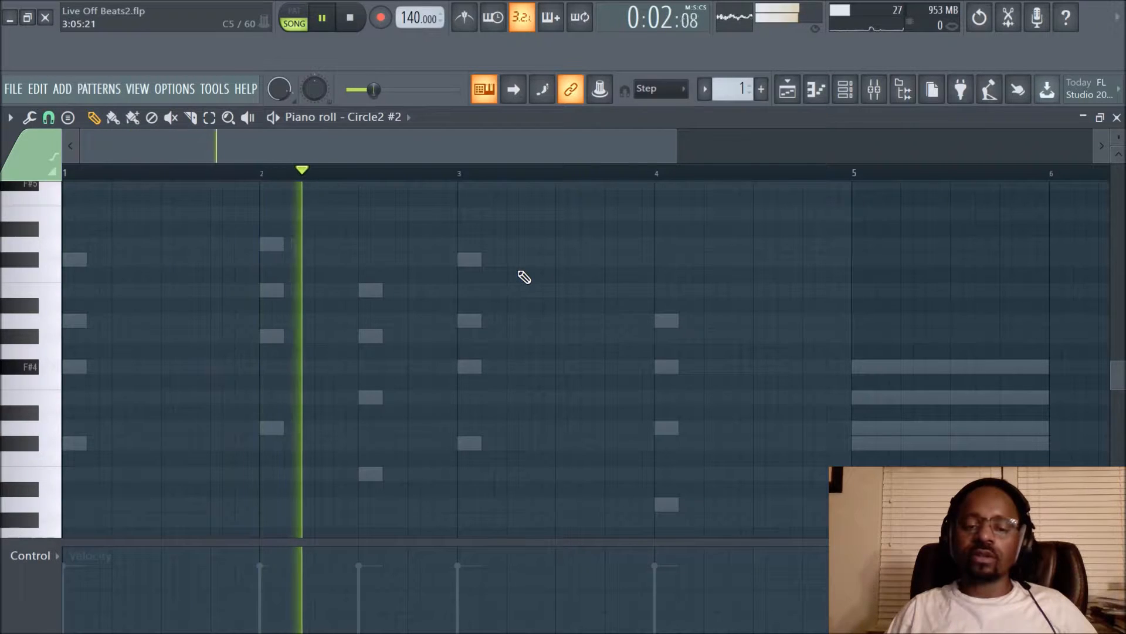
pyautogui.press('space')
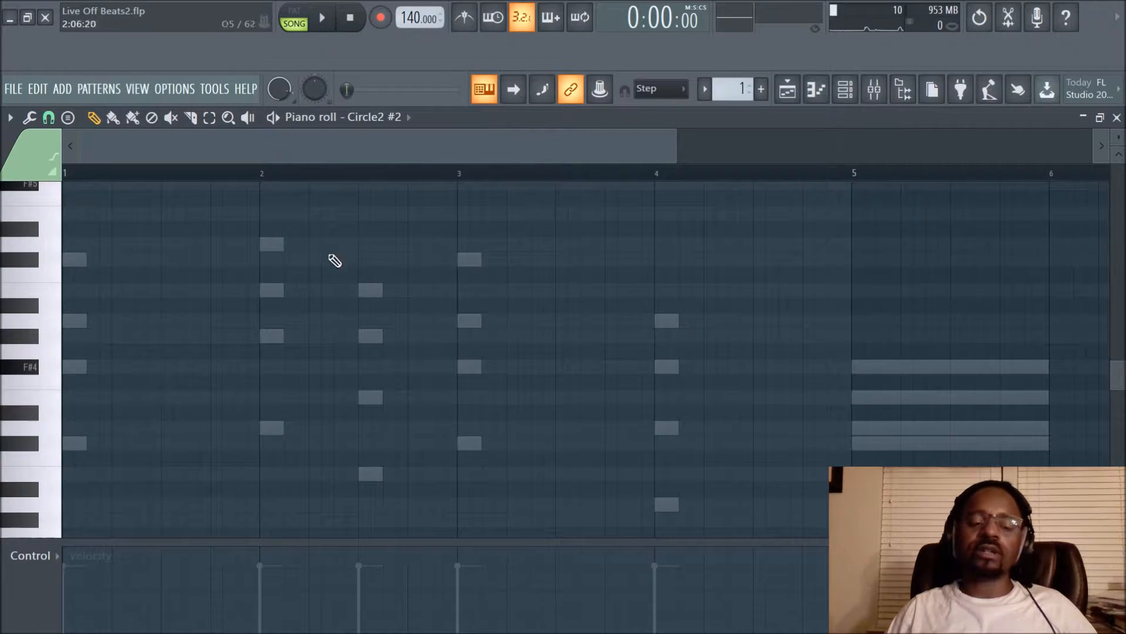
# Place an A5 note at the start of bar 1 in Circle2 #2, shorten it to one beat, and preview it
pyautogui.scroll(2, 408, 314)
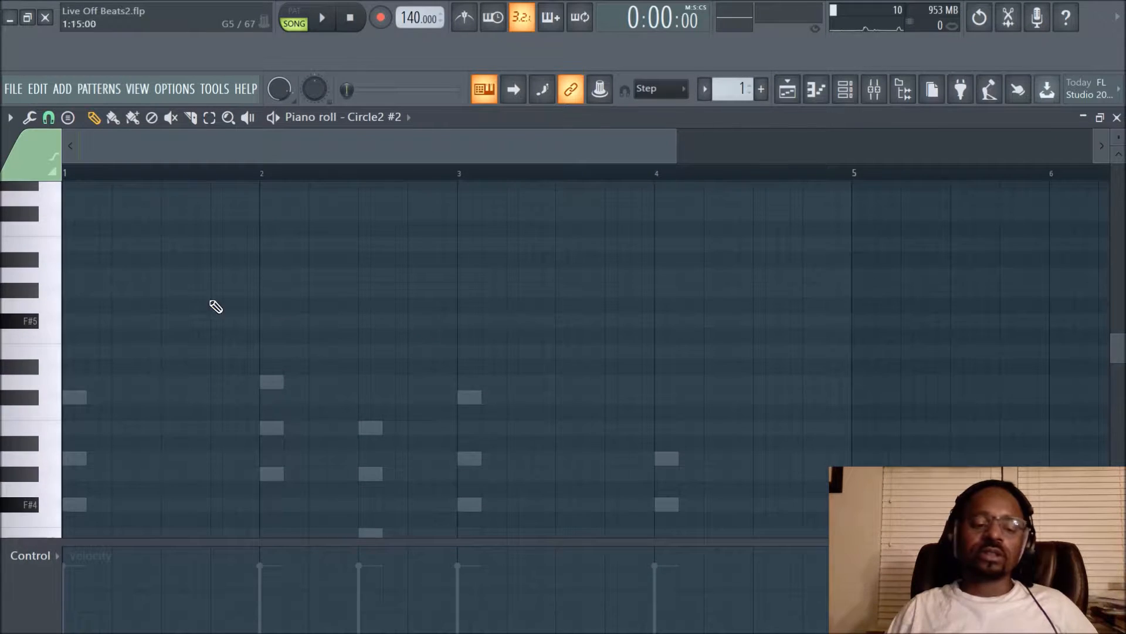
pyautogui.scroll(-1, 170, 352)
pyautogui.scroll(-1, 417, 319)
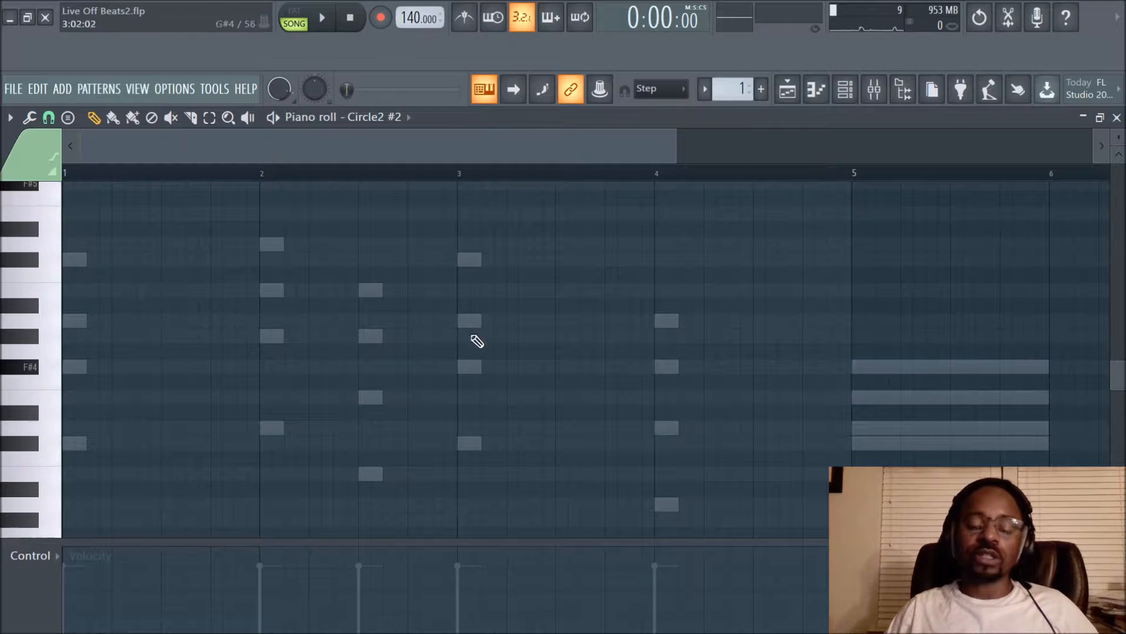
pyautogui.scroll(3, 286, 364)
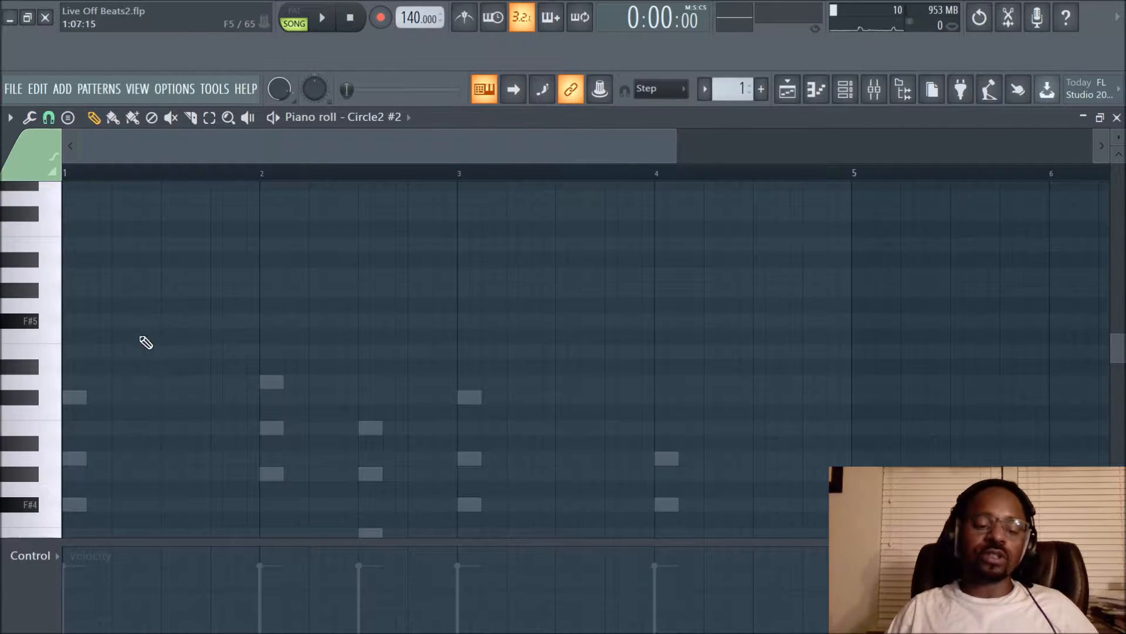
pyautogui.scroll(1, 197, 329)
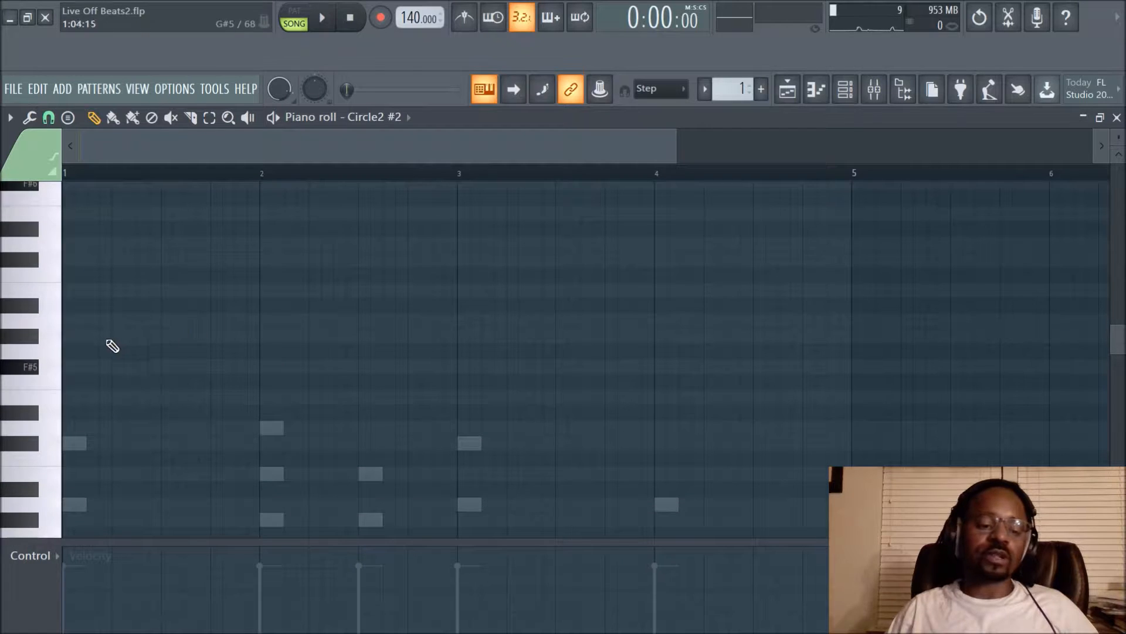
pyautogui.click(79, 322)
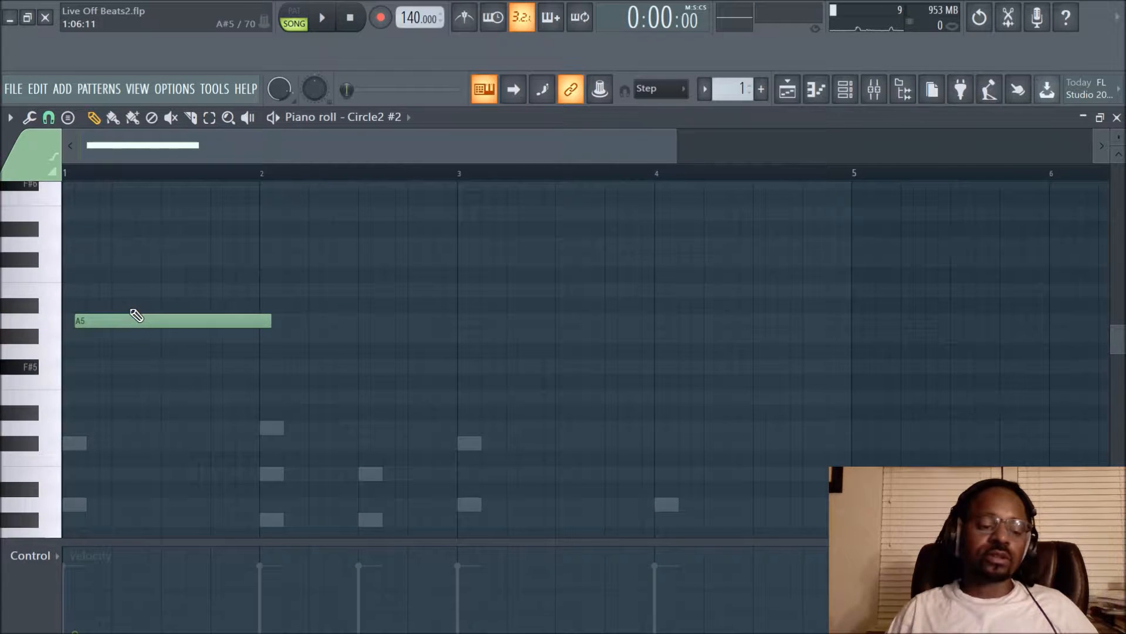
pyautogui.rightClick(137, 317)
pyautogui.click(141, 320)
pyautogui.moveTo(214, 317); pyautogui.dragTo(119, 330)
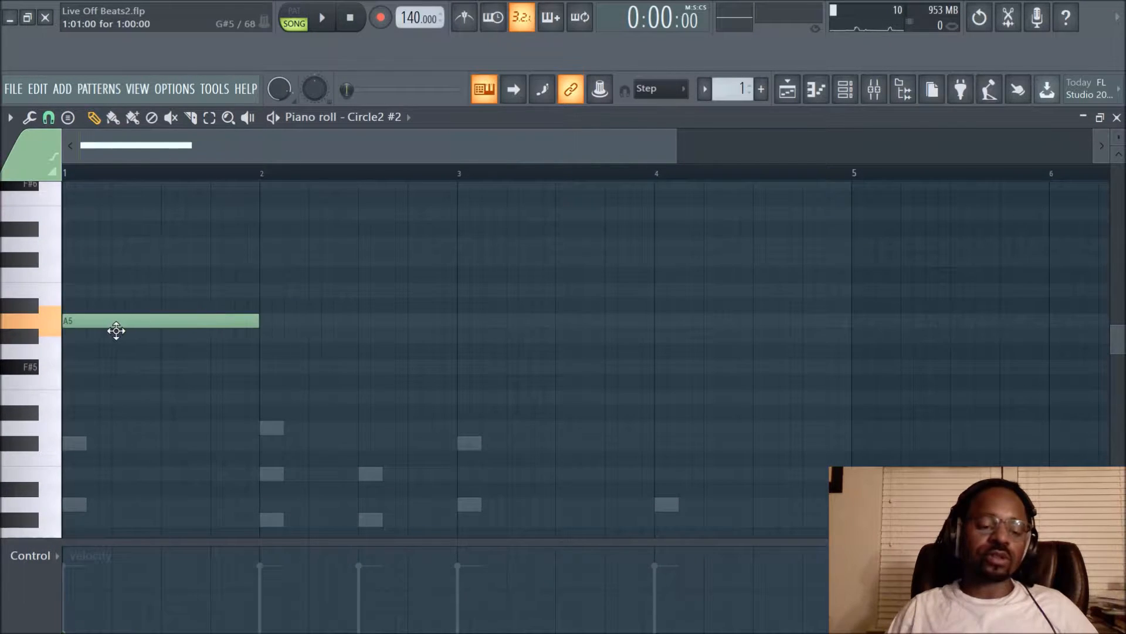
pyautogui.moveTo(257, 323); pyautogui.dragTo(103, 337)
pyautogui.press('space')
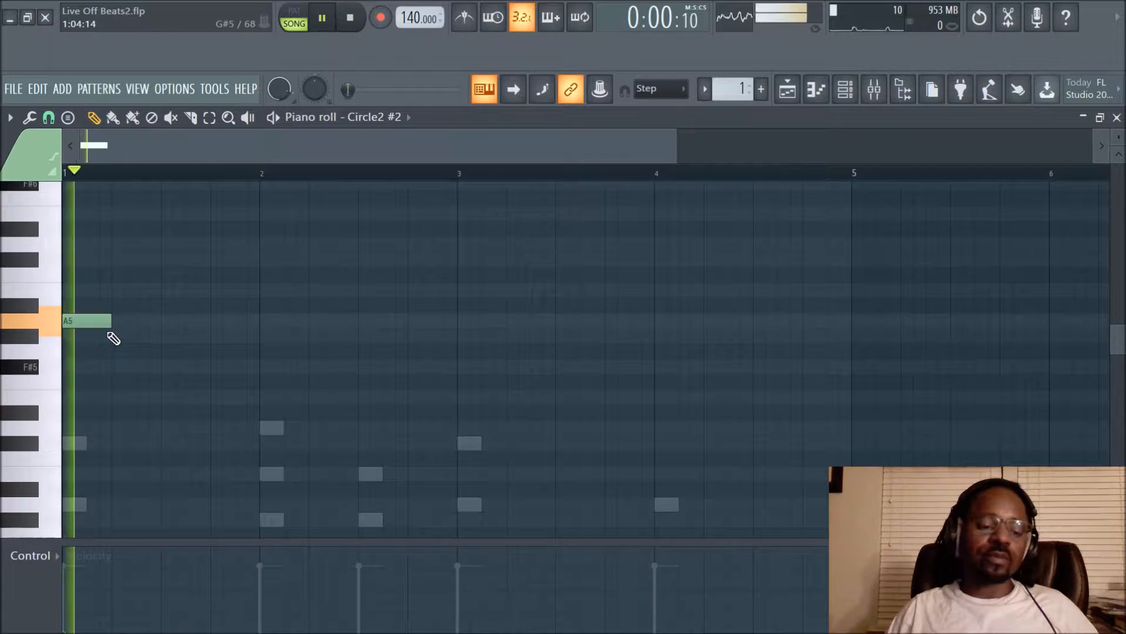
pyautogui.press('space')
# Raise the melody note at bar 1 to C#6 and play it against the chords
pyautogui.moveTo(64, 318); pyautogui.dragTo(69, 258)
pyautogui.press('space')
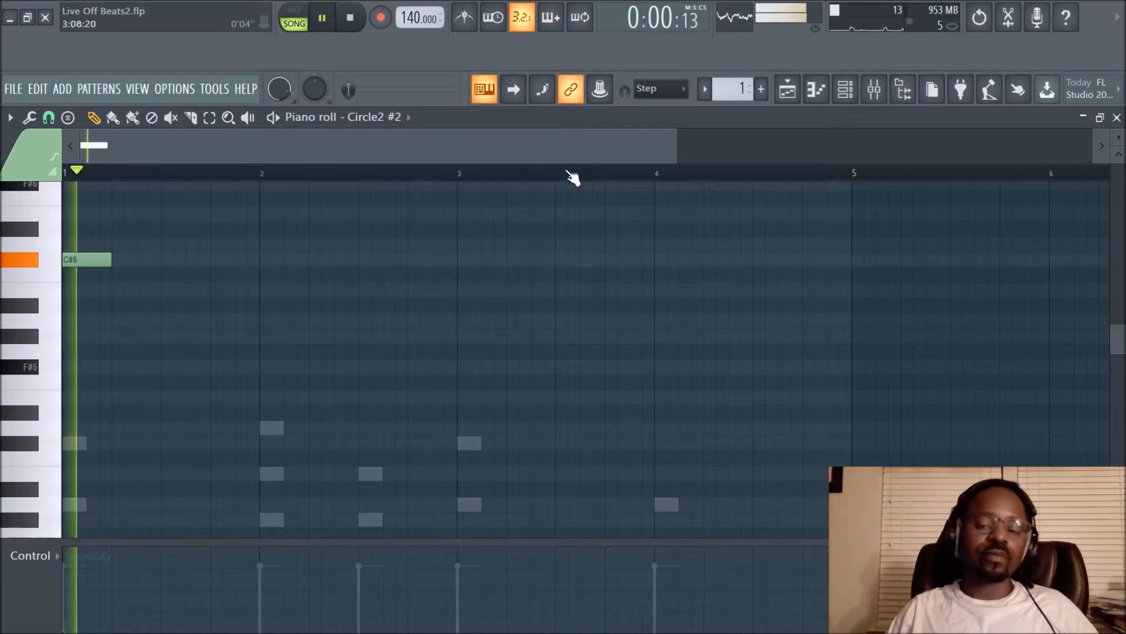
pyautogui.press('space')
# Return to the playlist and play Pattern 1 from the start to hear the melody note with the chords
pyautogui.click(845, 89)
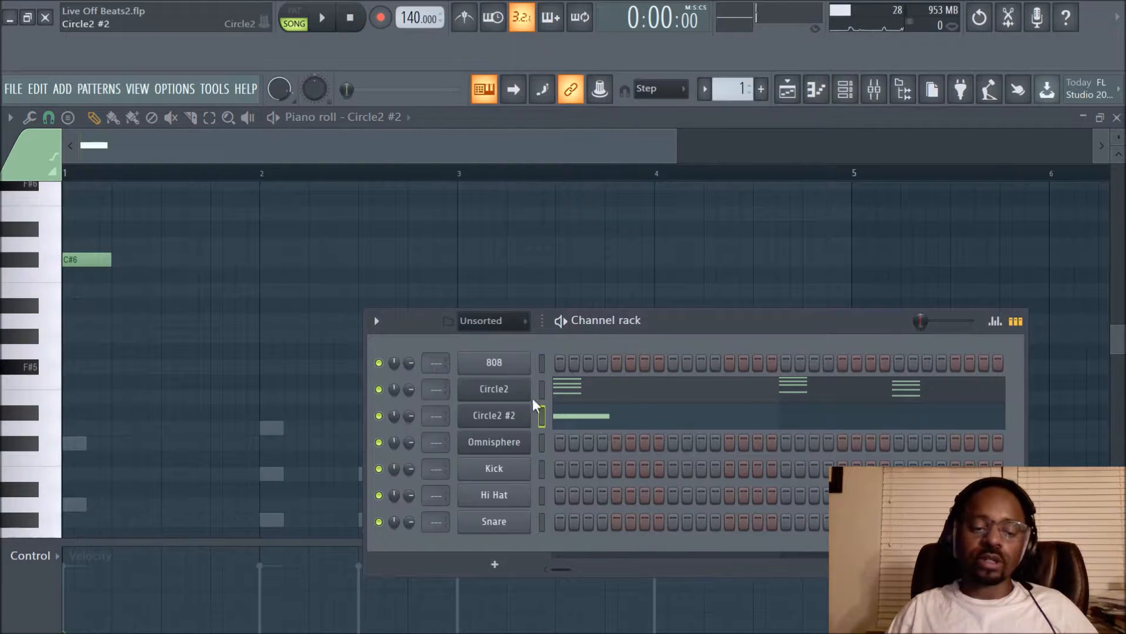
pyautogui.click(789, 89)
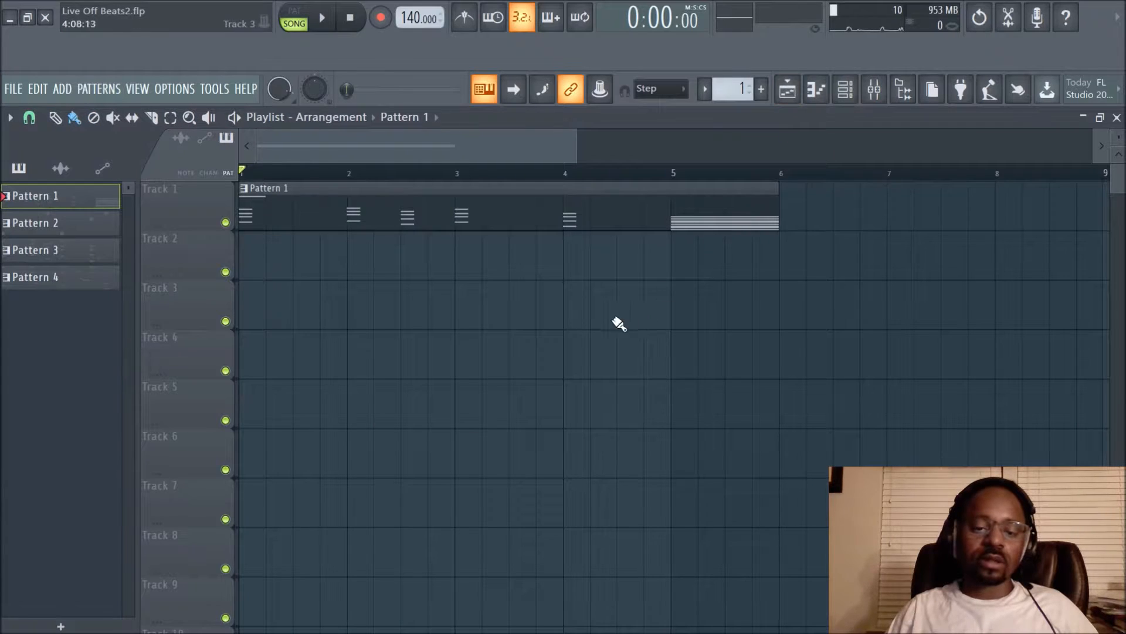
pyautogui.press('space')
pyautogui.press('space')
pyautogui.press('space')
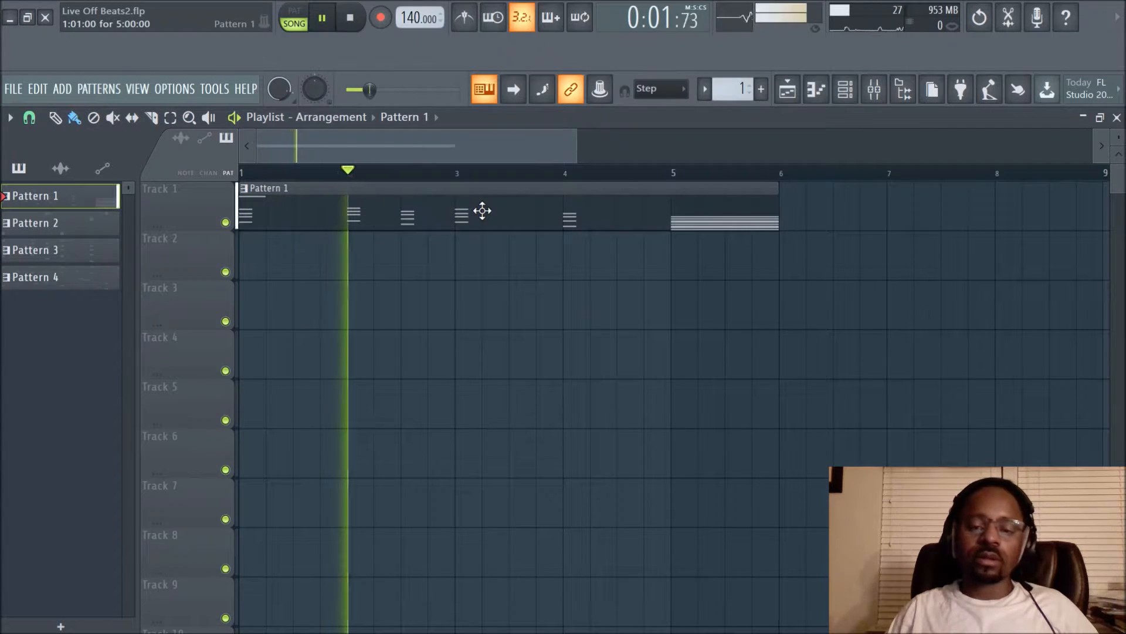
# Audition the Circle2 #2 instrument with the KEY Cryptic preset during playback, close its window, and stop playback
pyautogui.click(845, 89)
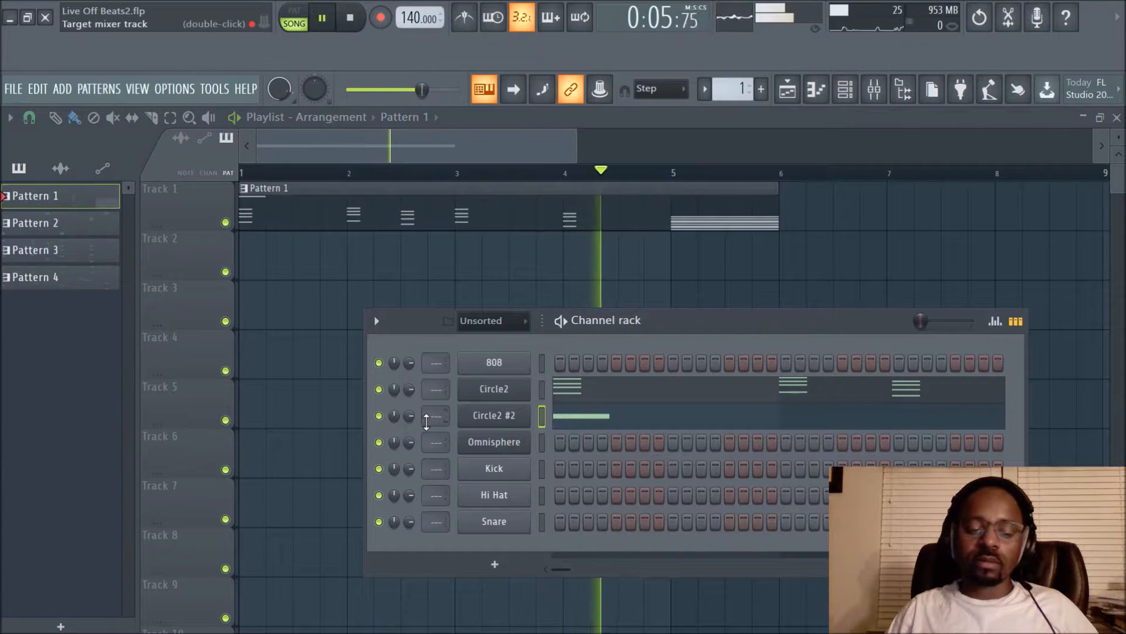
pyautogui.press('space')
pyautogui.scroll(1, 436, 389)
pyautogui.scroll(1, 433, 413)
pyautogui.press('space')
pyautogui.press('space')
pyautogui.press('space')
pyautogui.scroll(-1, 438, 411)
pyautogui.press('space')
pyautogui.press('space')
pyautogui.scroll(-1, 437, 389)
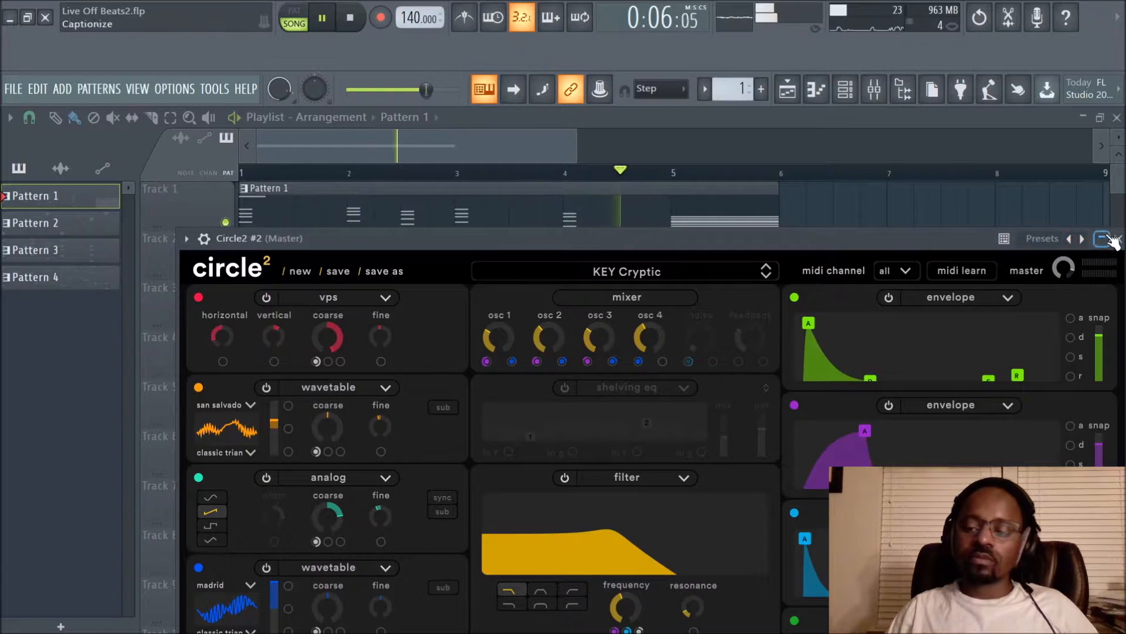
pyautogui.click(1115, 240)
pyautogui.press('space')
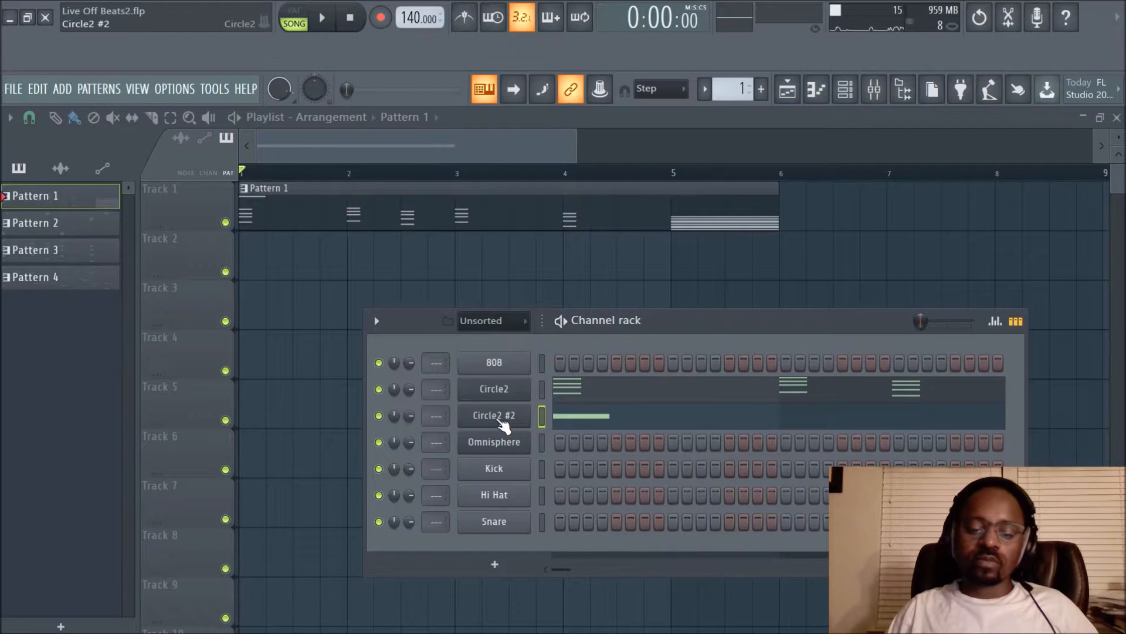
# Reopen the Circle2 #2 piano roll and preview the piano key beside the C#6 melody note
pyautogui.rightClick(498, 419)
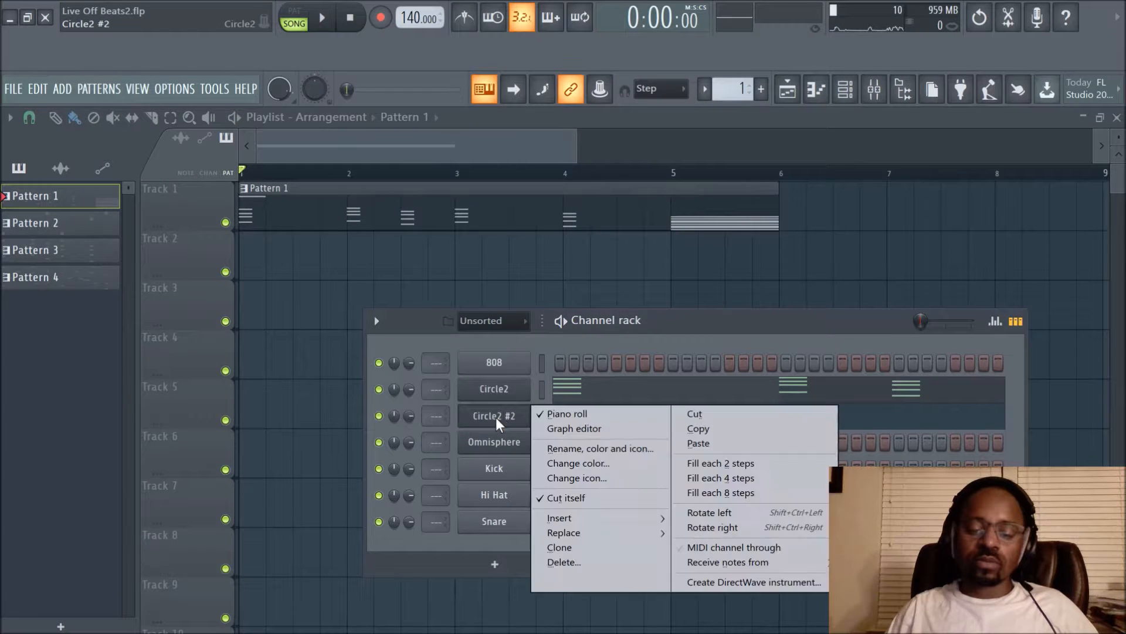
pyautogui.click(574, 420)
pyautogui.click(608, 420)
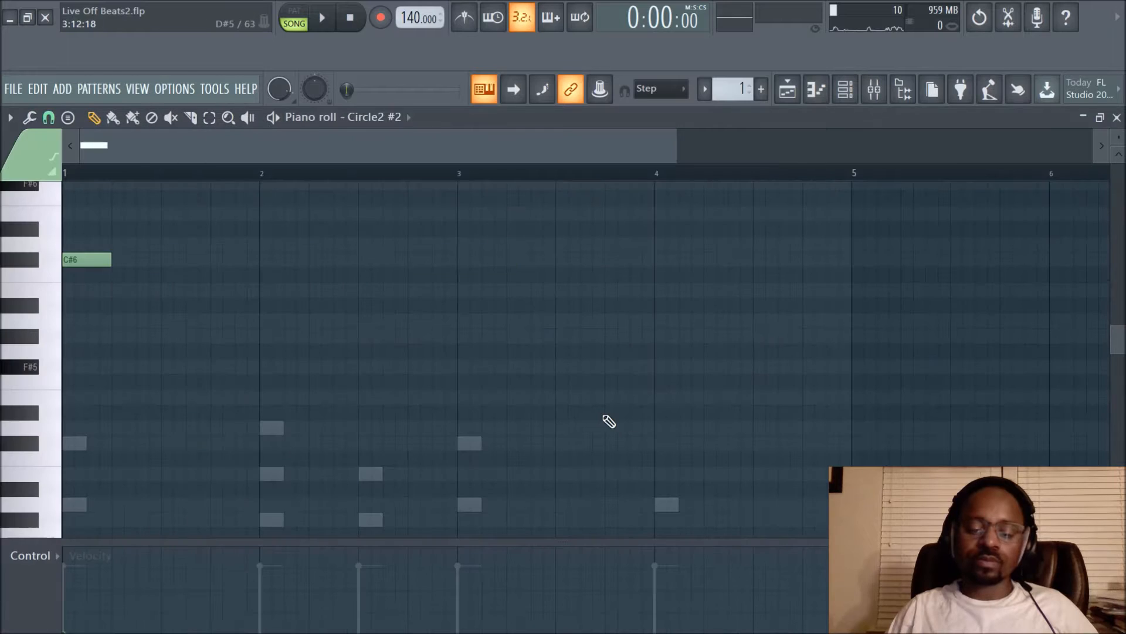
pyautogui.click(35, 269)
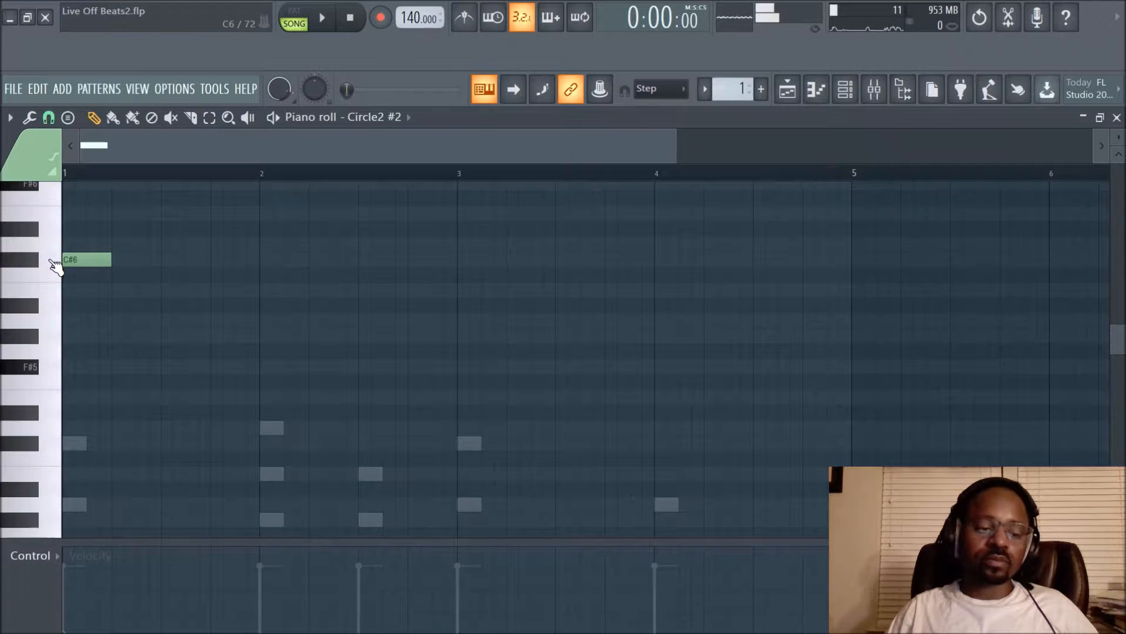
# Try the bar 1 melody note at D6, play it, and put it back at the start of the bar
pyautogui.click(44, 262)
pyautogui.moveTo(88, 261); pyautogui.dragTo(154, 242)
pyautogui.press('space')
pyautogui.press('space')
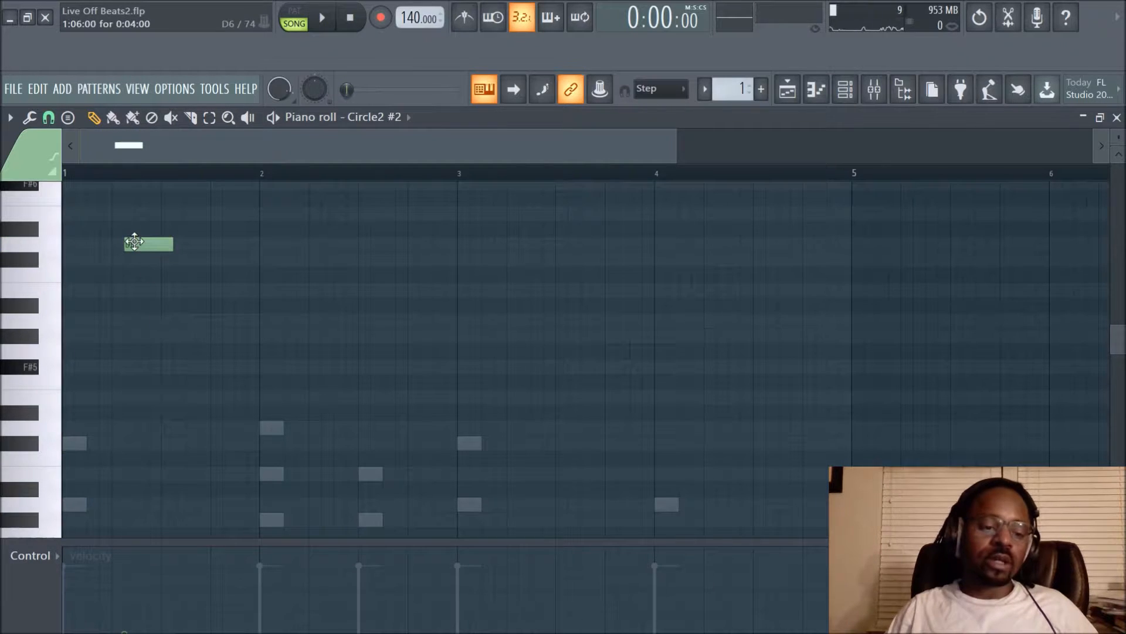
pyautogui.moveTo(136, 246); pyautogui.dragTo(75, 246)
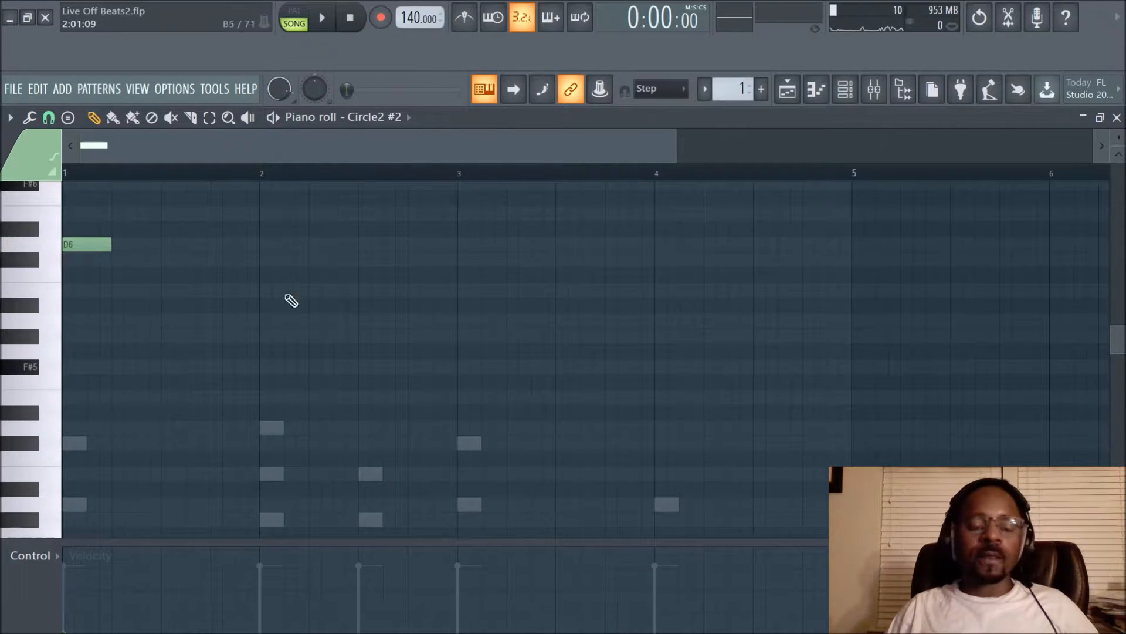
# Shorten the bar 1 melody note to two steps, matching the chord notes, and play it against the chords
pyautogui.scroll(-2, 270, 188)
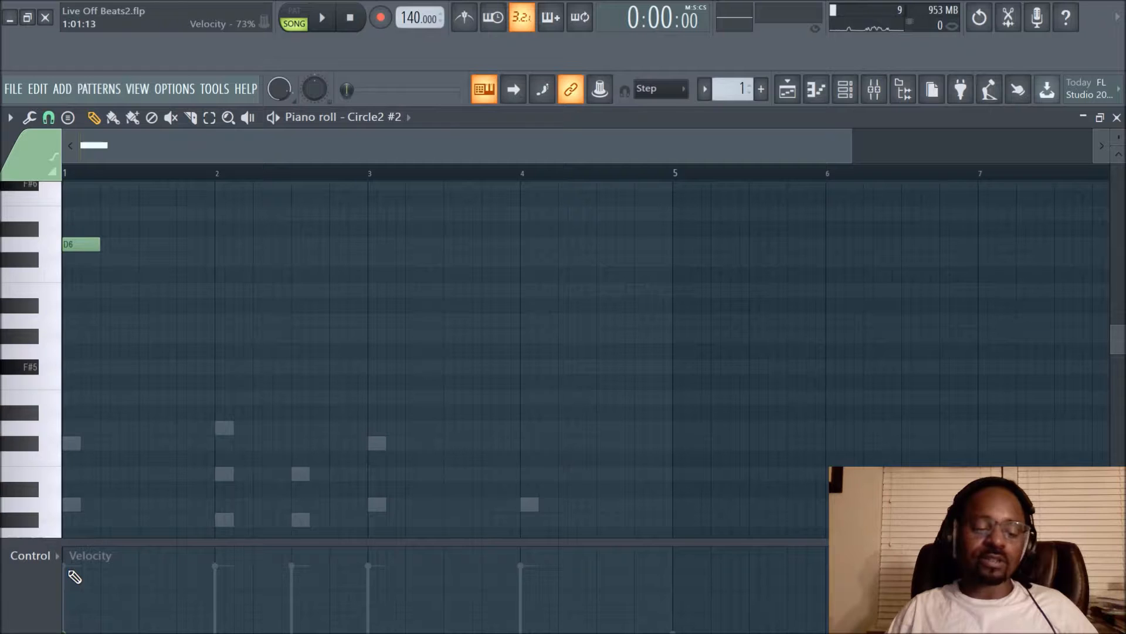
pyautogui.moveTo(74, 576); pyautogui.dragTo(73, 574)
pyautogui.scroll(-3, 428, 253)
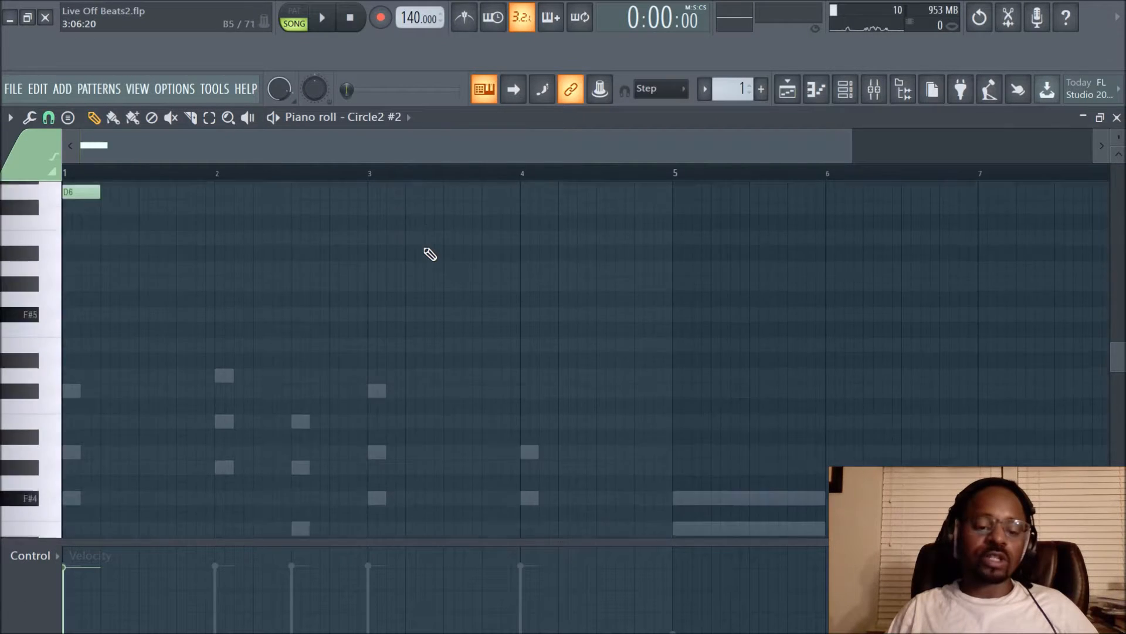
pyautogui.scroll(3, 311, 220)
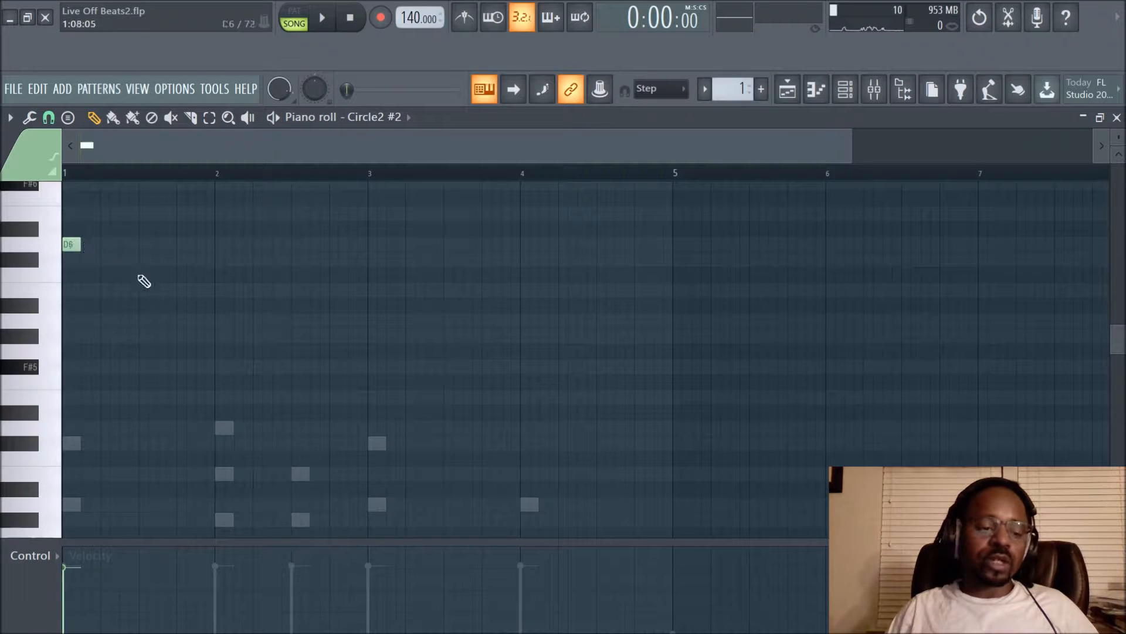
pyautogui.press('space')
pyautogui.press('space')
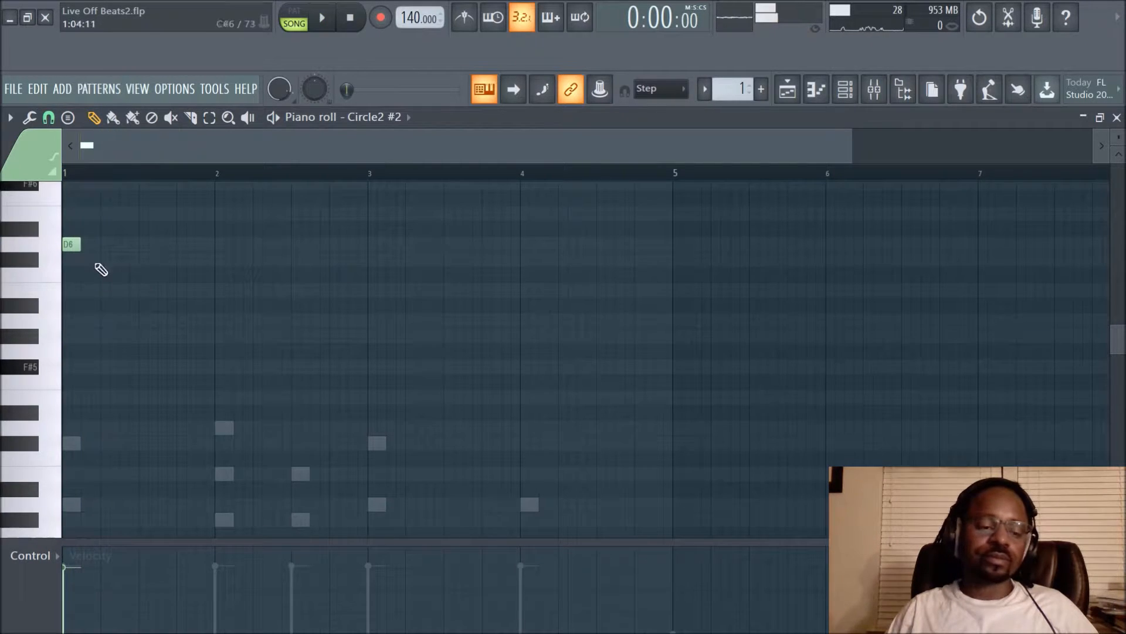
# Lower the bar 1 melody note to C#6 and play it against the chords
pyautogui.moveTo(72, 240); pyautogui.dragTo(71, 259)
pyautogui.press('space')
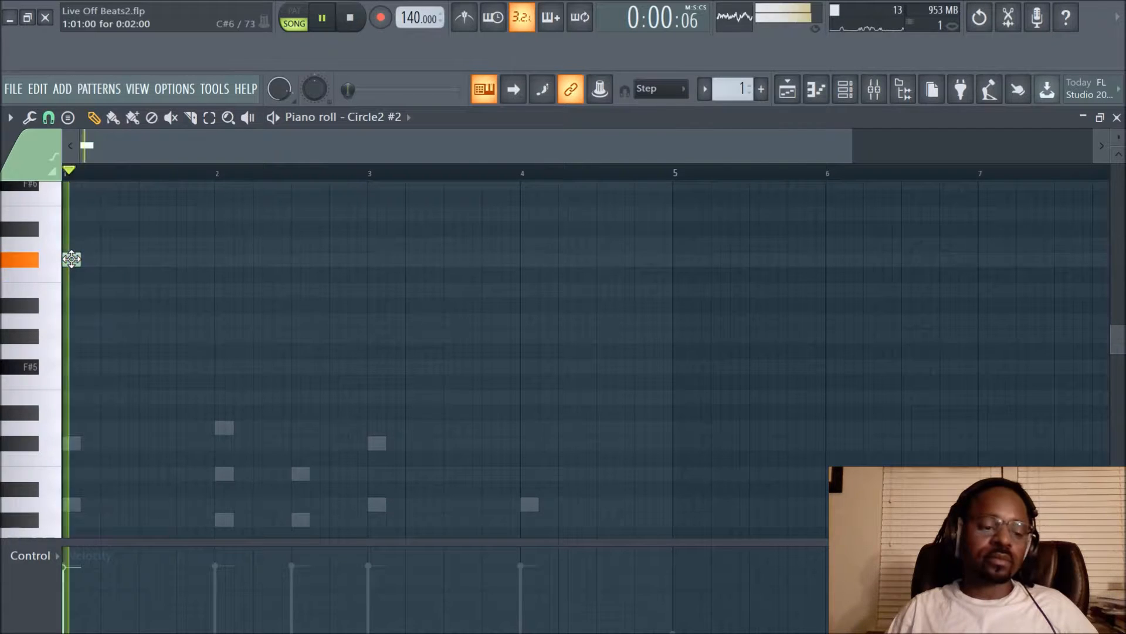
pyautogui.press('space')
# Add a two-step B5 note halfway through bar 1 and play the melody from the start
pyautogui.click(149, 290)
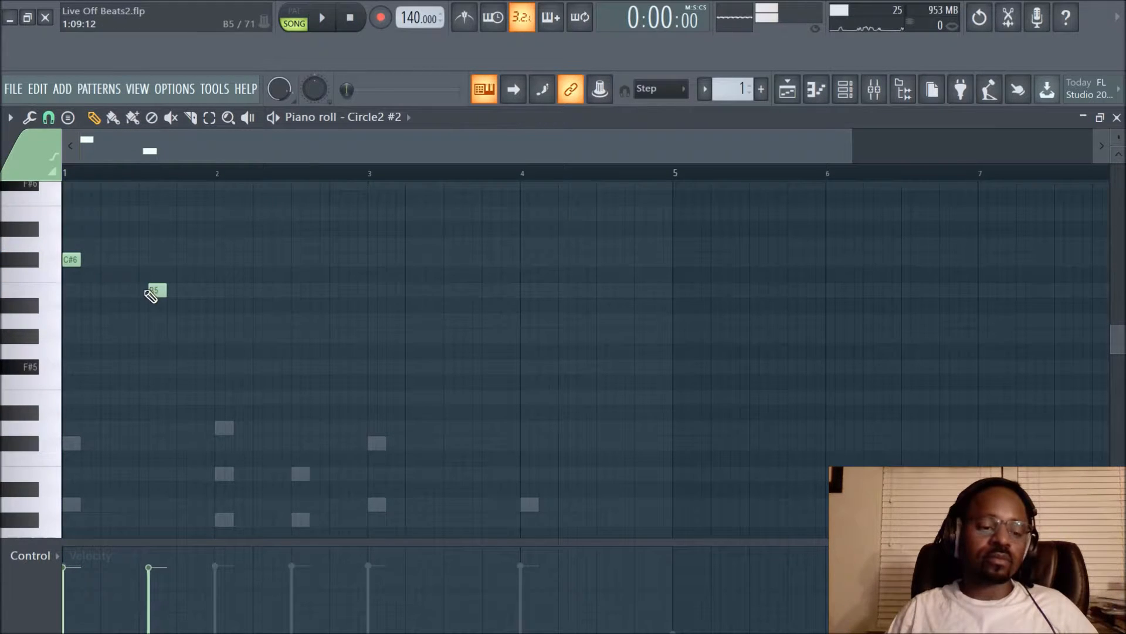
pyautogui.click(154, 290)
pyautogui.moveTo(150, 288); pyautogui.dragTo(140, 289)
pyautogui.press('space')
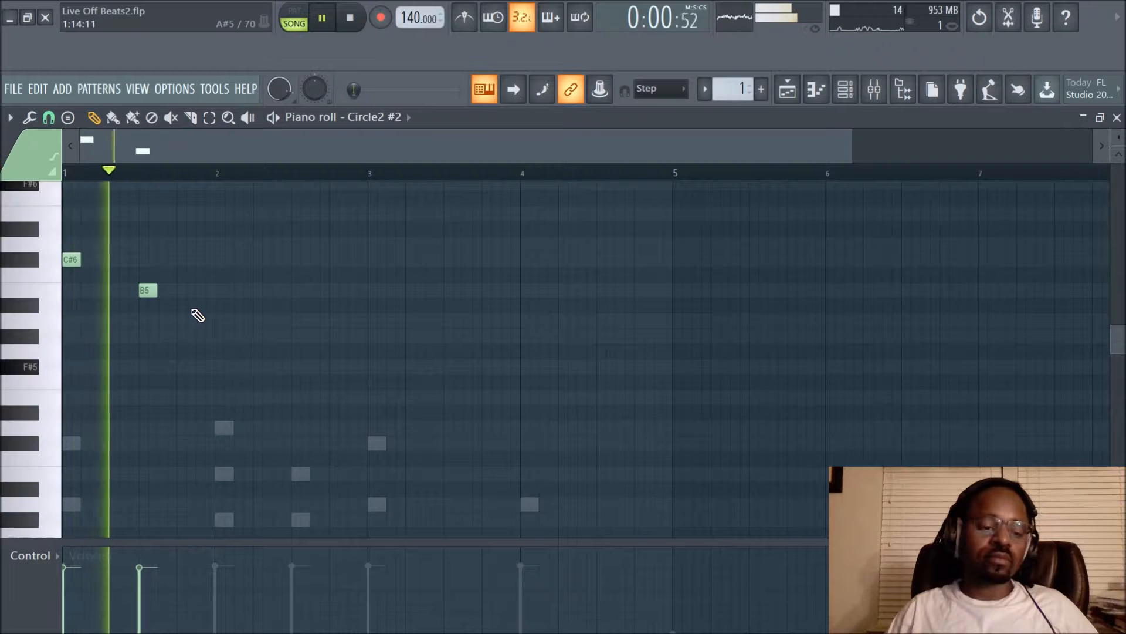
pyautogui.press('space')
# Add a D6 note at the start of bar 2 and a C#6 note halfway through it, checking them in playback
pyautogui.click(222, 244)
pyautogui.press('space')
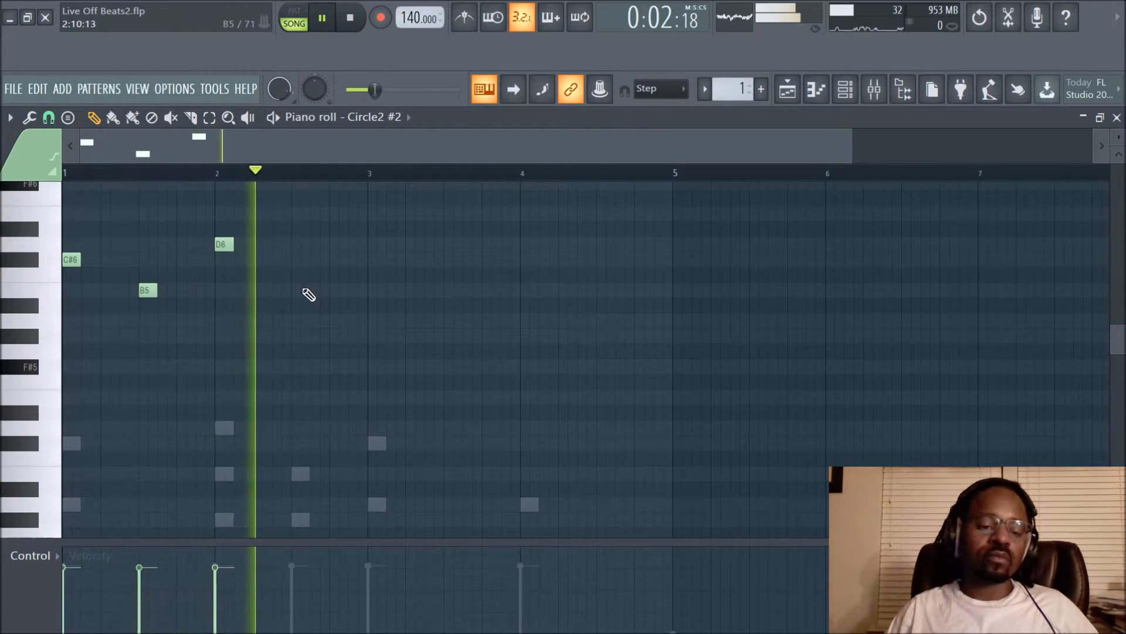
pyautogui.click(299, 259)
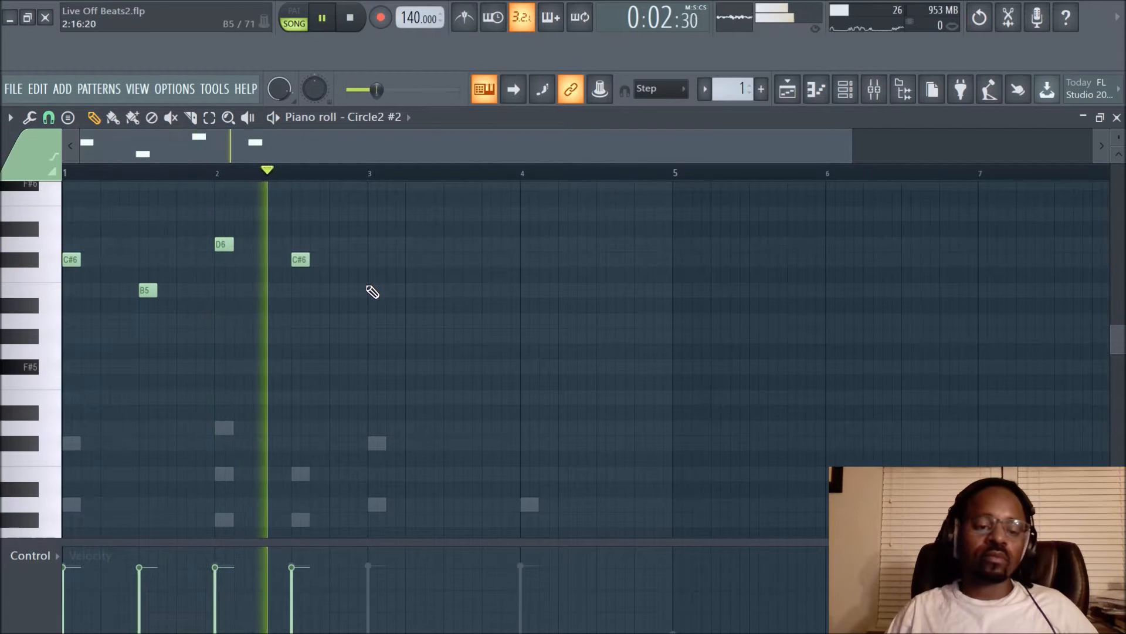
pyautogui.press('space')
# Add a B5 note directly after the C#6 in bar 2 and play the melody from the start
pyautogui.click(297, 259)
pyautogui.click(311, 290)
pyautogui.press('space')
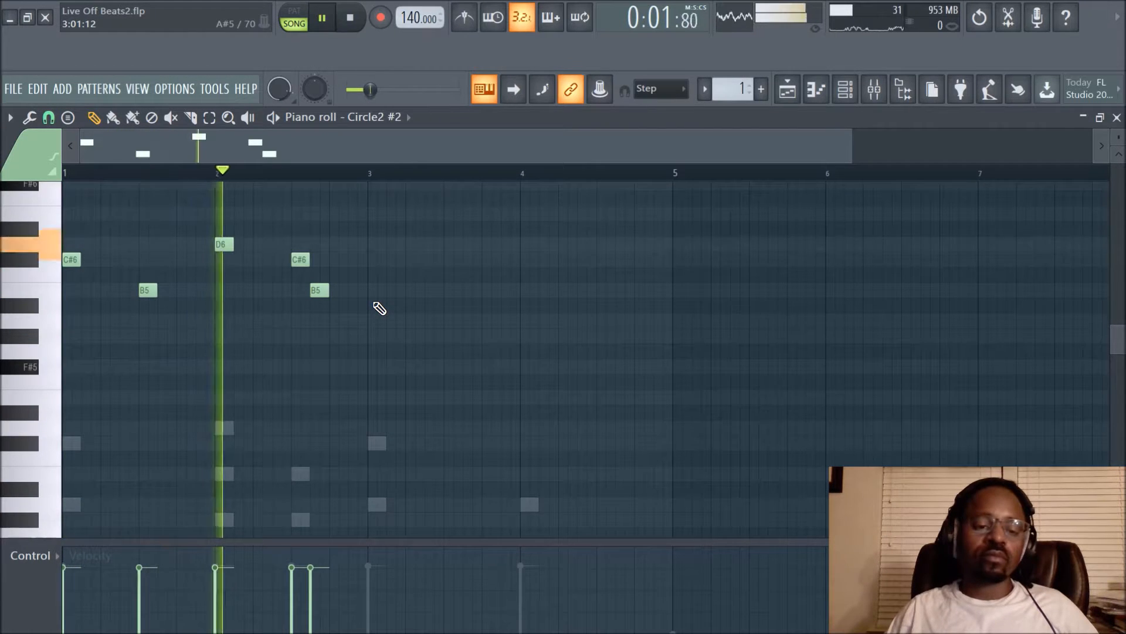
pyautogui.press('space')
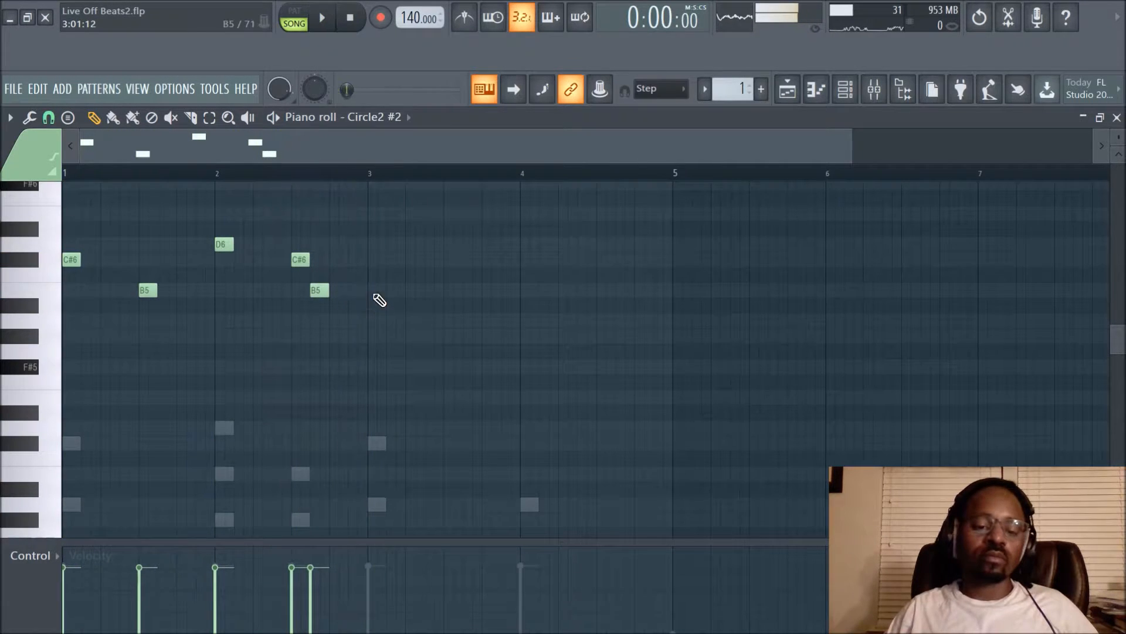
# During playback, add C#6 at bar 3, B5 halfway through bar 3, and C#6 at bar 4, then replay the melody
pyautogui.press('space')
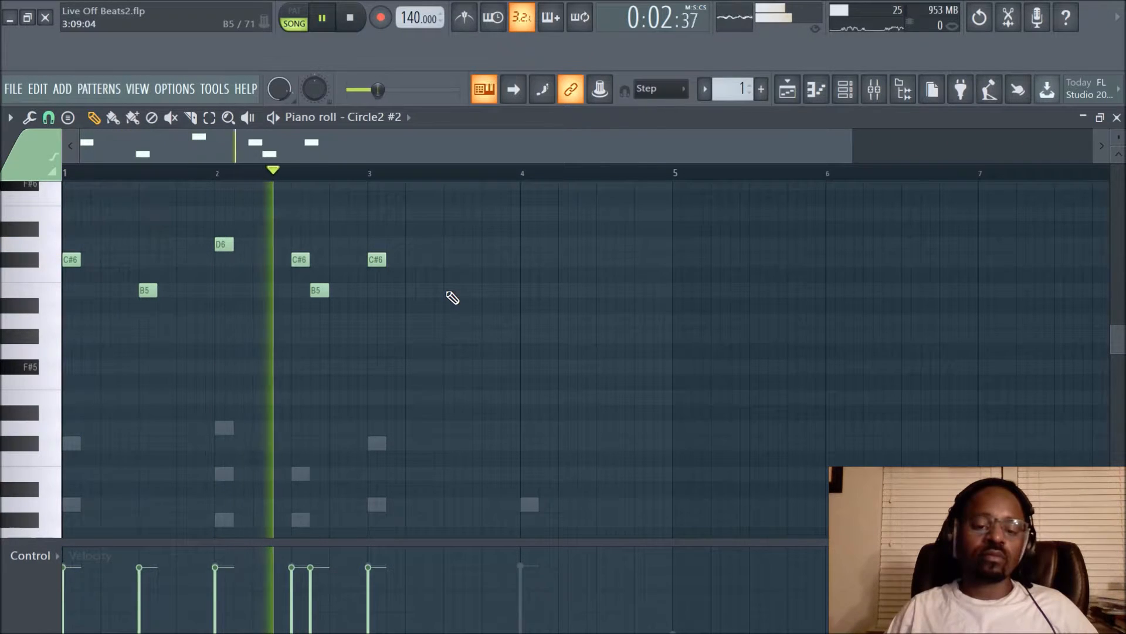
pyautogui.click(448, 289)
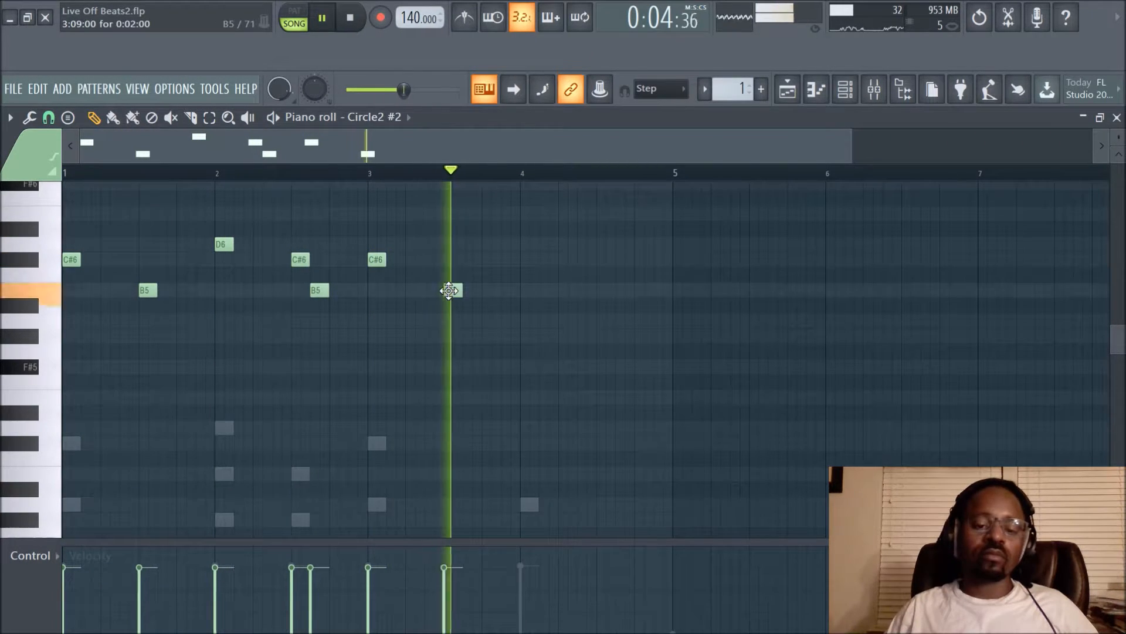
pyautogui.click(522, 259)
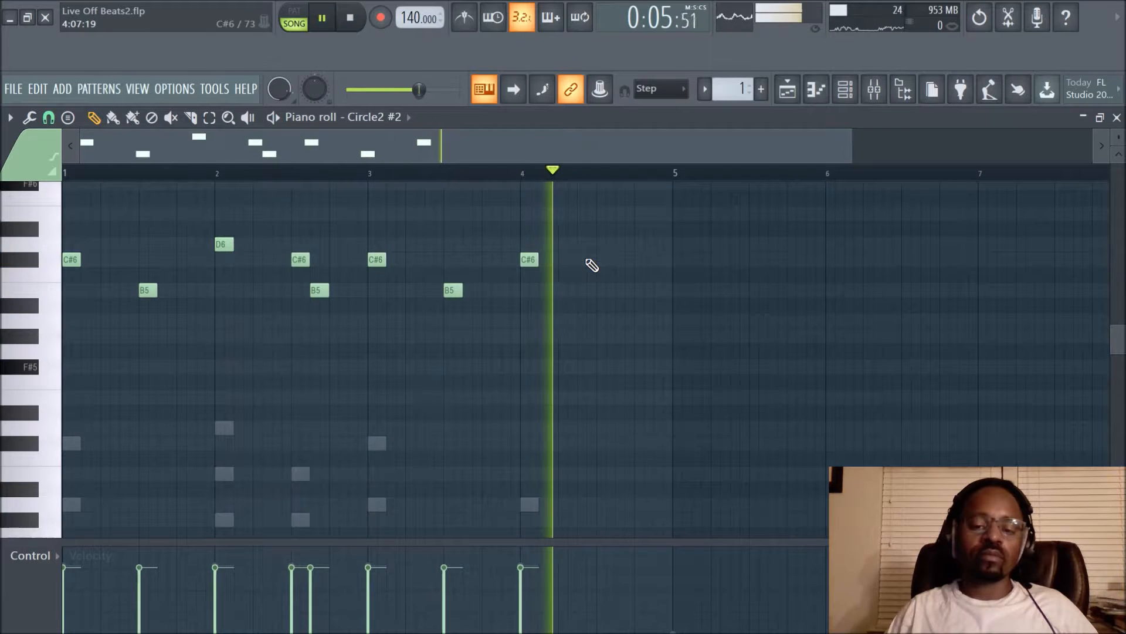
pyautogui.press('space')
pyautogui.press('space')
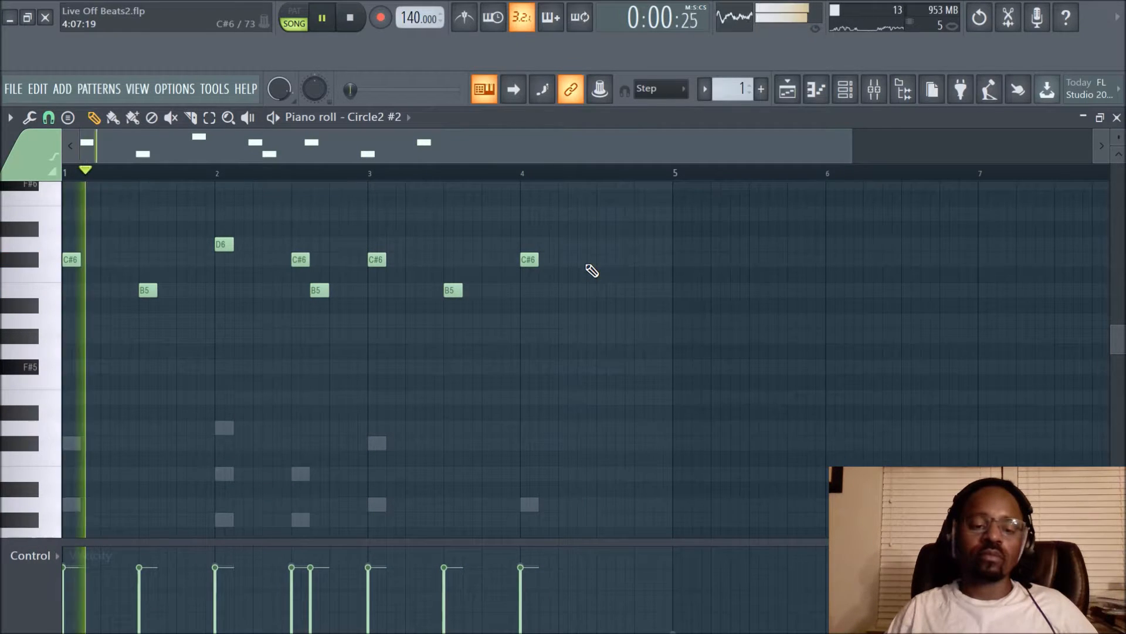
# Raise the note at the start of bar 4 to D6, and add C#6 halfway through the bar with B5 directly after it
pyautogui.moveTo(529, 262); pyautogui.dragTo(529, 246)
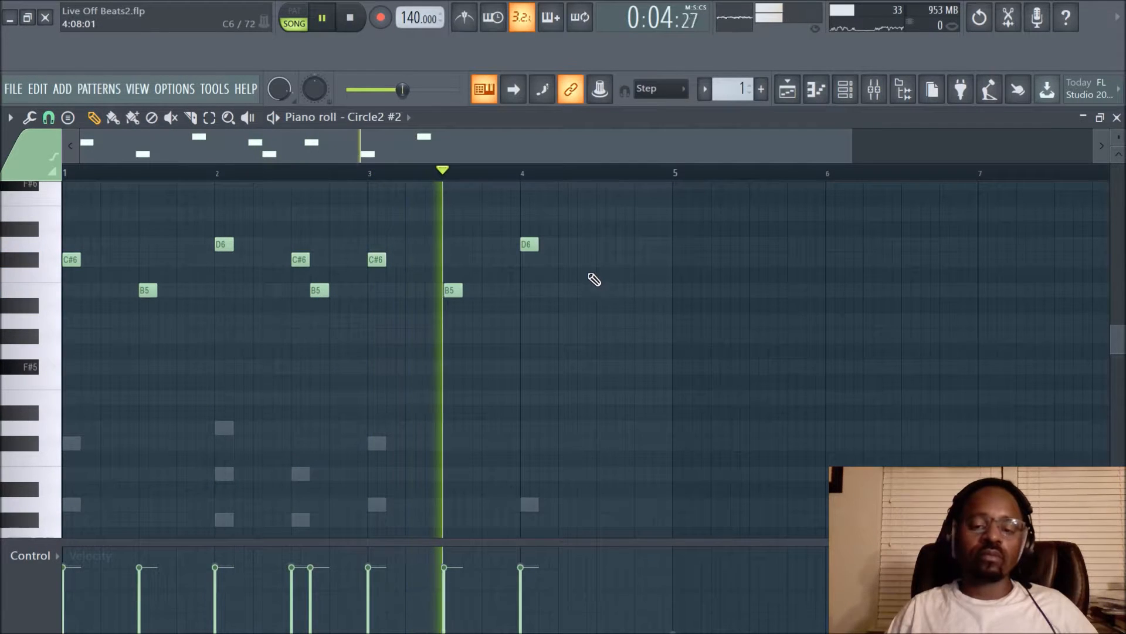
pyautogui.click(601, 261)
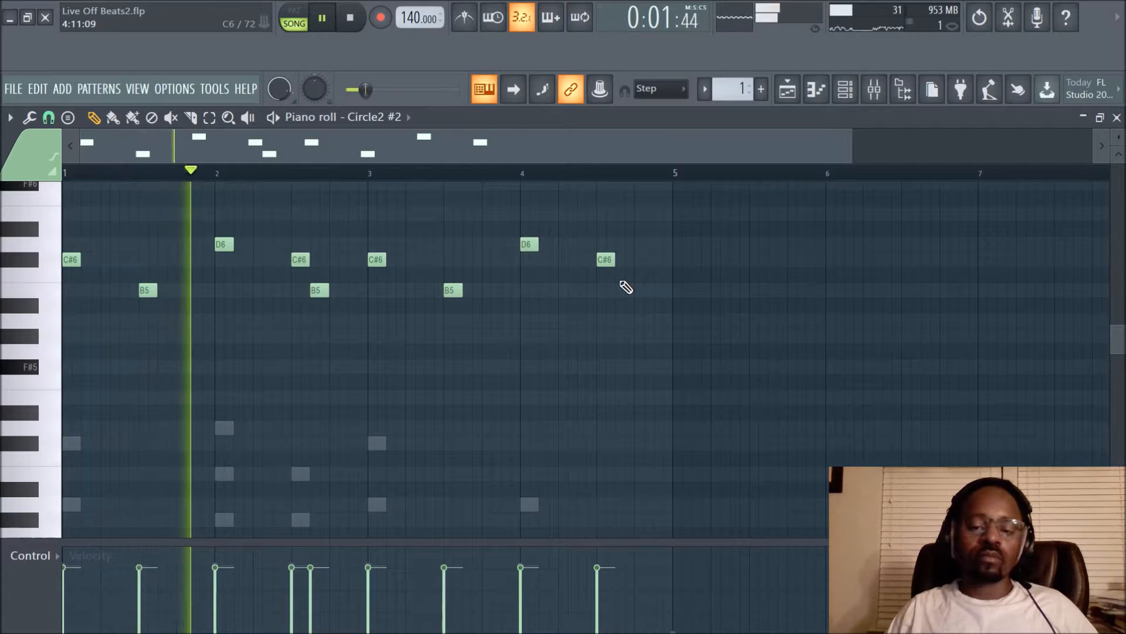
pyautogui.click(619, 291)
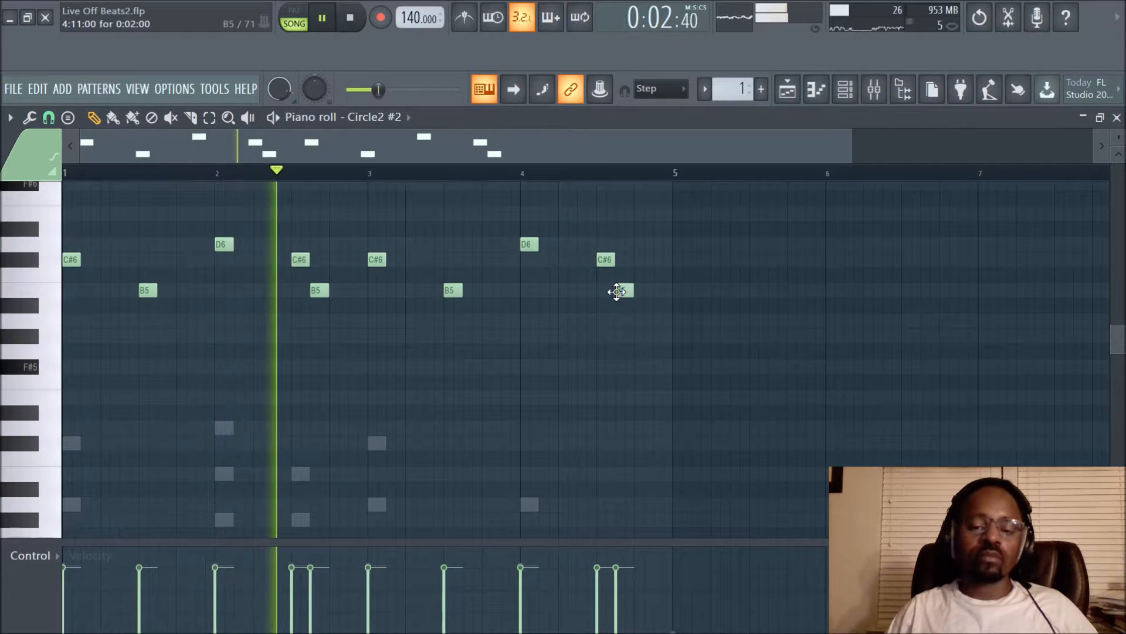
# Add an A5 note beneath the C#6 halfway through bar 4 and play the whole melody
pyautogui.click(601, 335)
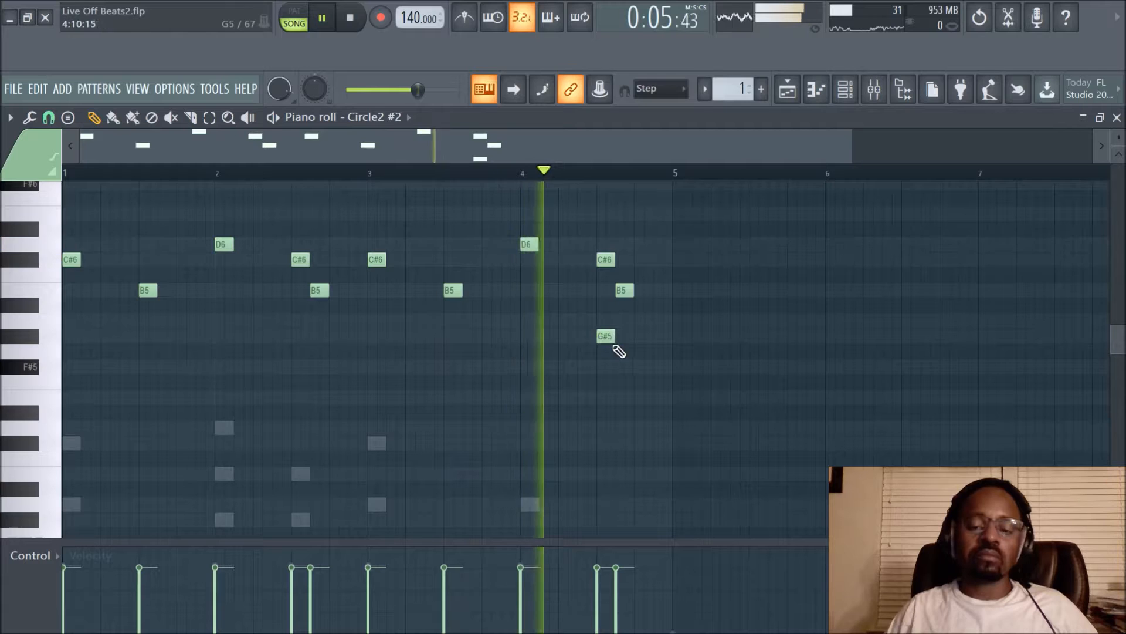
pyautogui.press('space')
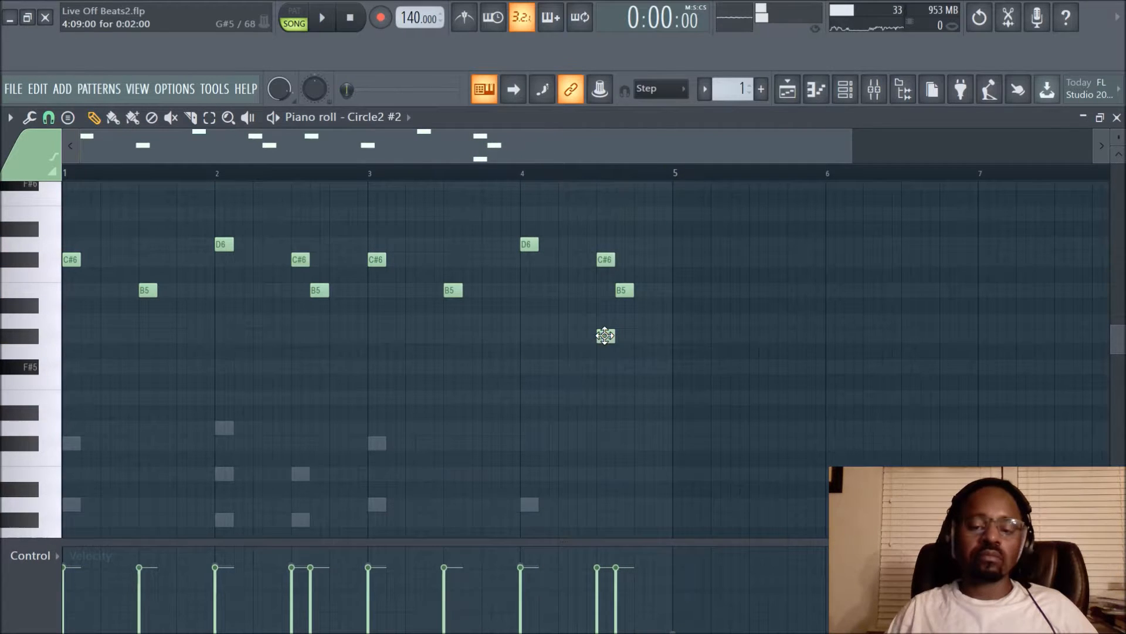
pyautogui.click(605, 335)
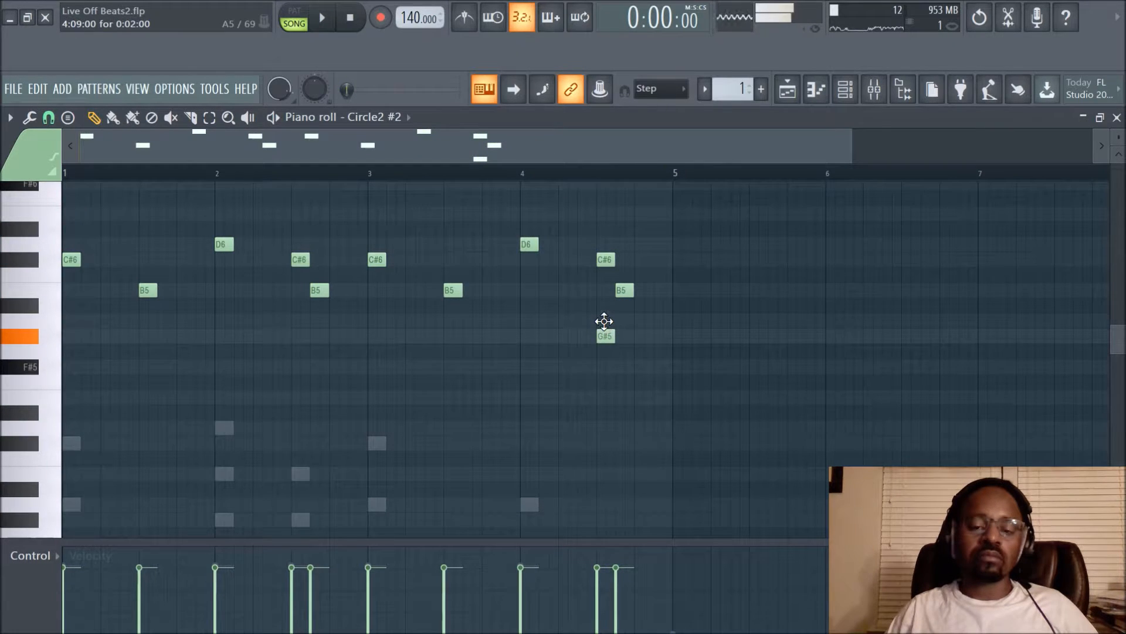
pyautogui.moveTo(604, 321); pyautogui.dragTo(605, 320)
pyautogui.press('space')
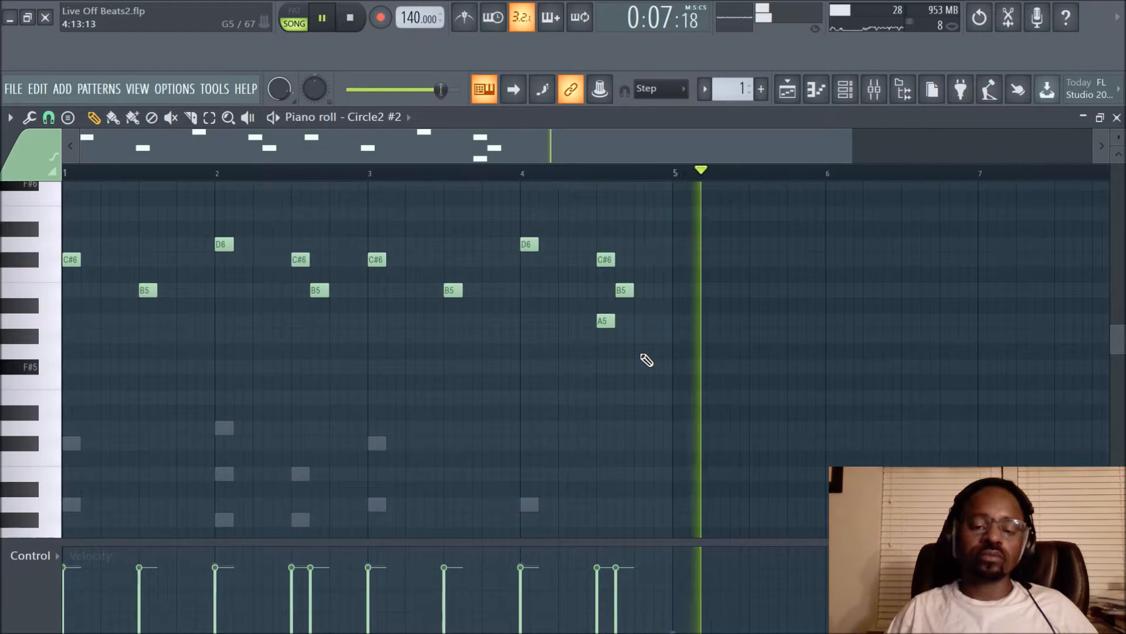
pyautogui.press('space')
# Select all the melody notes and raise them one octave
pyautogui.scroll(-3, 647, 360)
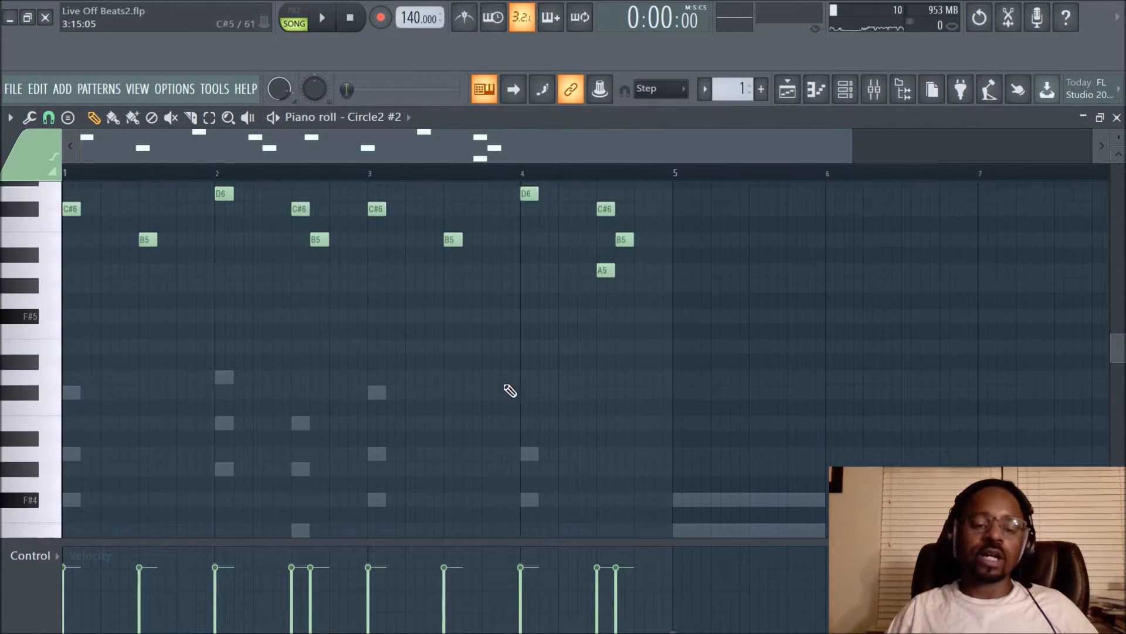
pyautogui.scroll(3, 352, 214)
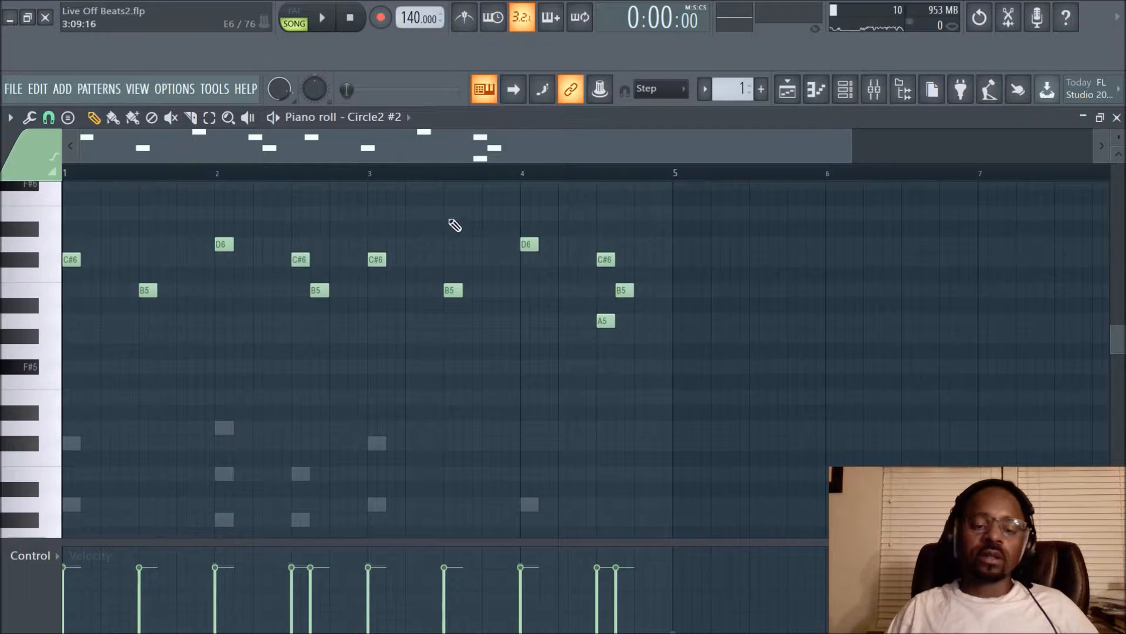
pyautogui.moveTo(728, 356); pyautogui.dragTo(42, 210)
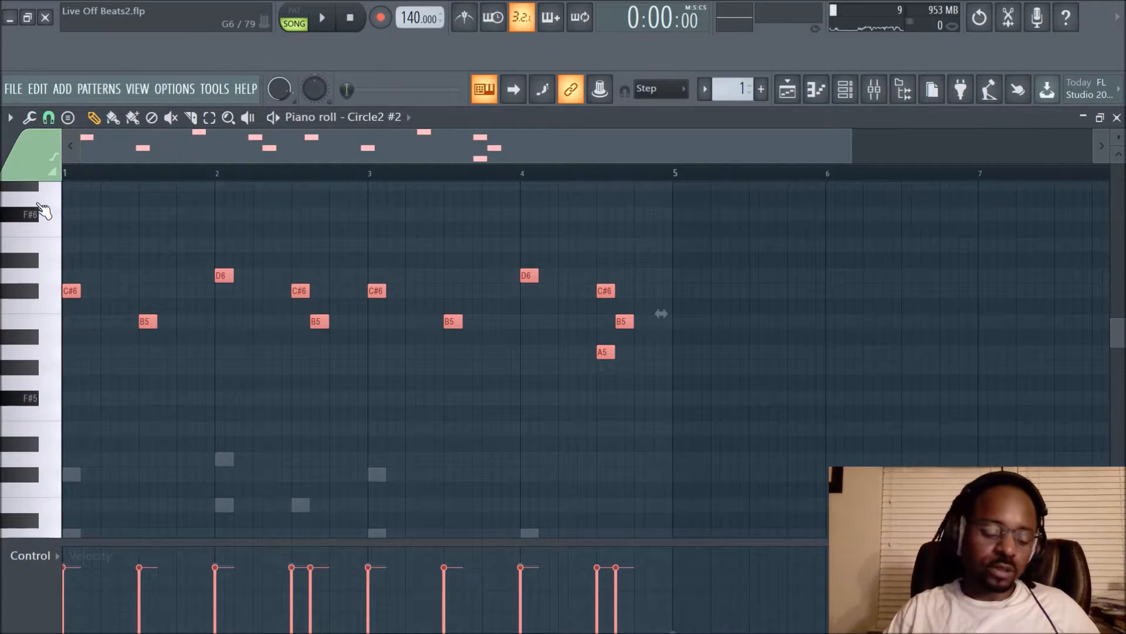
pyautogui.press('Delete')
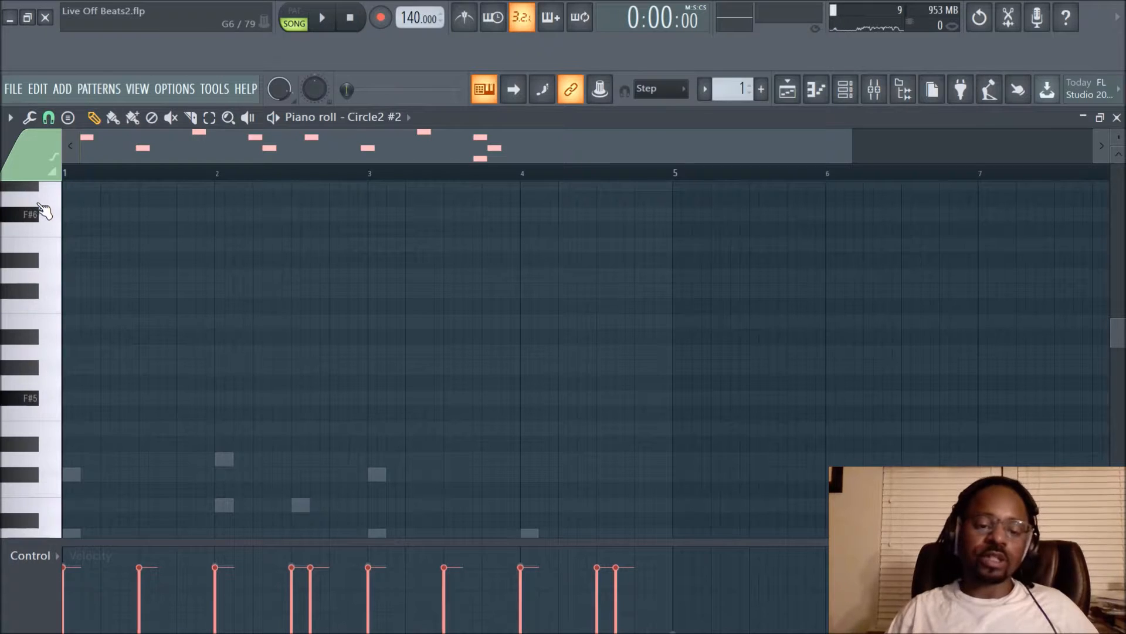
pyautogui.hotkey('ctrl', 'z')
pyautogui.scroll(7, 300, 312)
# Play the raised melody against the chords, deselect its notes, and stop playback
pyautogui.press('space')
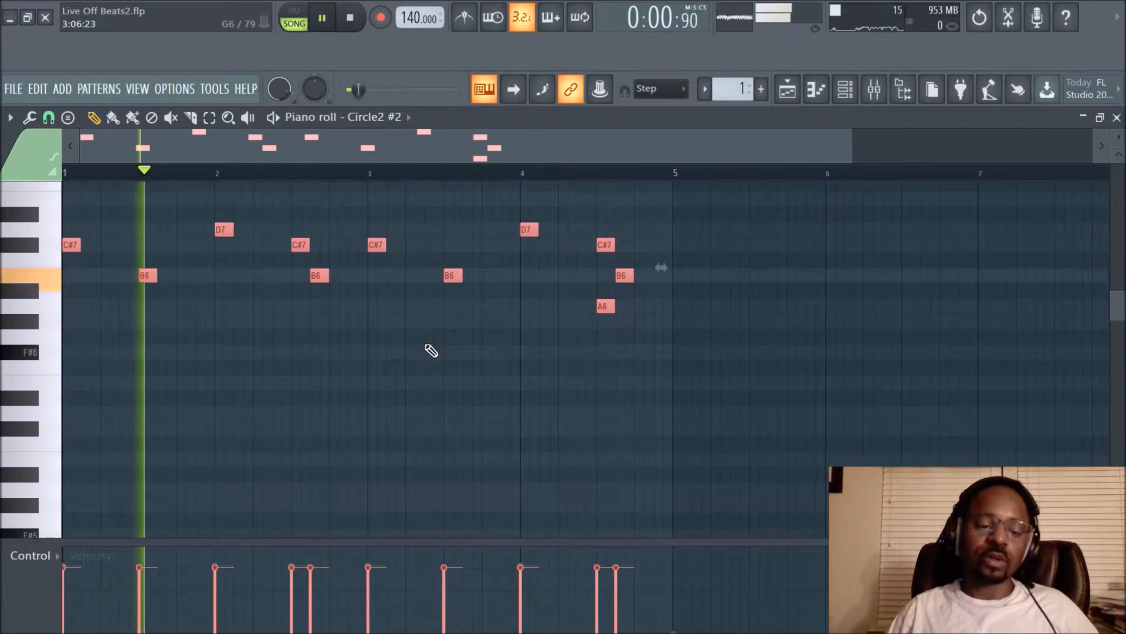
pyautogui.scroll(-5, 431, 351)
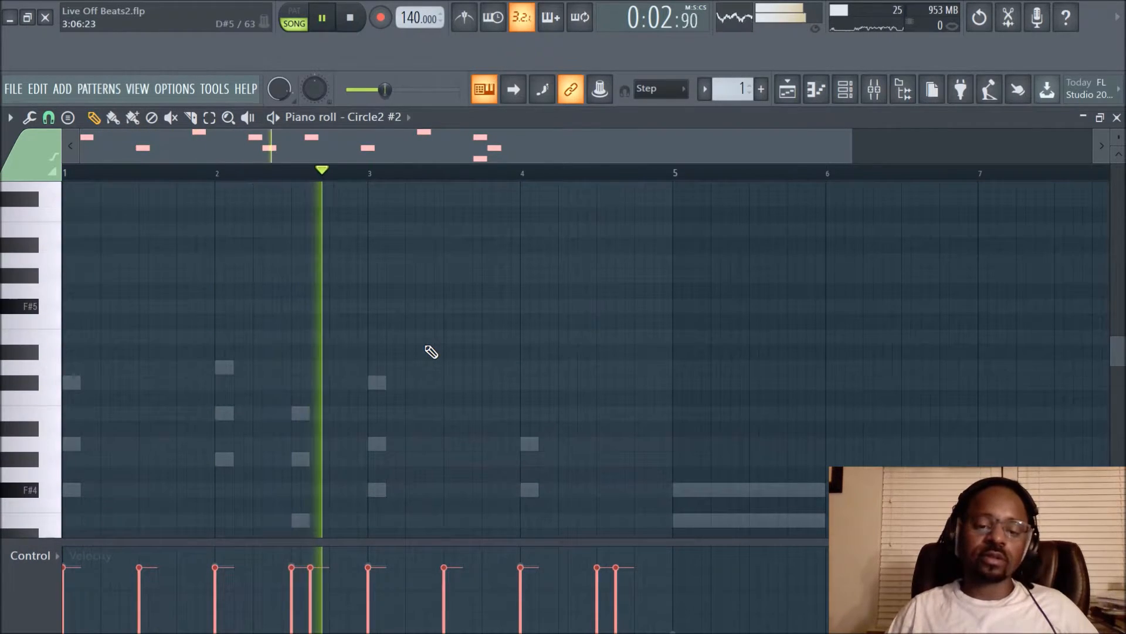
pyautogui.scroll(8, 431, 352)
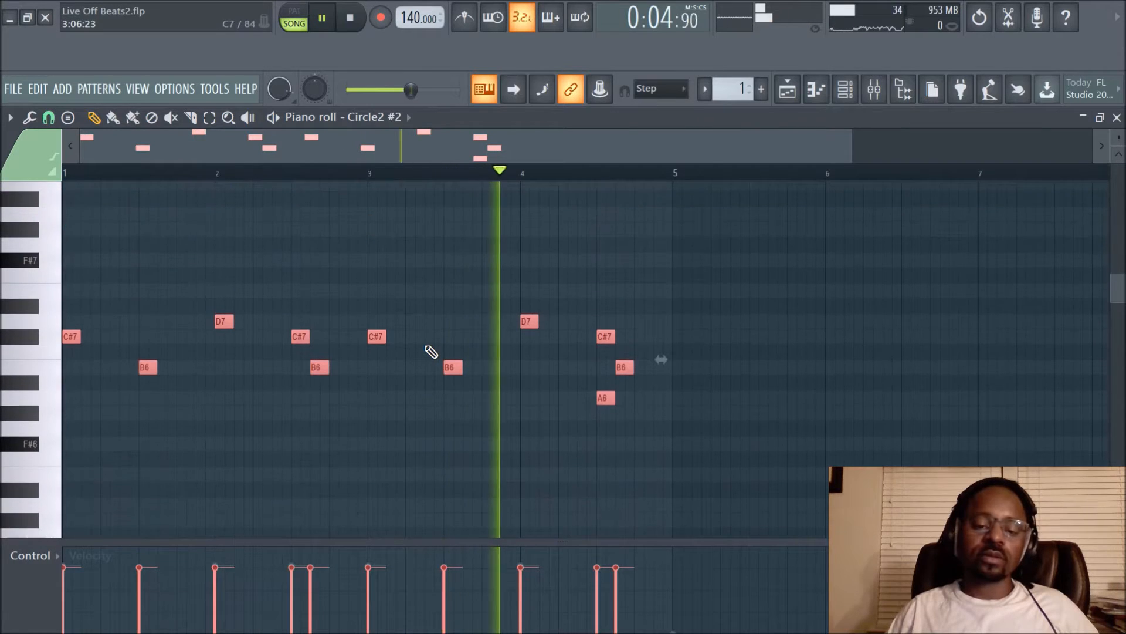
pyautogui.hotkey('ctrl', 'd')
pyautogui.press('space')
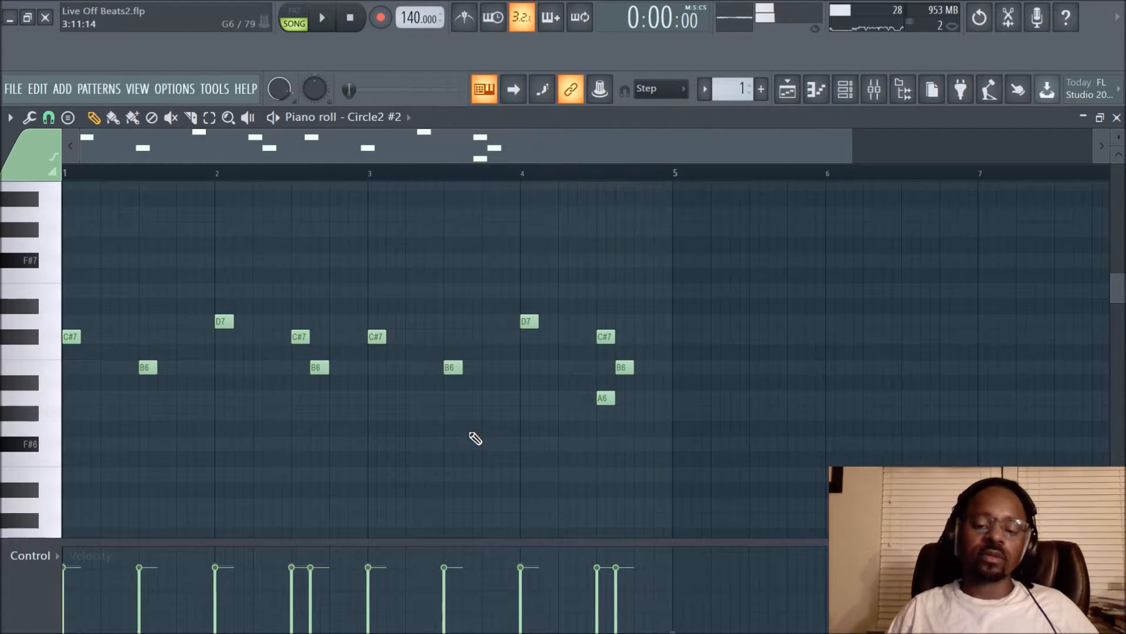
# View the chord ghost notes below the melody and open the channel rack
pyautogui.scroll(-3, 477, 419)
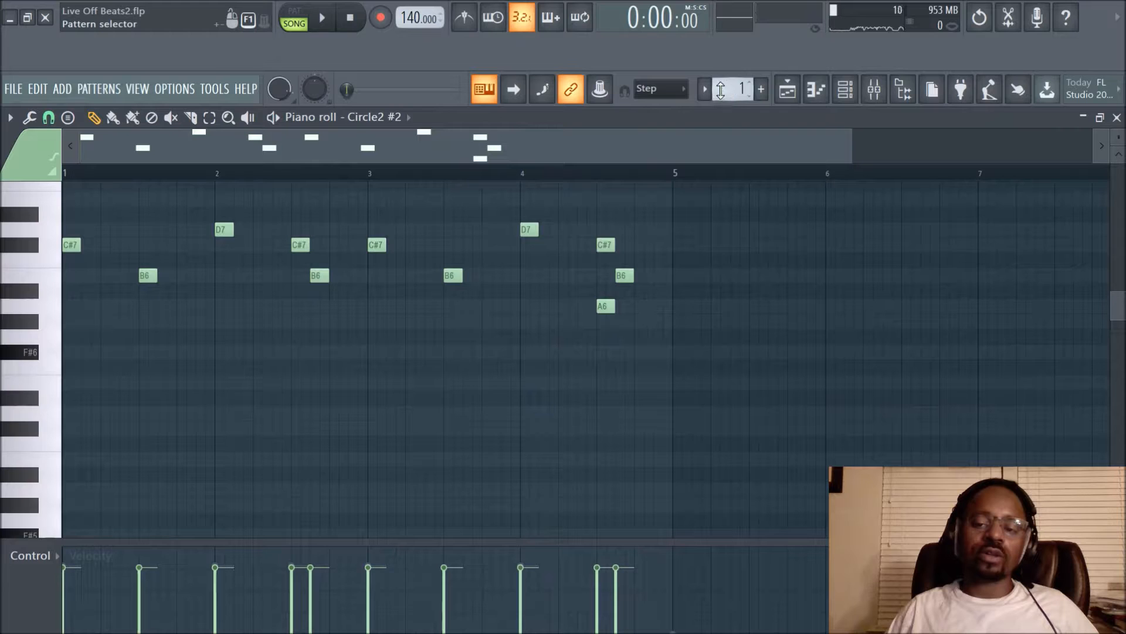
pyautogui.scroll(-12, 579, 281)
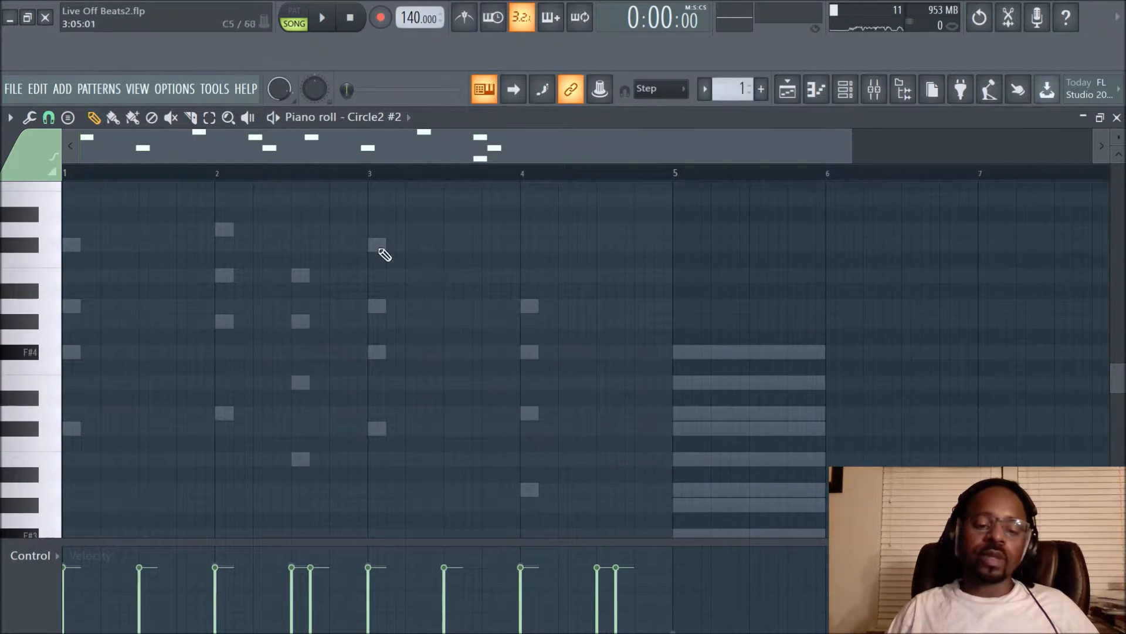
pyautogui.click(851, 97)
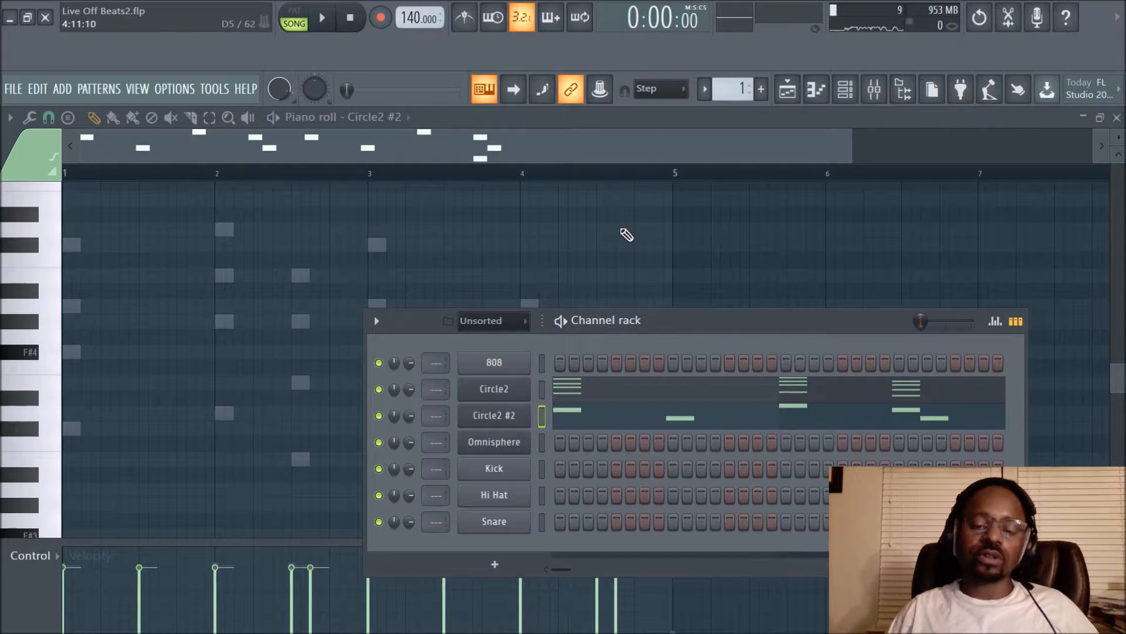
# Close the channel rack and switch the piano roll to the Circle2 chords through their ghost note at the start of bar 1
pyautogui.press('F6')
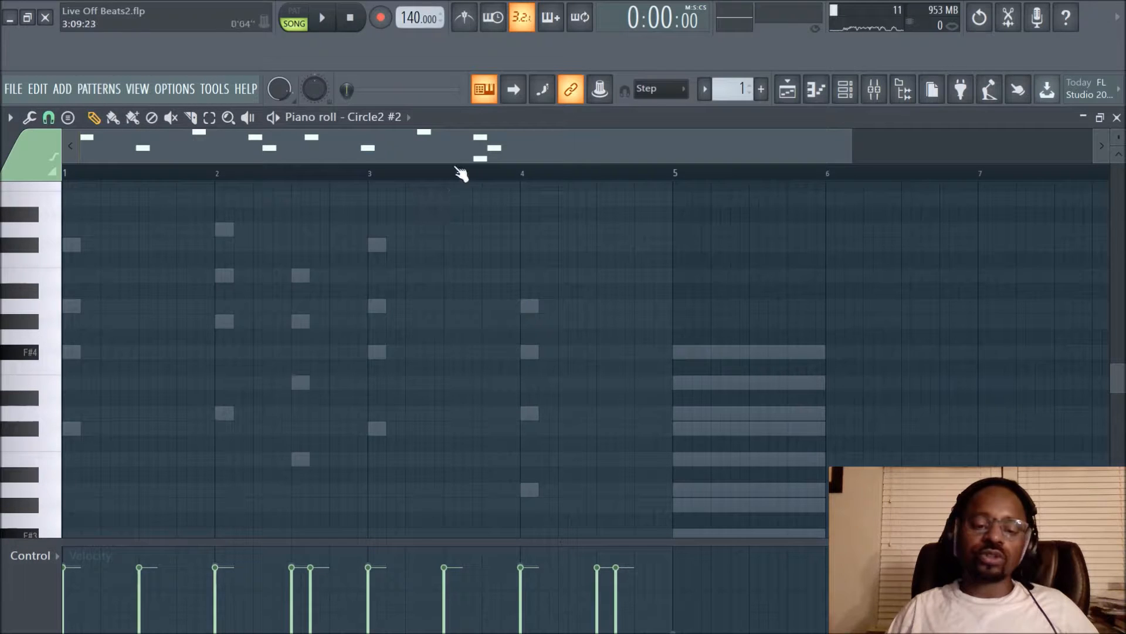
pyautogui.scroll(-2, 462, 185)
pyautogui.scroll(5, 460, 251)
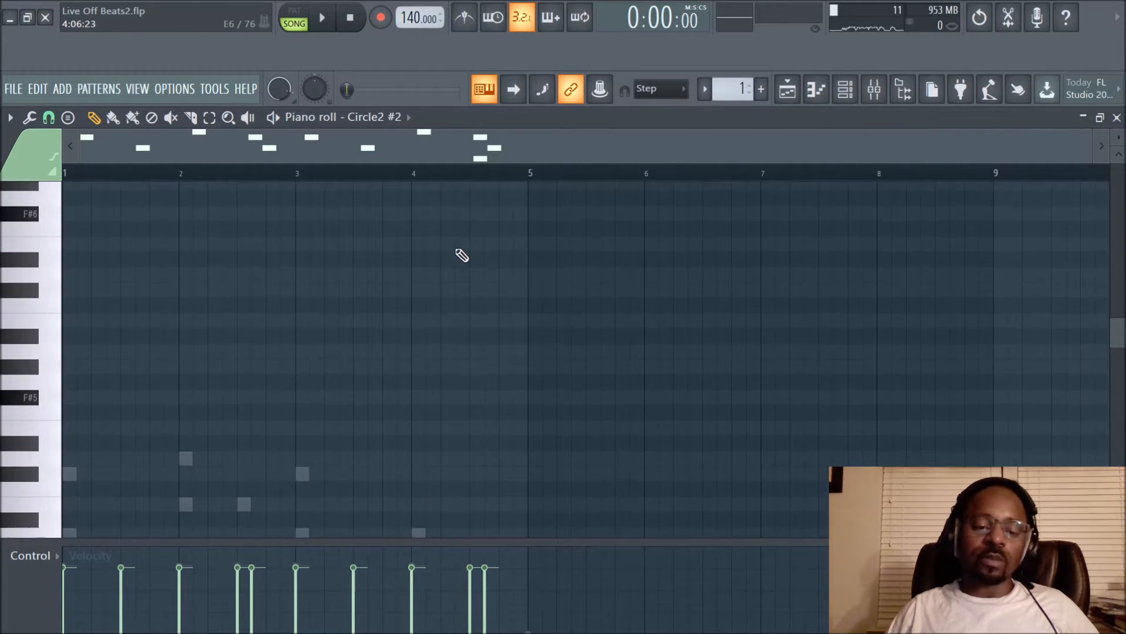
pyautogui.scroll(-4, 461, 254)
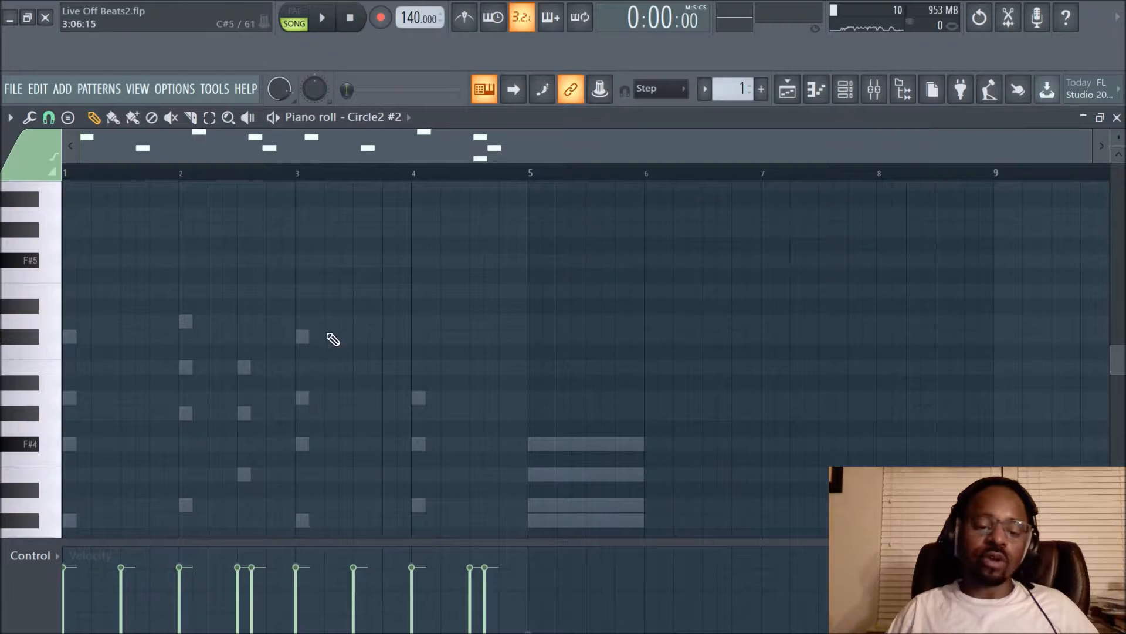
pyautogui.doubleClick(73, 340)
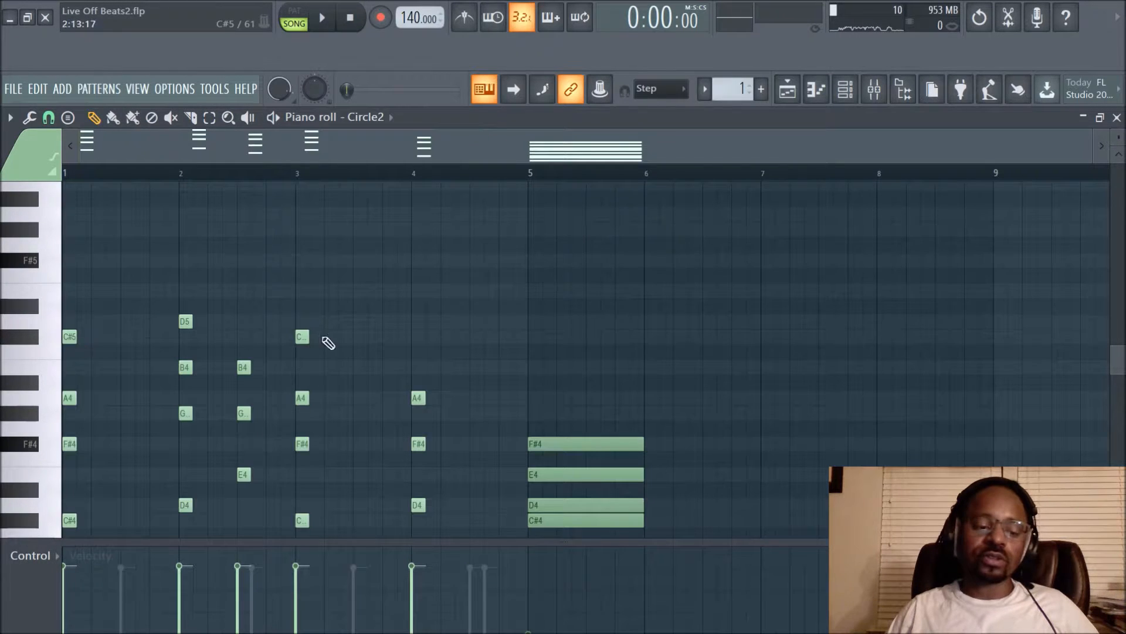
# Switch the piano roll back to the Circle2 #2 melody through its ghost note at the start of bar 4
pyautogui.scroll(-4, 463, 341)
pyautogui.scroll(8, 462, 341)
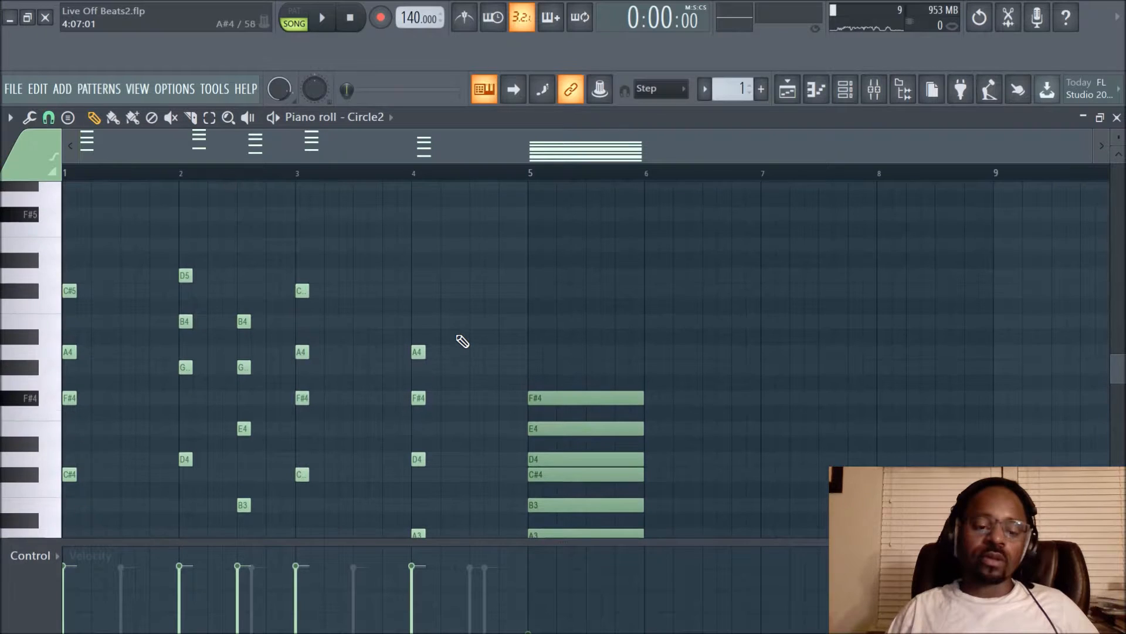
pyautogui.scroll(4, 462, 341)
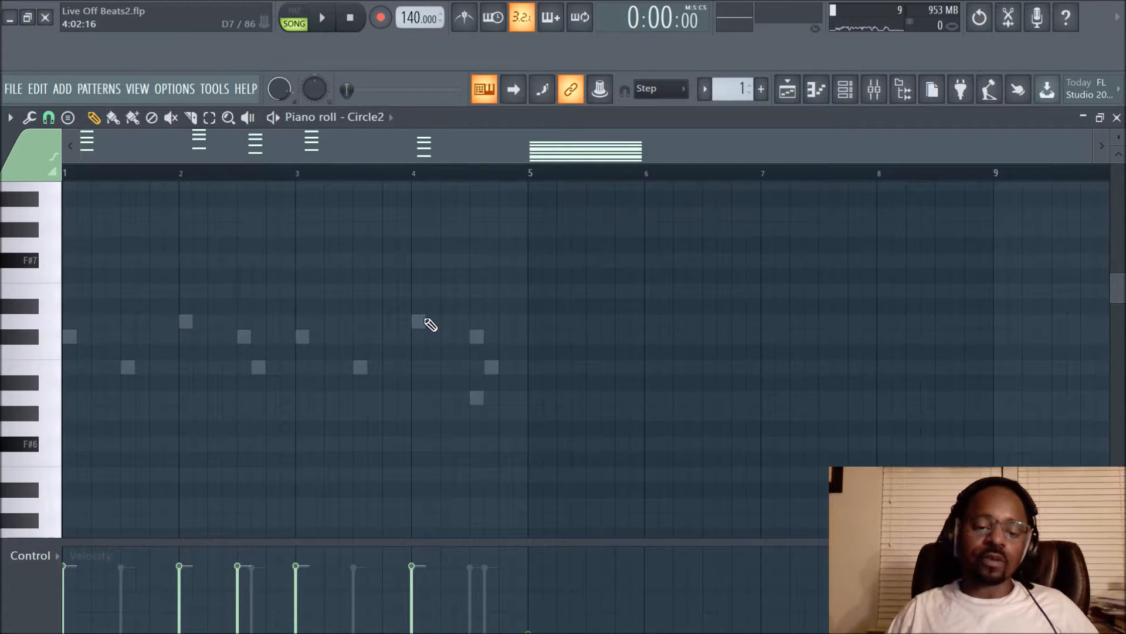
pyautogui.doubleClick(424, 321)
# Compare the raised Circle2 #2 melody notes with the Circle2 chord ghost notes bar by bar
pyautogui.scroll(-7, 510, 370)
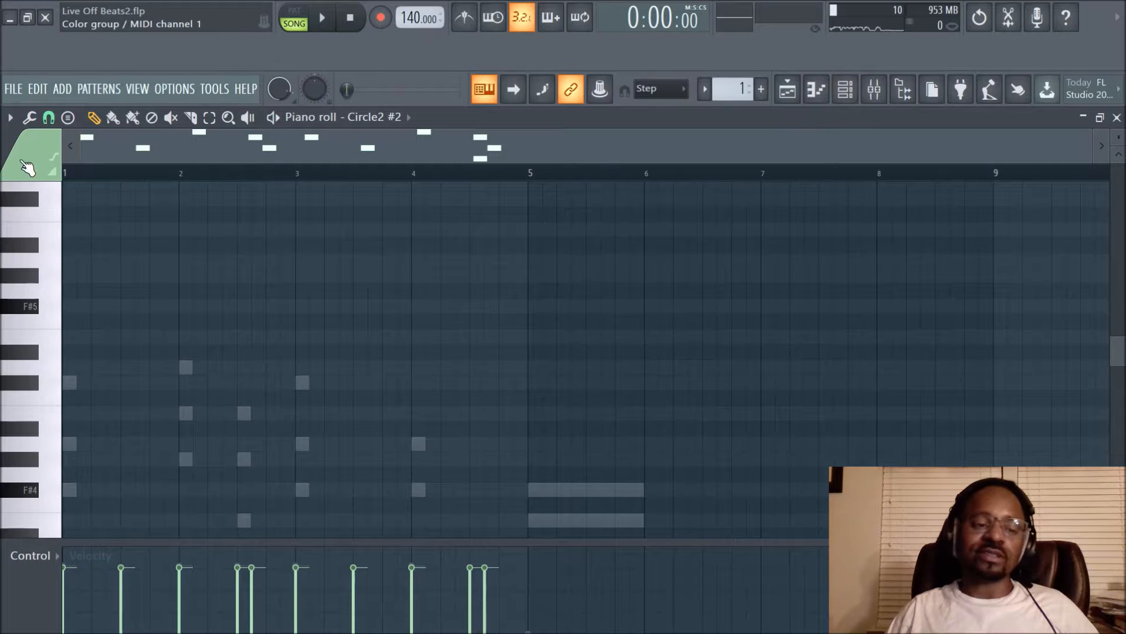
pyautogui.scroll(5, 276, 355)
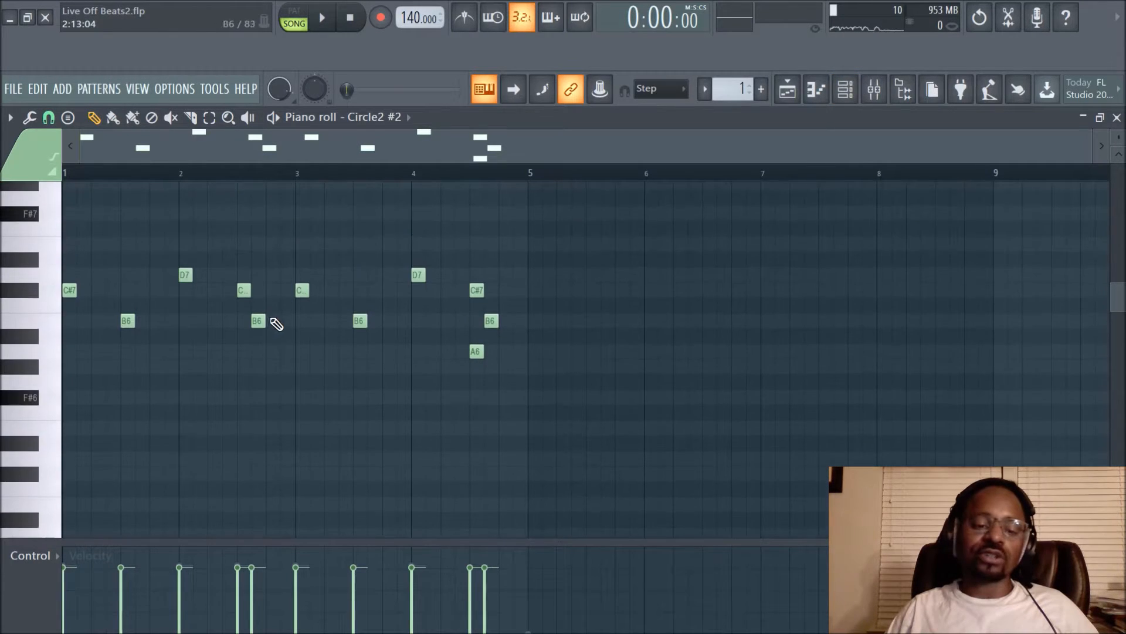
pyautogui.scroll(-5, 290, 366)
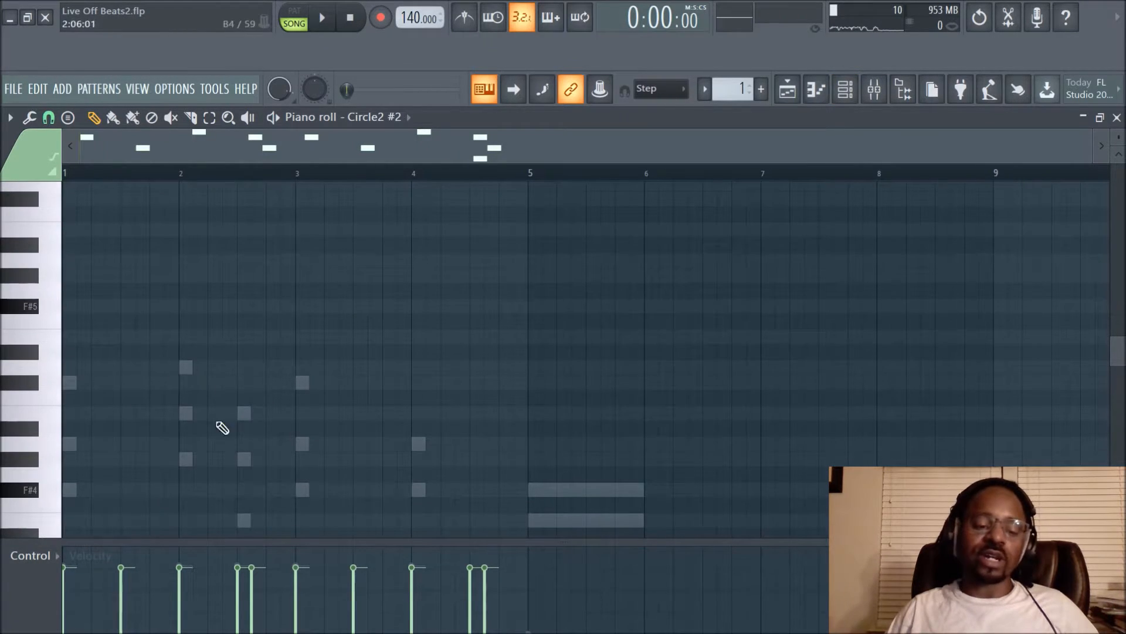
pyautogui.scroll(6, 422, 432)
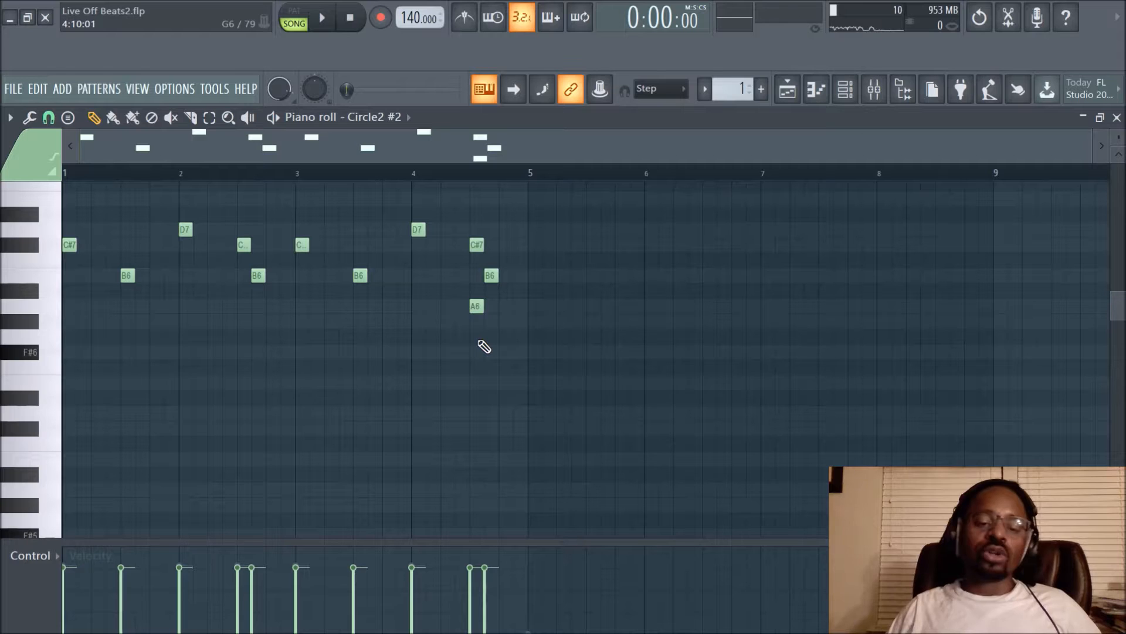
pyautogui.scroll(-7, 271, 305)
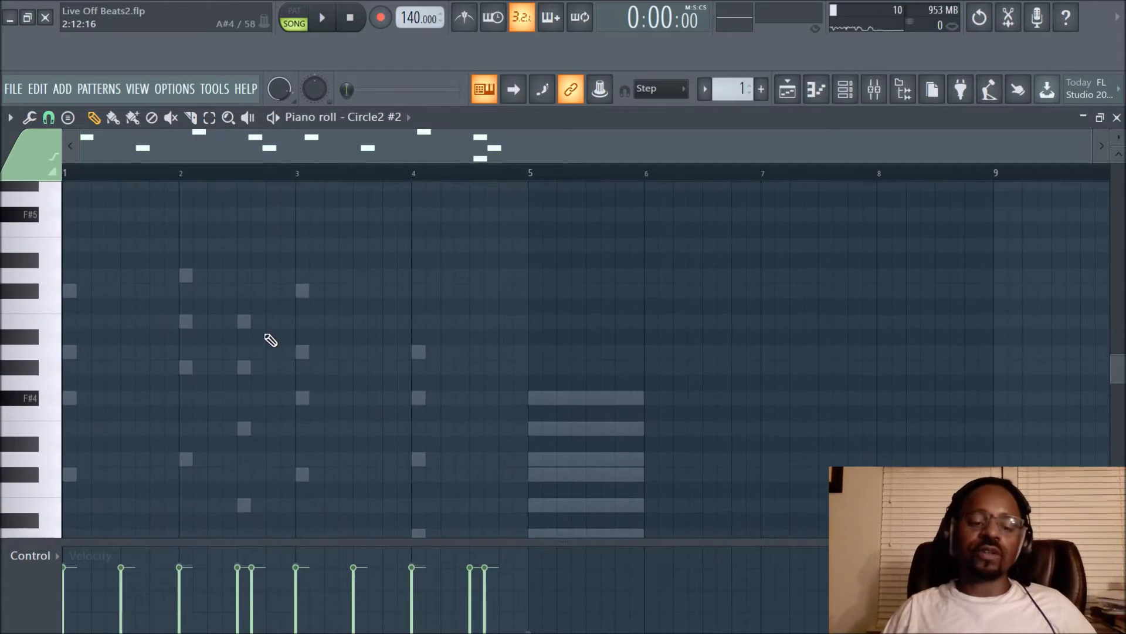
pyautogui.scroll(-3, 296, 428)
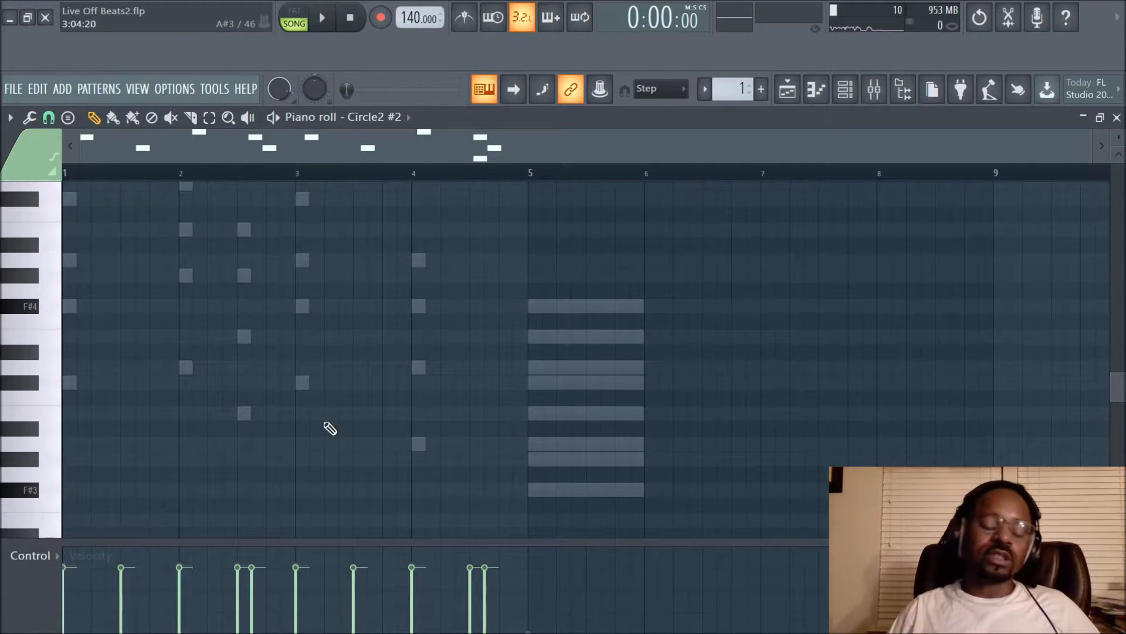
pyautogui.scroll(10, 332, 422)
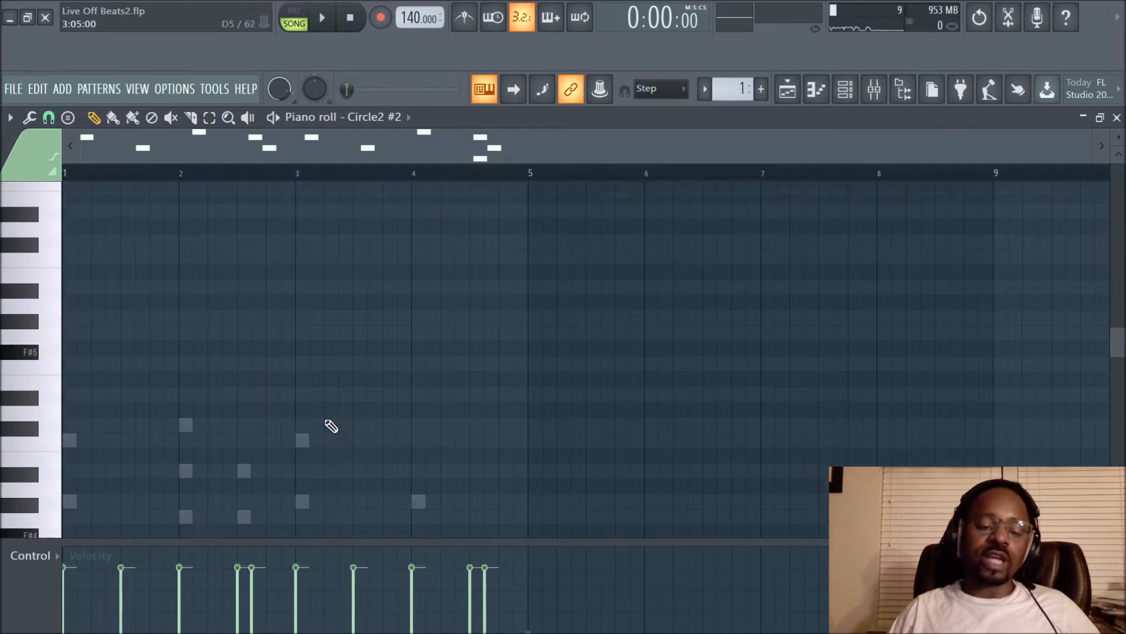
pyautogui.scroll(-8, 284, 356)
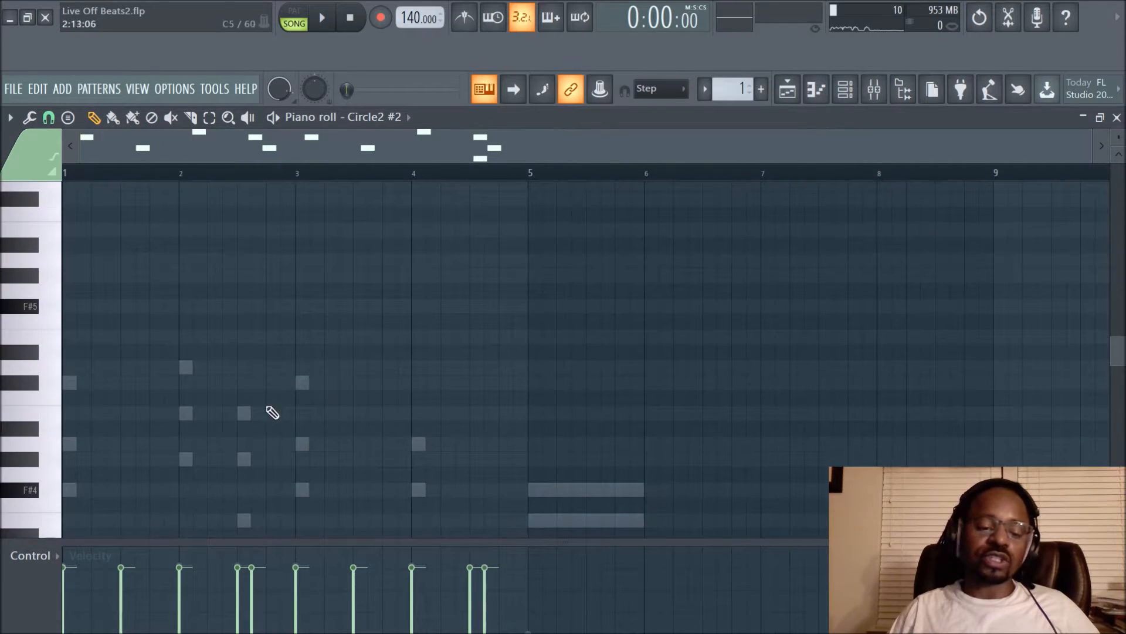
pyautogui.scroll(6, 268, 362)
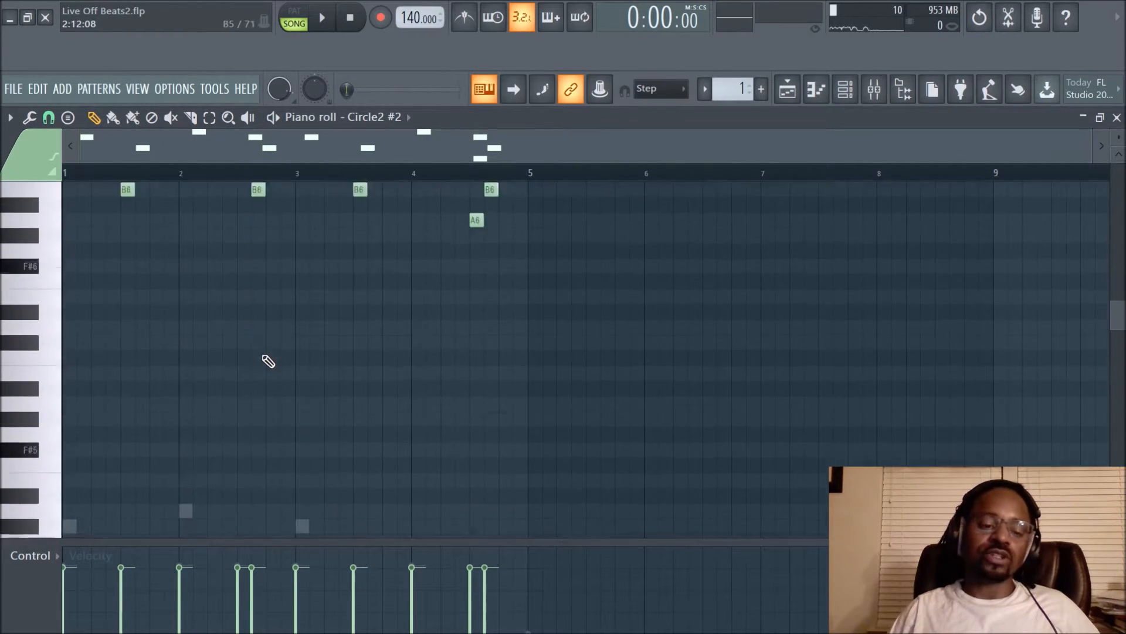
pyautogui.scroll(-3, 162, 492)
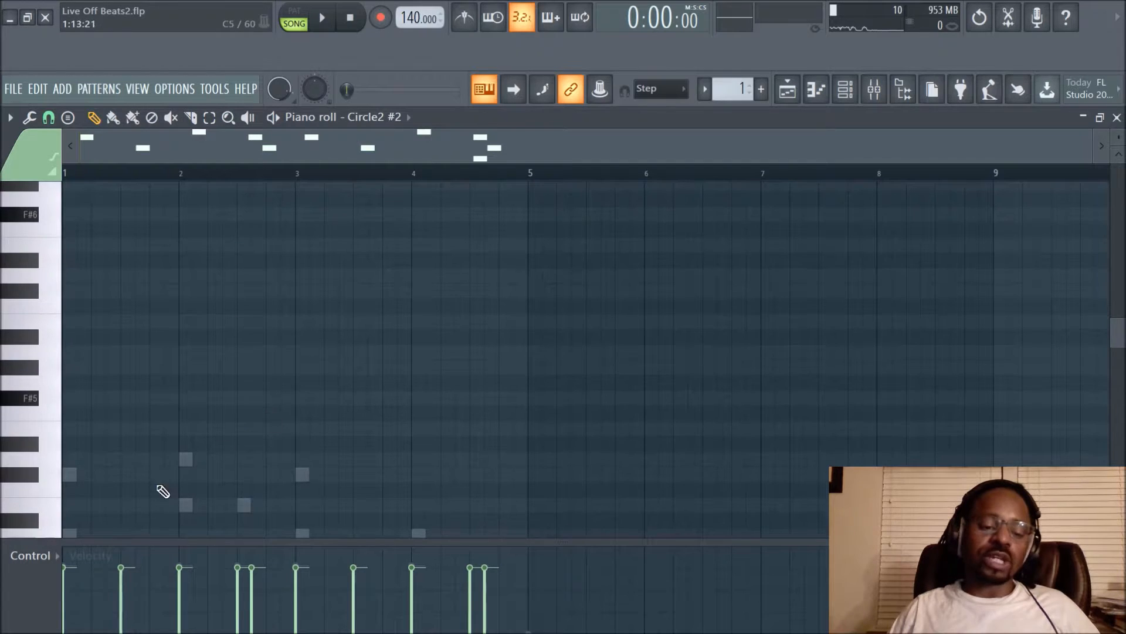
pyautogui.scroll(-6, 244, 322)
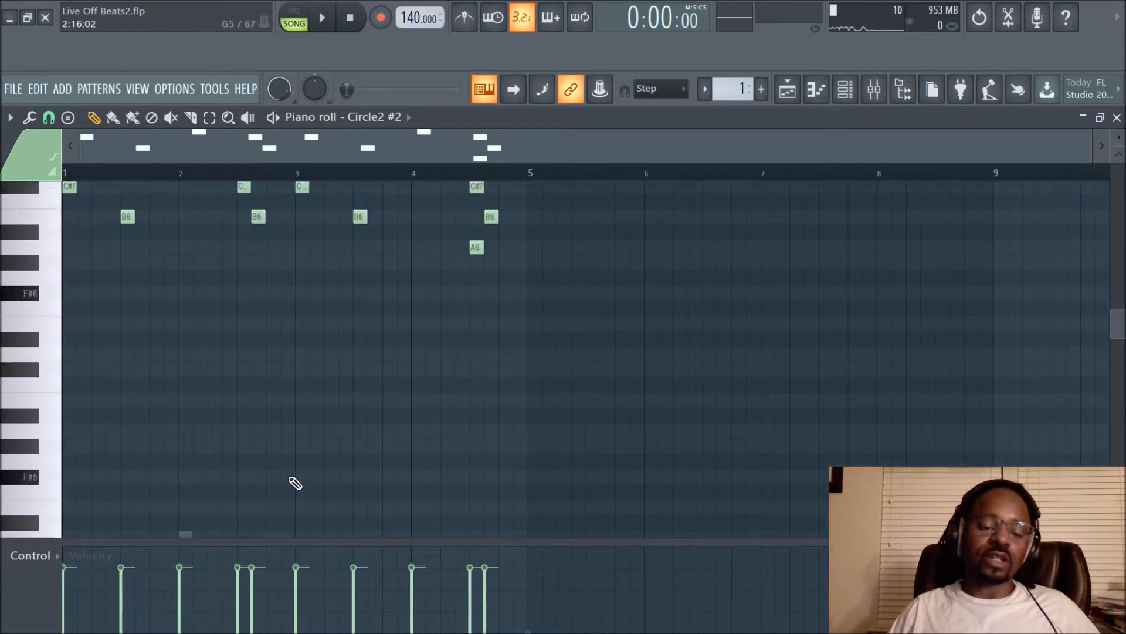
pyautogui.scroll(5, 184, 535)
pyautogui.scroll(-3, 246, 432)
pyautogui.scroll(4, 376, 423)
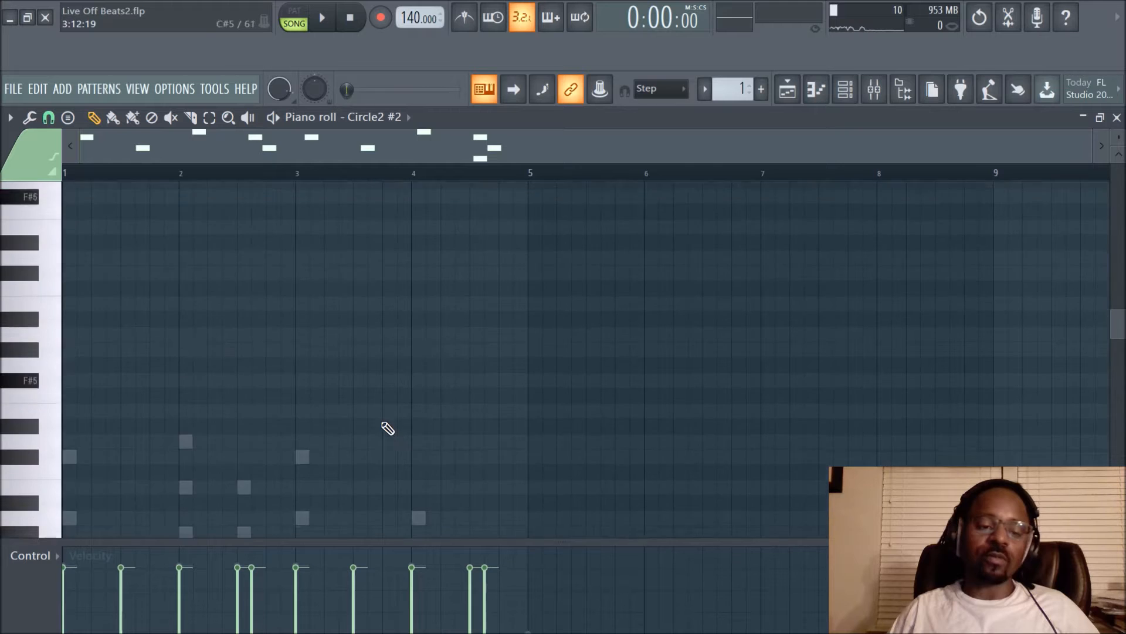
pyautogui.scroll(2, 333, 306)
pyautogui.scroll(-4, 329, 340)
pyautogui.scroll(3, 186, 410)
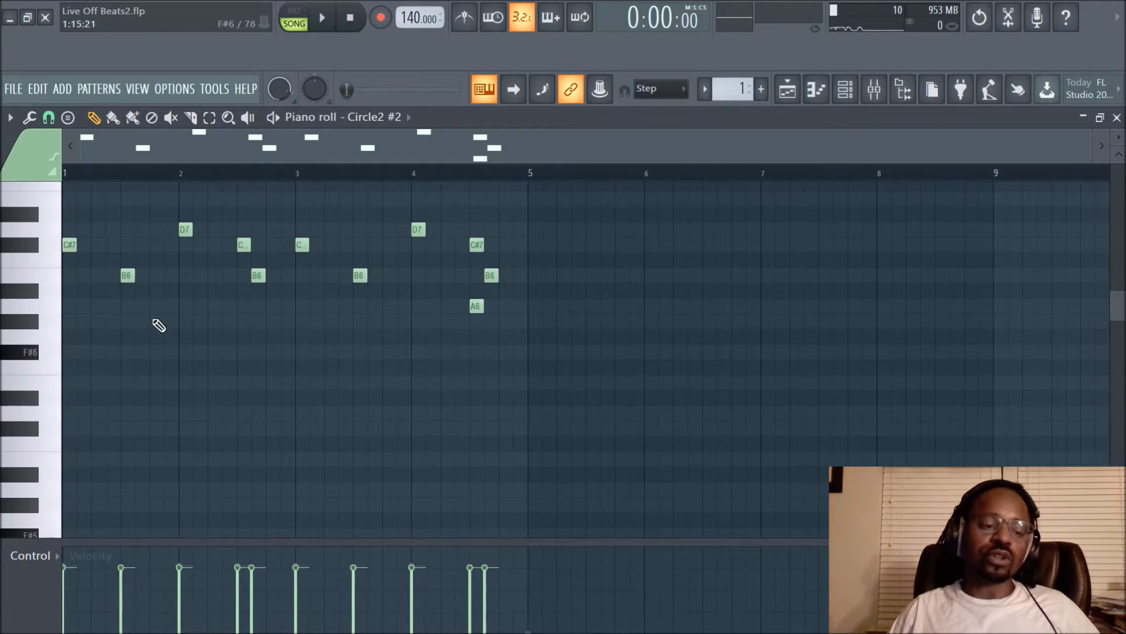
# Enable editable ghosts and try grabbing the top Circle2 ghost note at the start of bar 2
pyautogui.click(9, 118)
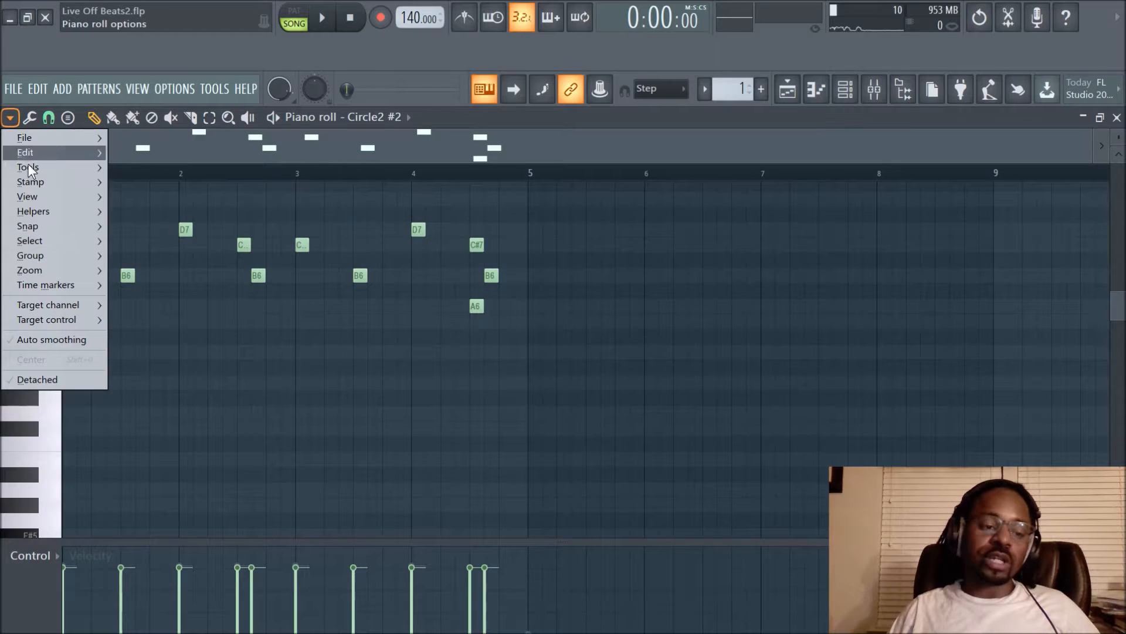
pyautogui.moveTo(38, 211)
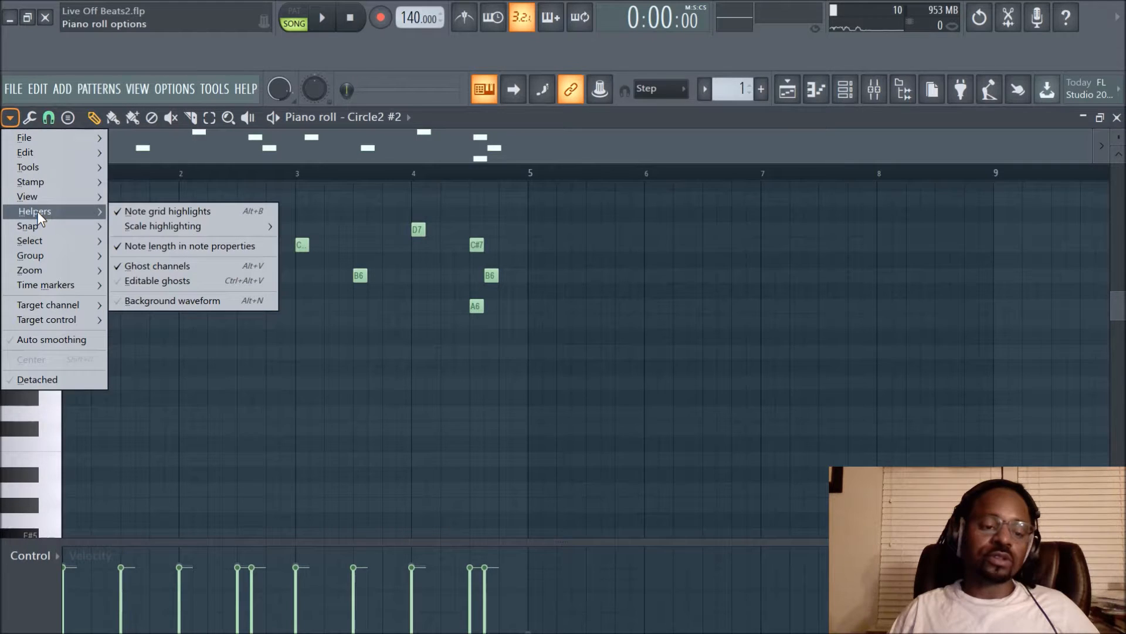
pyautogui.click(164, 284)
pyautogui.scroll(-5, 241, 319)
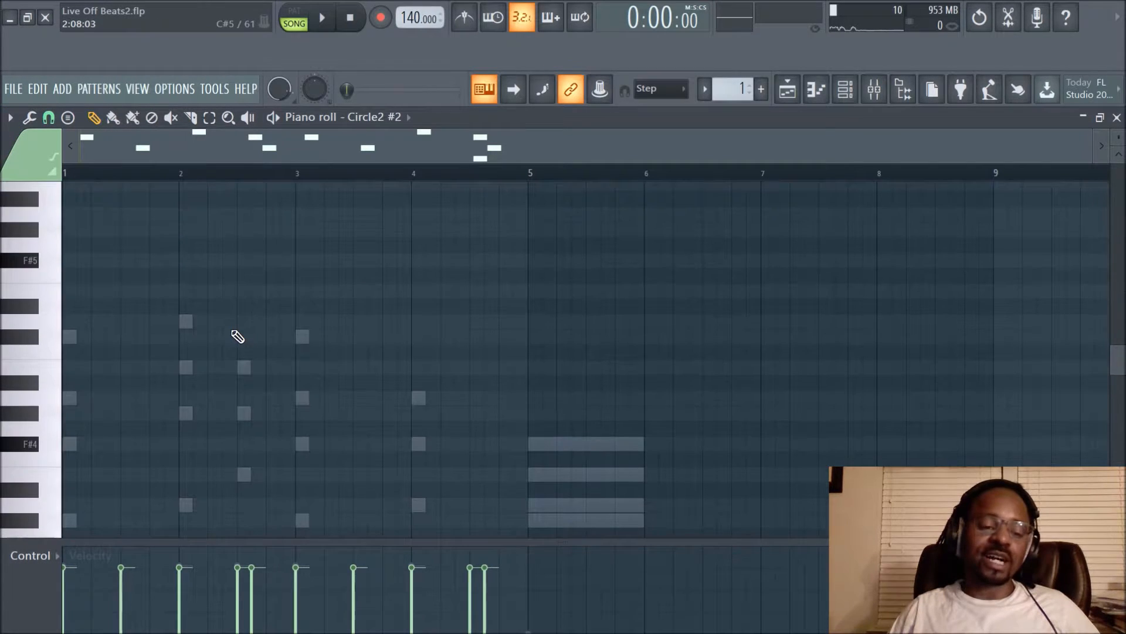
pyautogui.moveTo(188, 324)
pyautogui.mouseDown()
pyautogui.moveTo(204, 332)
pyautogui.moveTo(190, 330)
pyautogui.mouseUp()
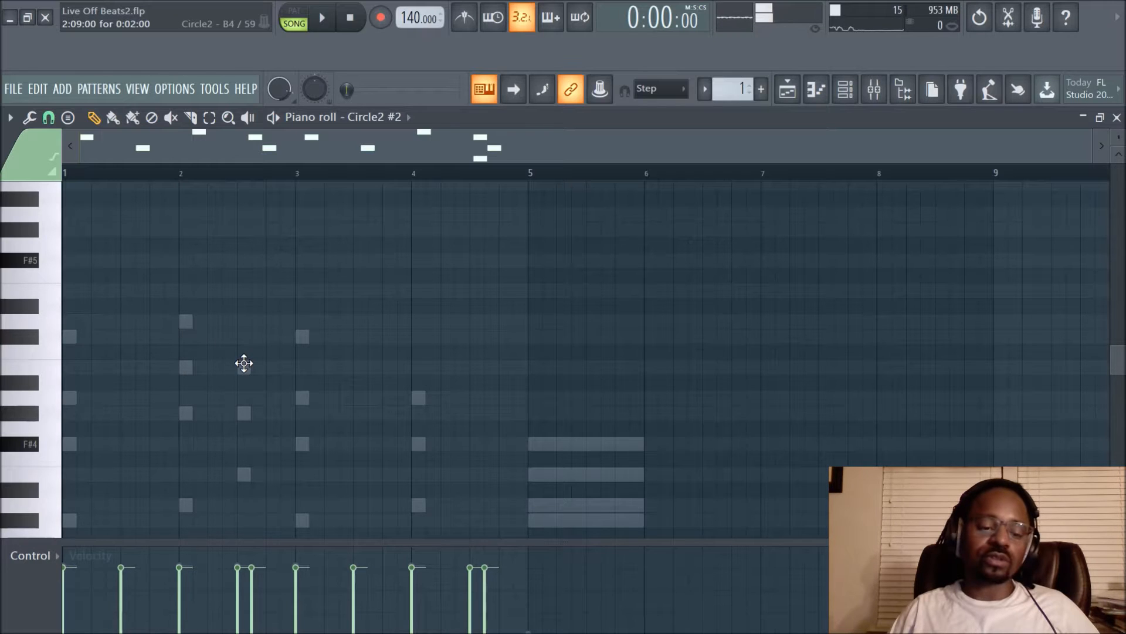
# Review the melody above the chord ghosts and turn editable ghosts off
pyautogui.scroll(4, 502, 372)
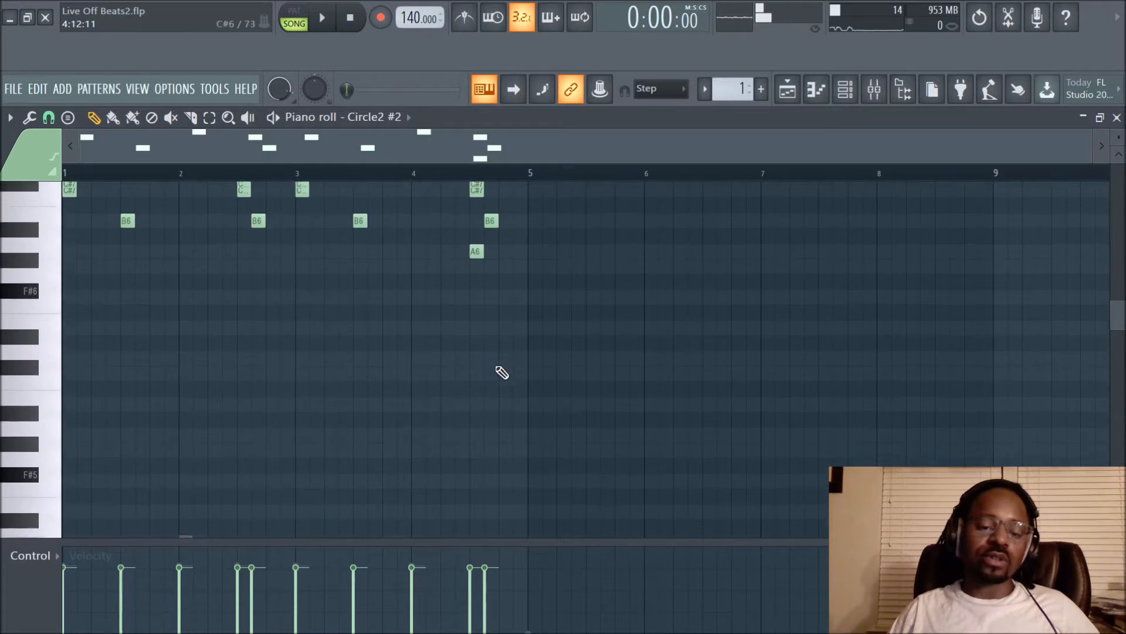
pyautogui.scroll(1, 493, 328)
pyautogui.scroll(-4, 422, 411)
pyautogui.scroll(6, 446, 363)
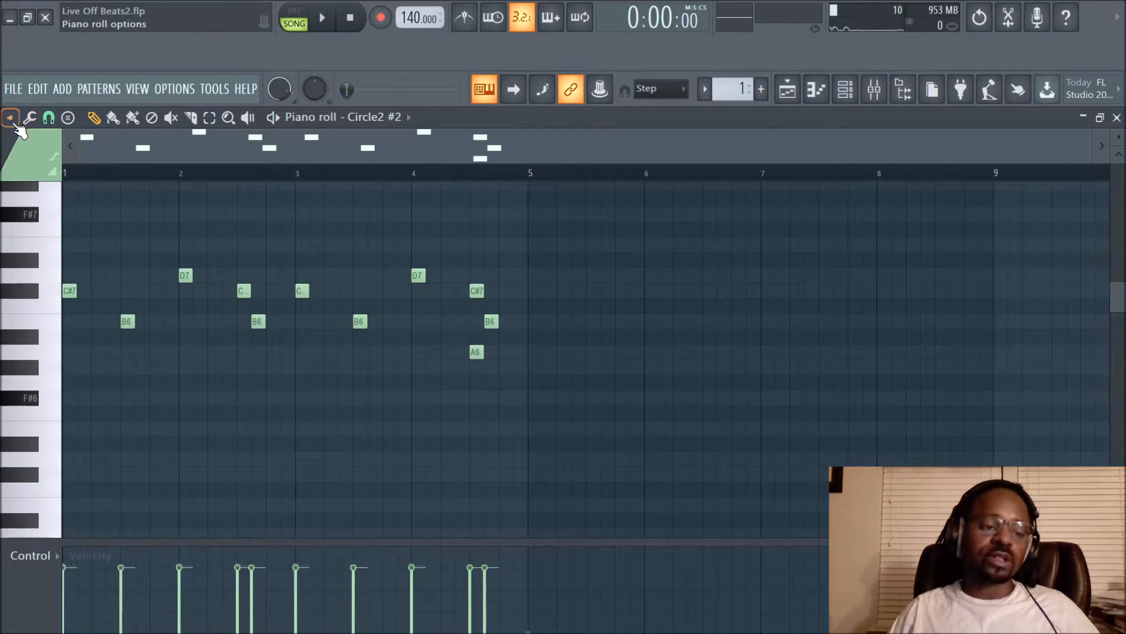
pyautogui.click(11, 119)
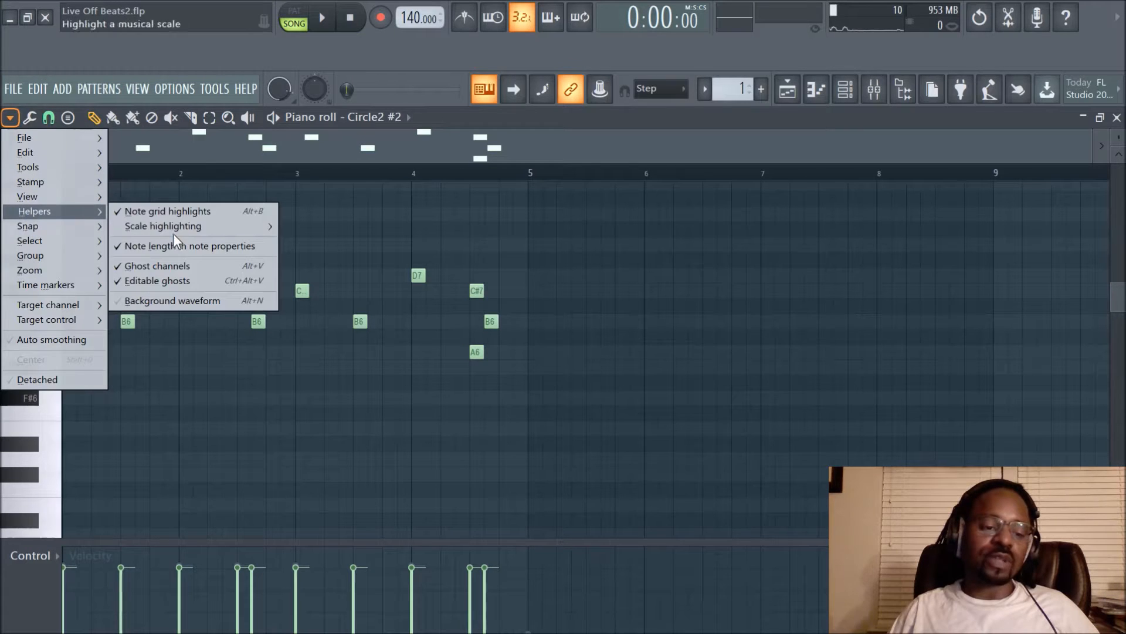
pyautogui.click(185, 282)
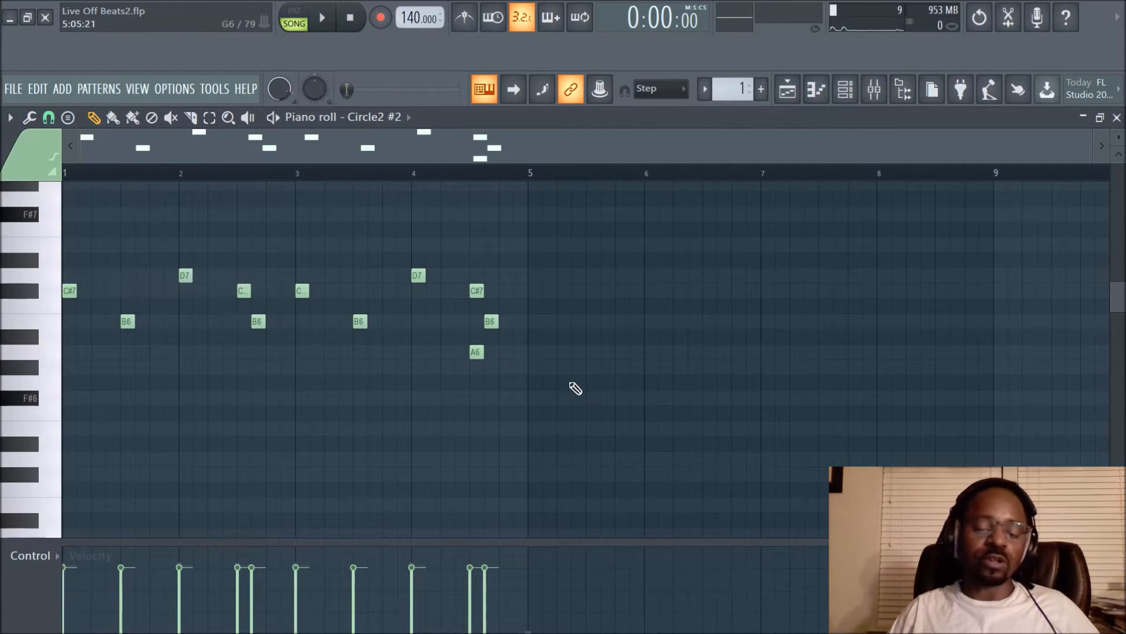
pyautogui.scroll(-8, 594, 408)
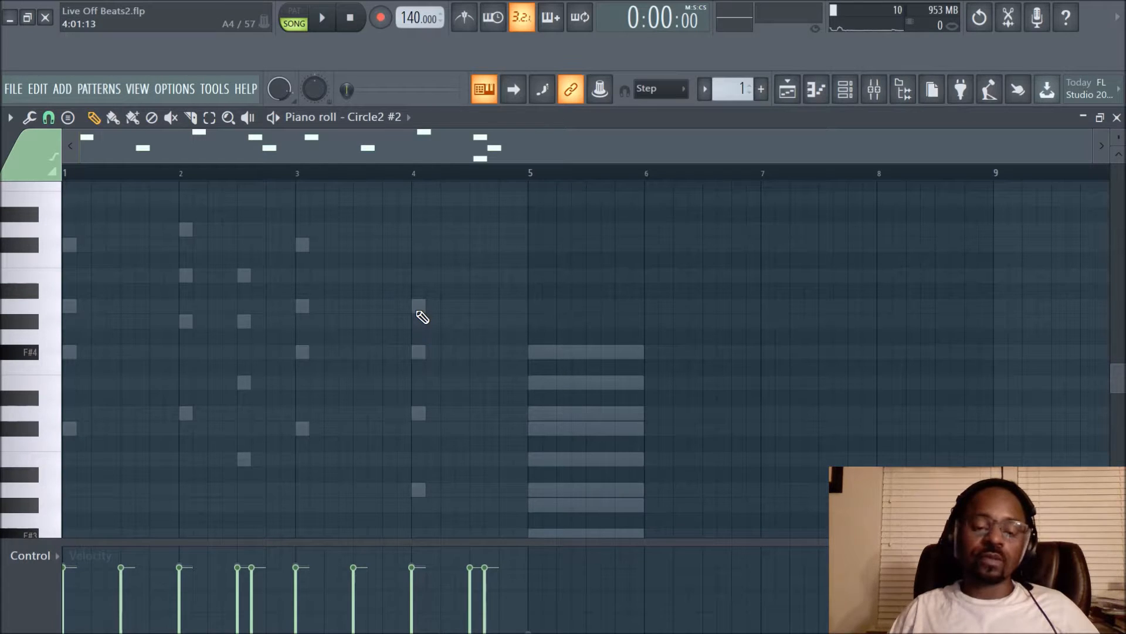
pyautogui.click(423, 306)
pyautogui.doubleClick(422, 306)
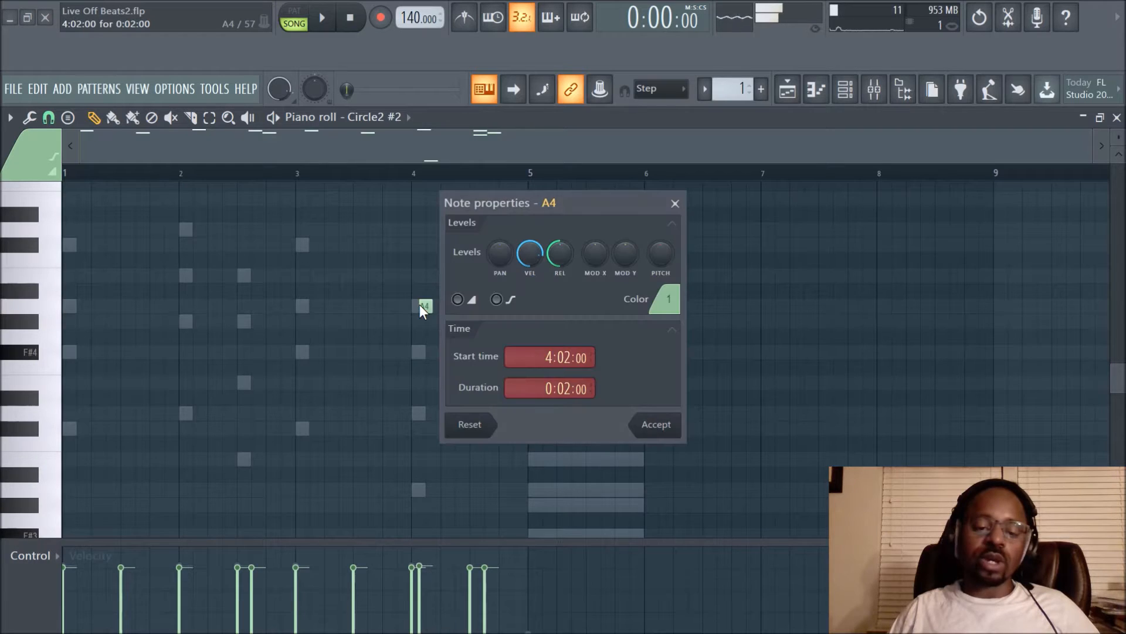
pyautogui.click(675, 203)
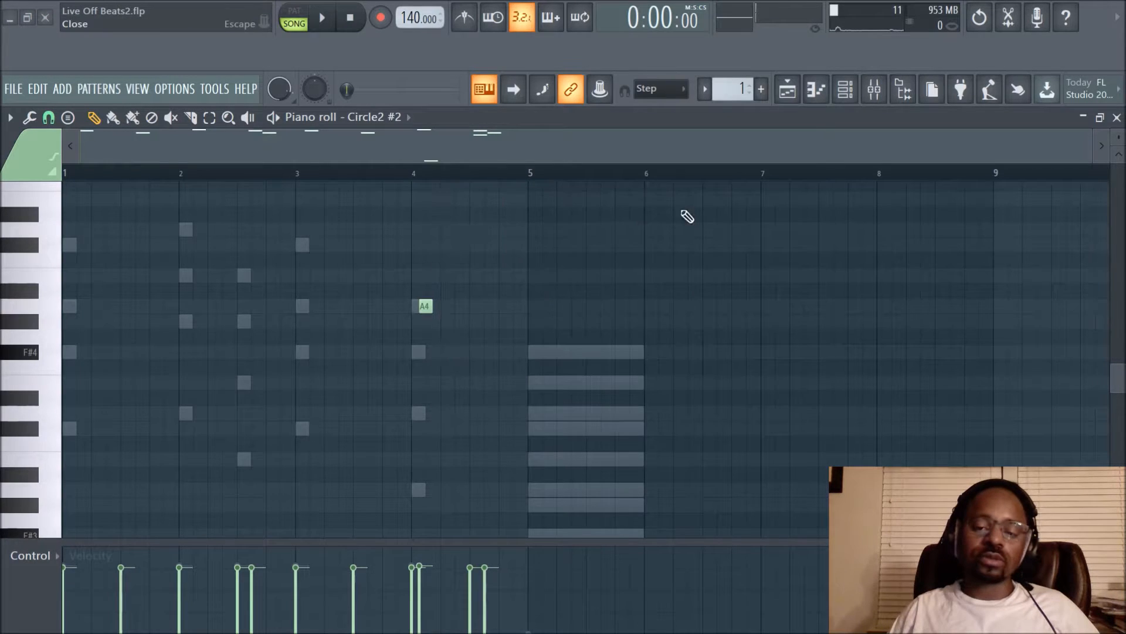
pyautogui.rightClick(427, 306)
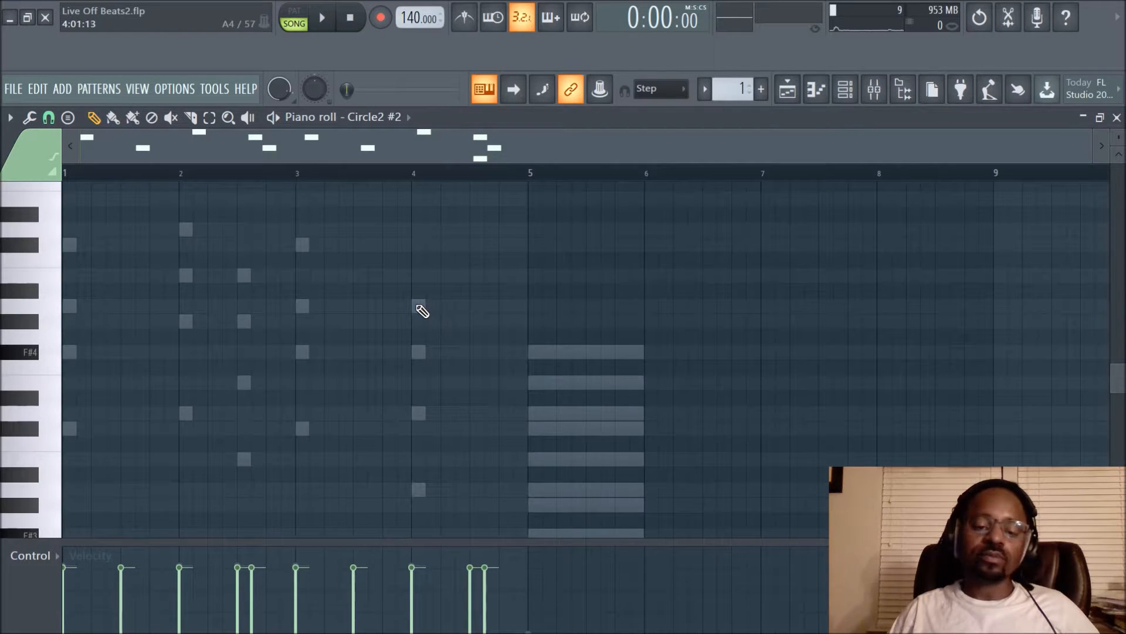
# Switch the piano roll to the Circle2 chords through the A4 ghost note at the start of bar 4
pyautogui.rightClick(417, 307)
pyautogui.rightClick(417, 306)
pyautogui.scroll(-3, 628, 300)
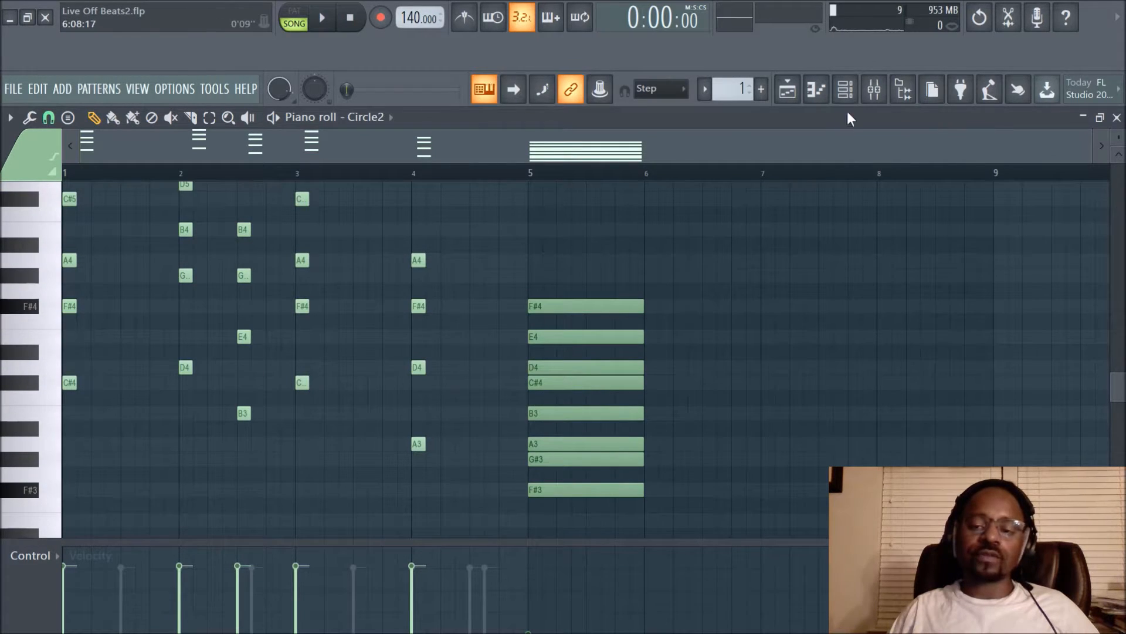
# Check the Circle2 channels in the channel rack, close it, and delete all the long scale notes in bar 5
pyautogui.click(845, 88)
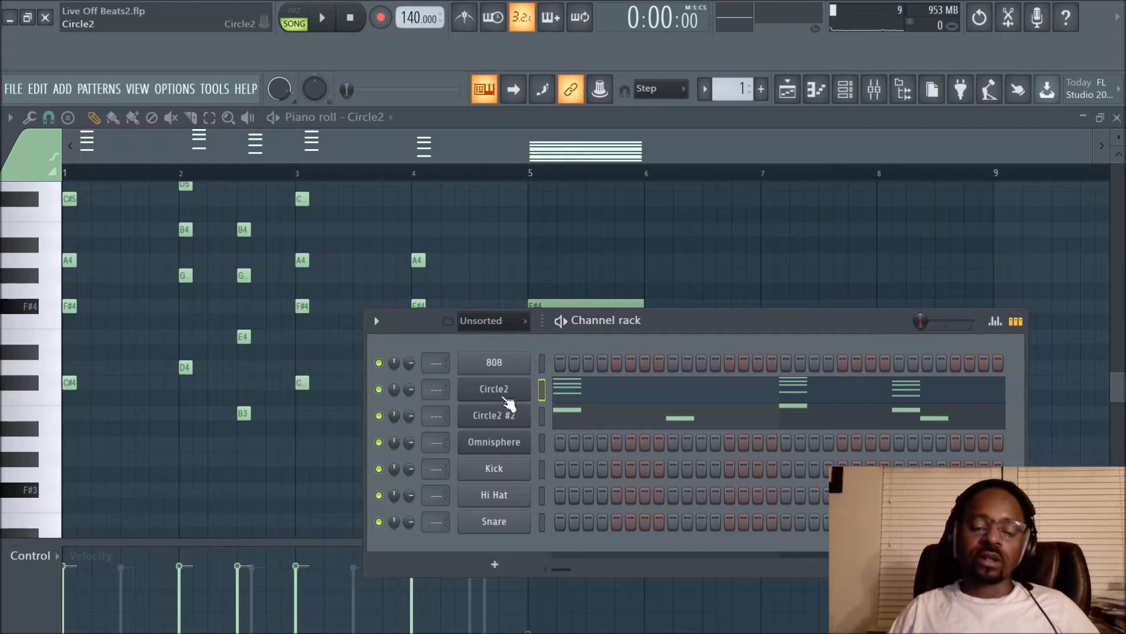
pyautogui.press('F6')
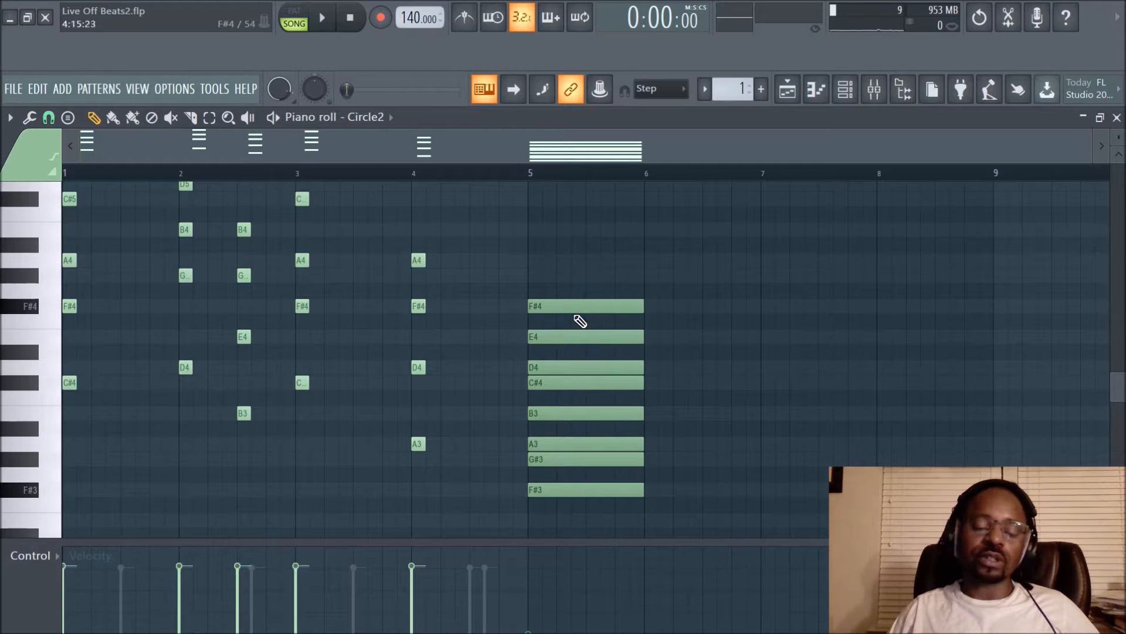
pyautogui.moveTo(576, 304); pyautogui.dragTo(587, 492)
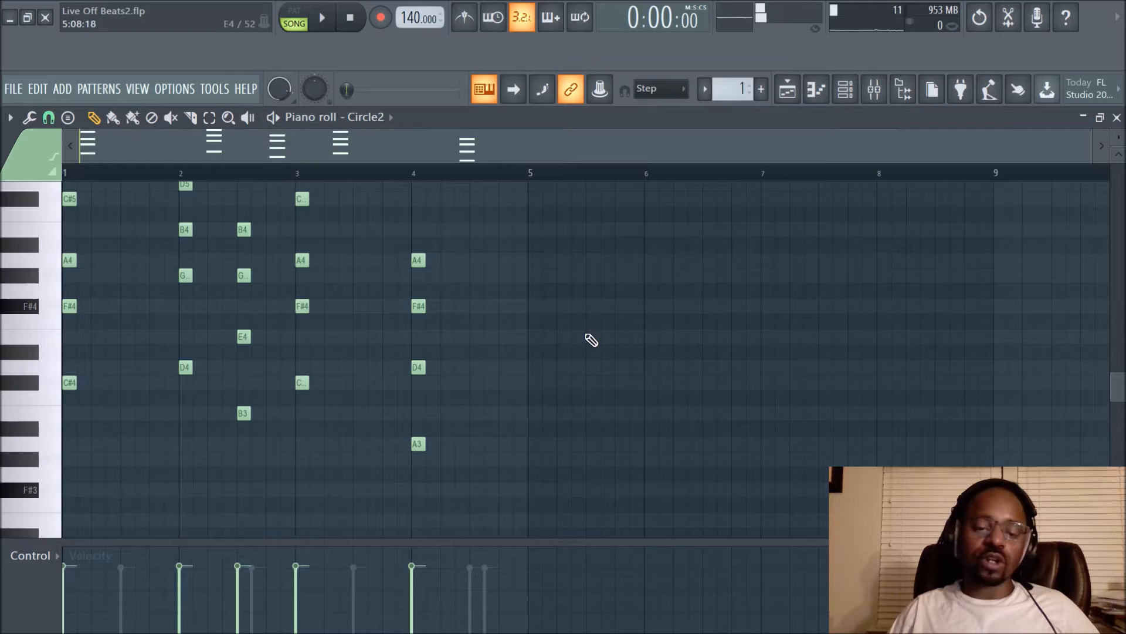
# Draw an F#4 note at the start of bar 5 in Circle2 and extend it to one full bar
pyautogui.scroll(3, 543, 324)
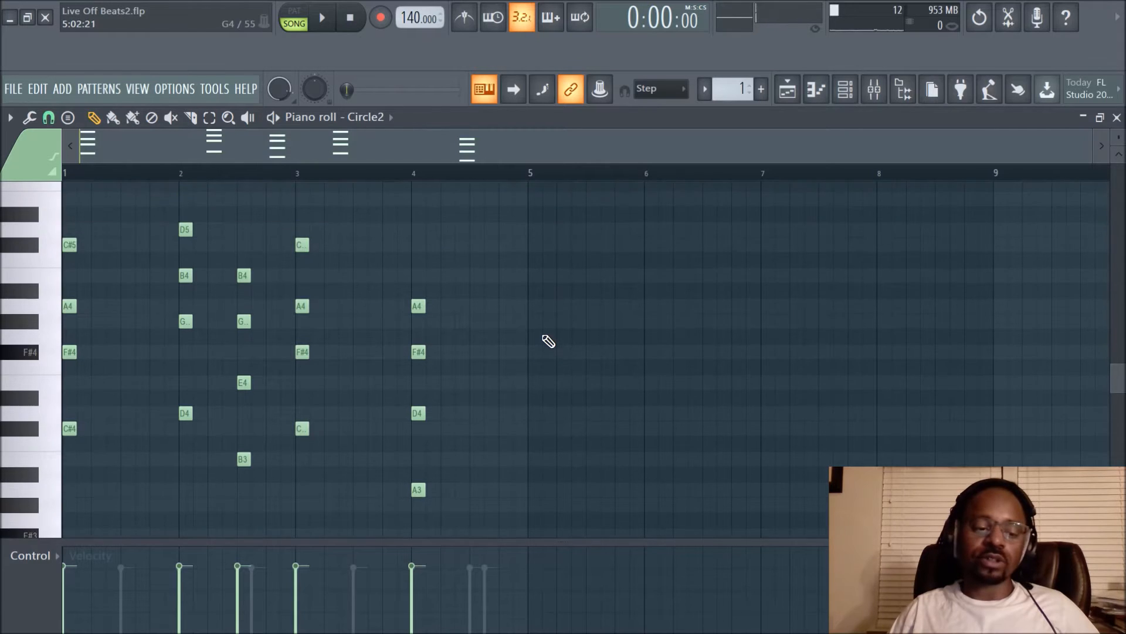
pyautogui.click(536, 444)
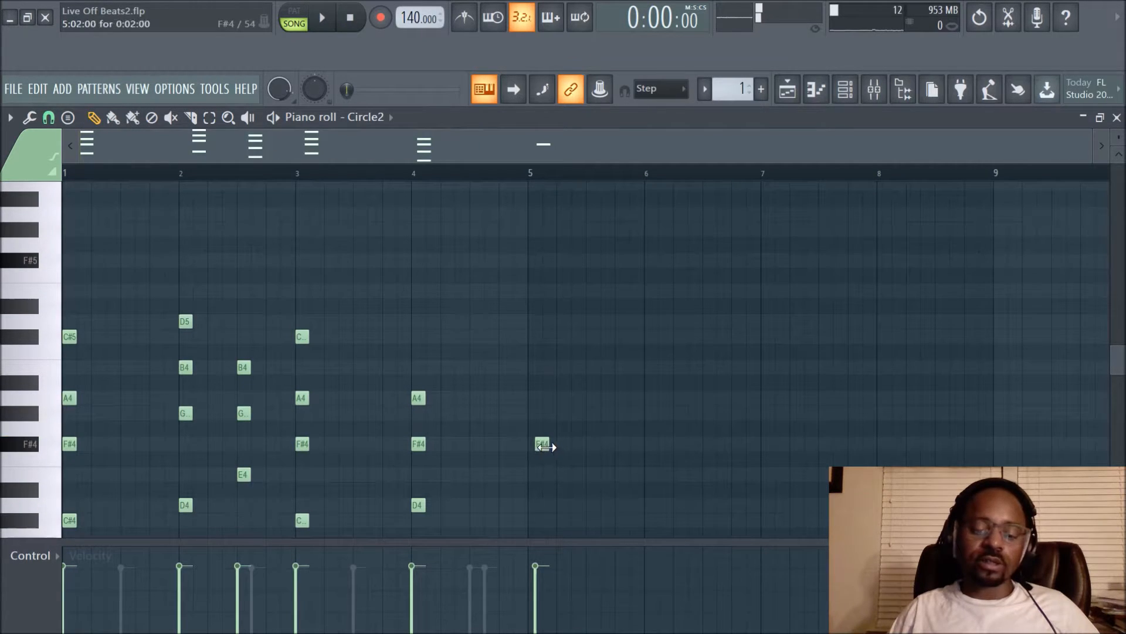
pyautogui.moveTo(542, 447); pyautogui.dragTo(622, 456)
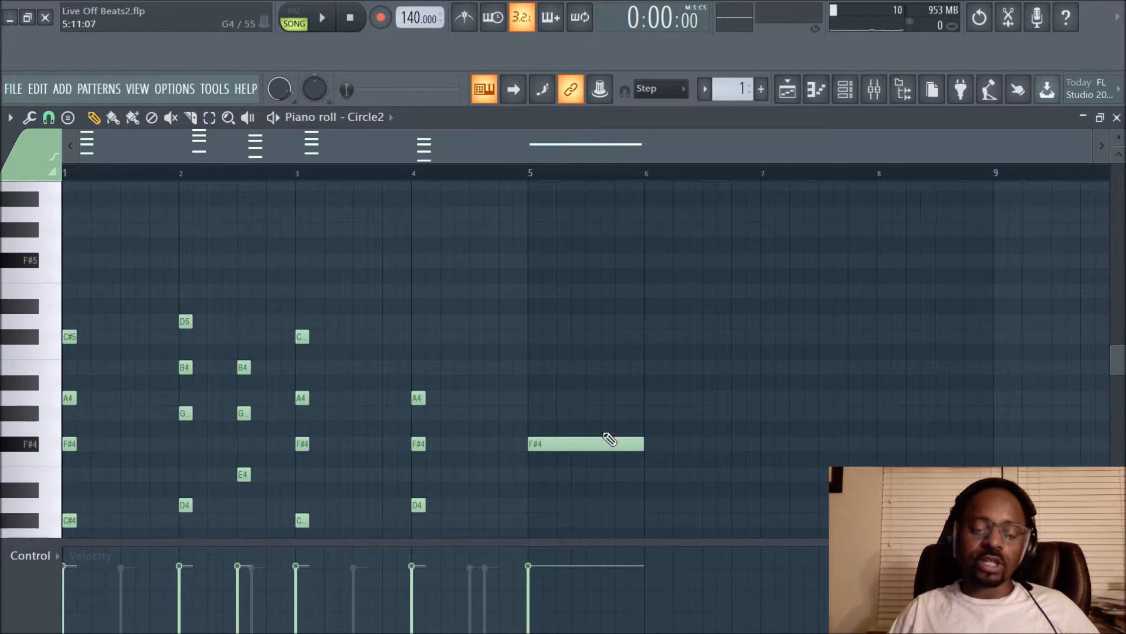
pyautogui.click(599, 448)
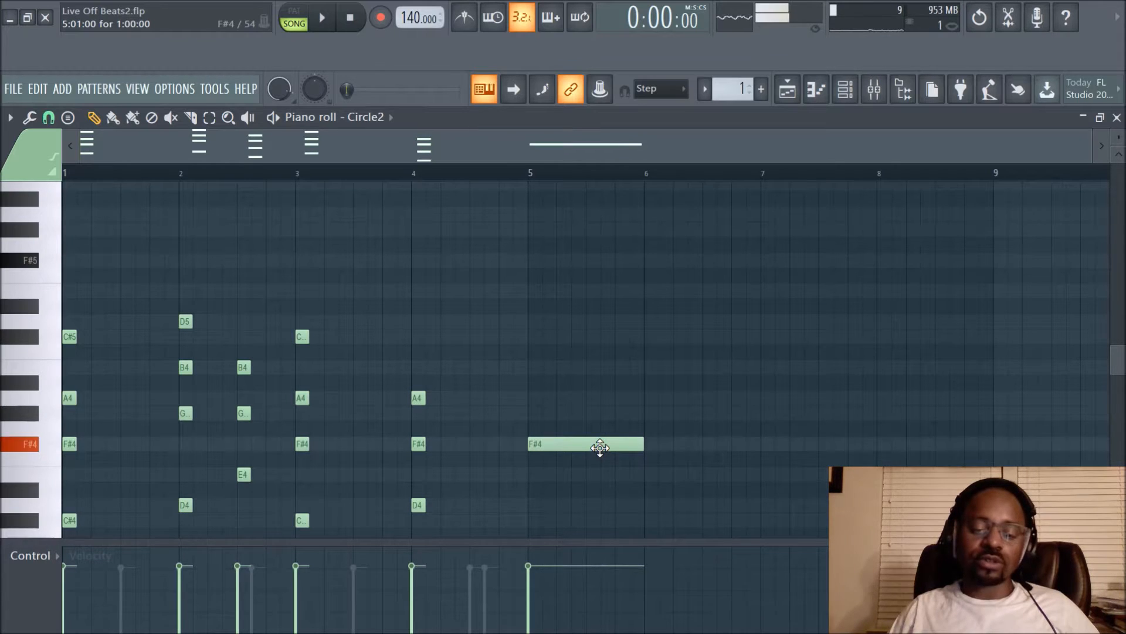
# Stack one-bar G#4, A4, B4, C#5, D5, E5 and F#5 notes above the F#4 guide note, all starting at bar 5
pyautogui.click(531, 408)
pyautogui.click(538, 400)
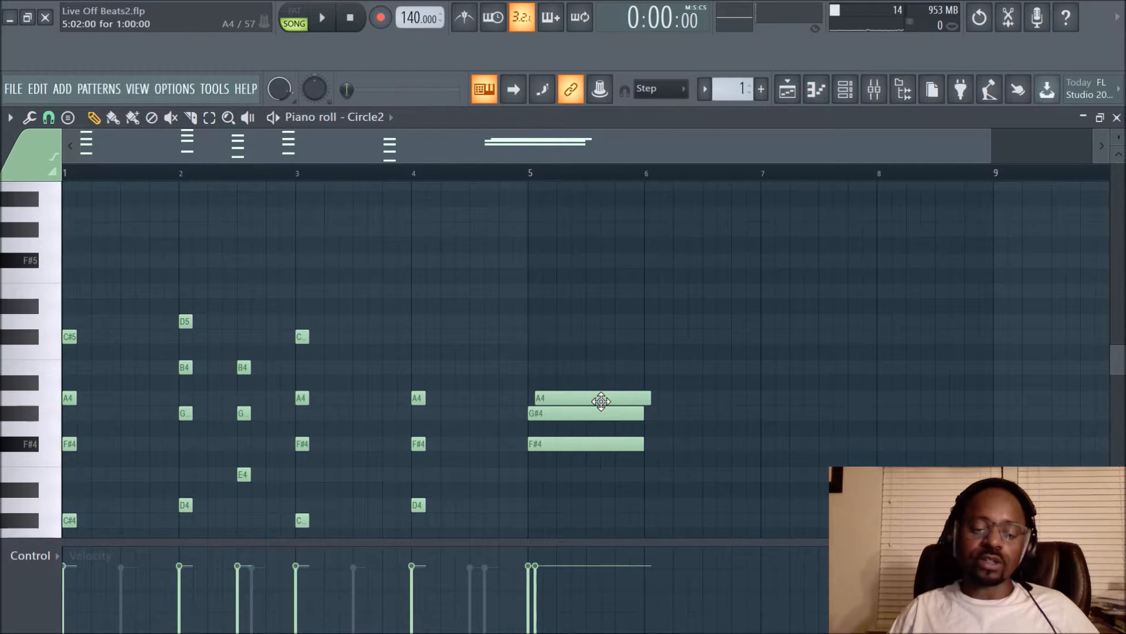
pyautogui.moveTo(599, 397); pyautogui.dragTo(593, 397)
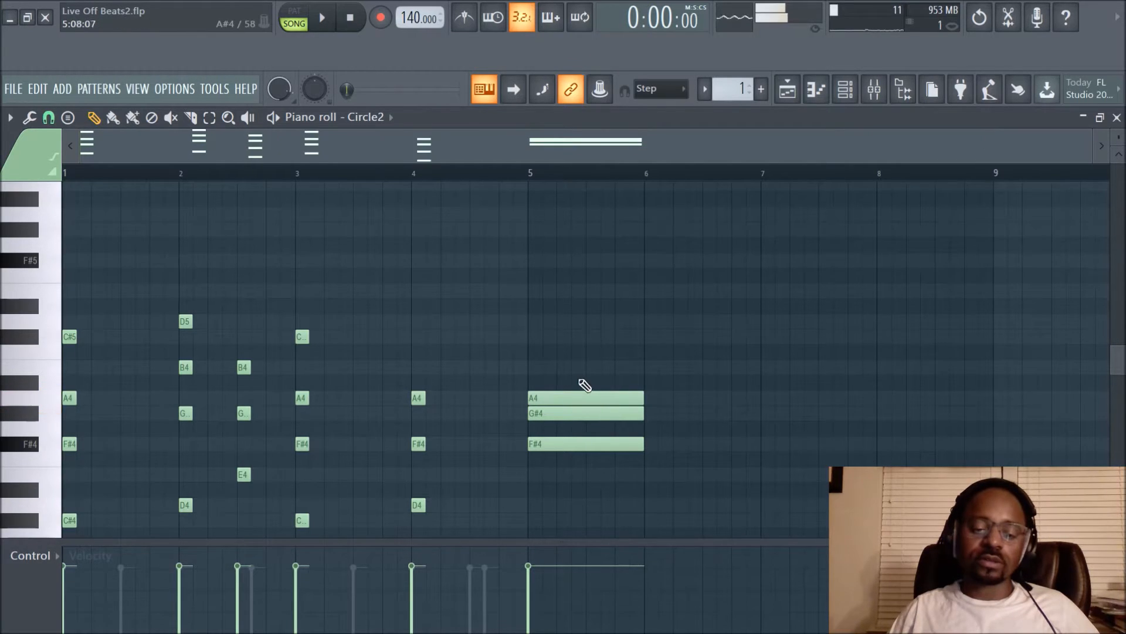
pyautogui.click(536, 368)
pyautogui.click(535, 337)
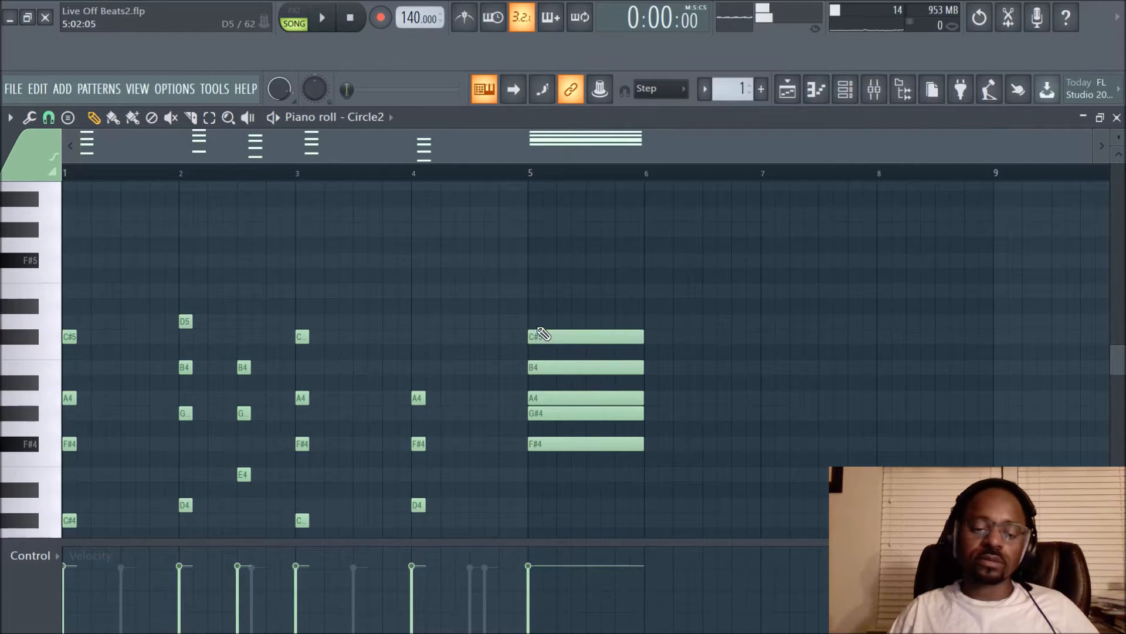
pyautogui.click(535, 322)
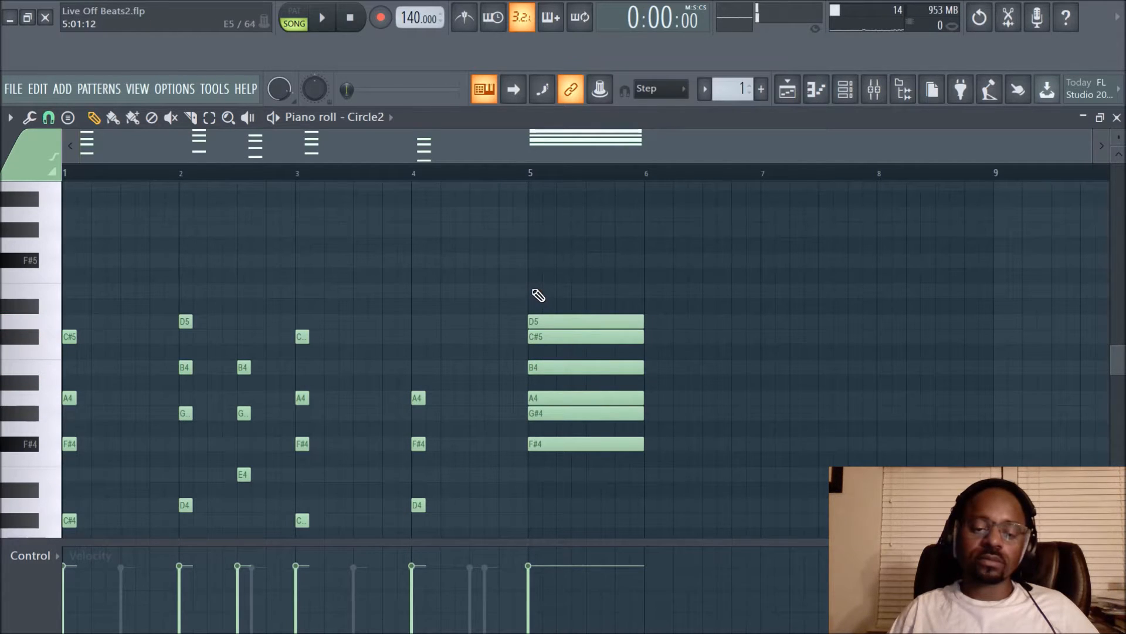
pyautogui.click(531, 291)
pyautogui.click(535, 261)
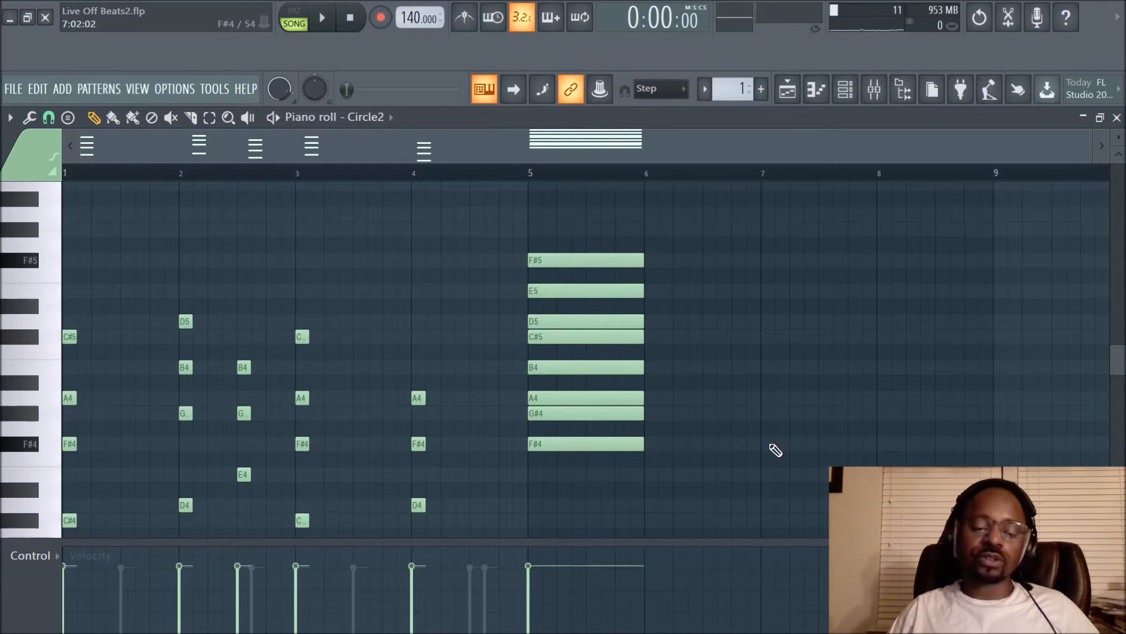
# Lower the velocity of all the long scale notes in bar 5 to the minimum and deselect them
pyautogui.moveTo(573, 208); pyautogui.dragTo(608, 499)
pyautogui.moveTo(534, 574); pyautogui.dragTo(533, 631)
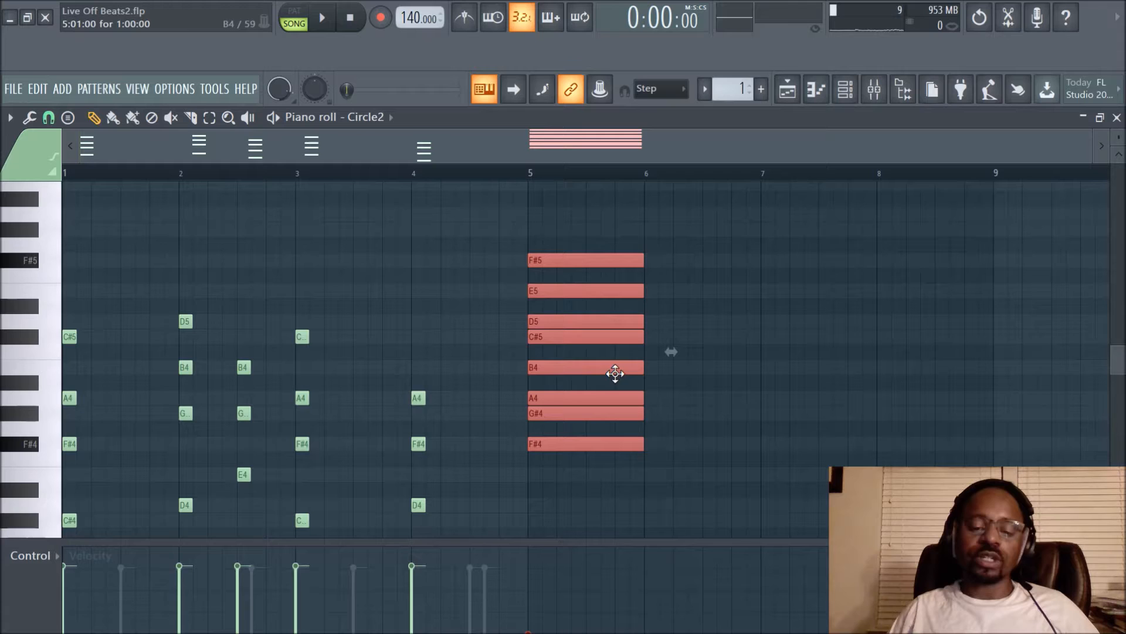
pyautogui.click(478, 243)
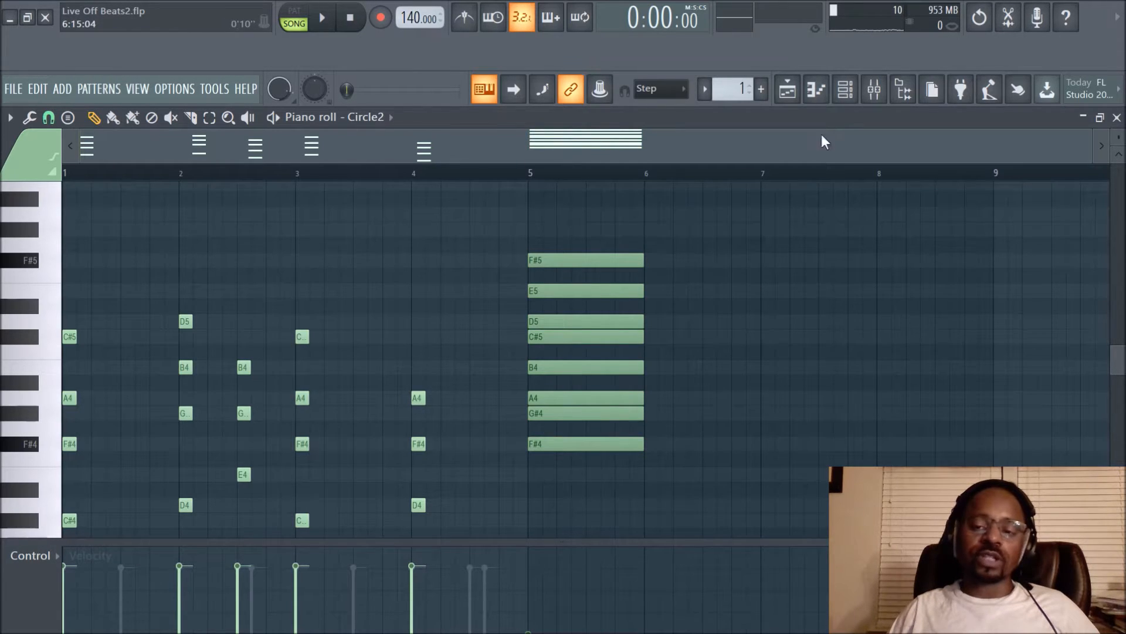
# Switch the piano roll to Circle2 #2 and check the bar 5 scale notes as ghosts
pyautogui.click(848, 93)
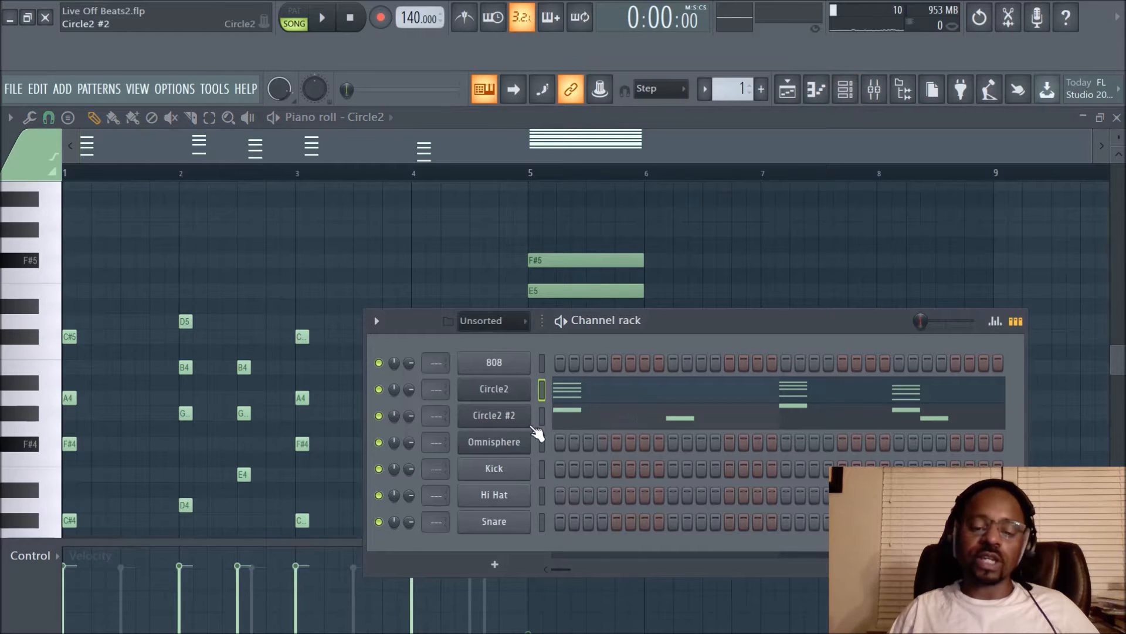
pyautogui.click(542, 416)
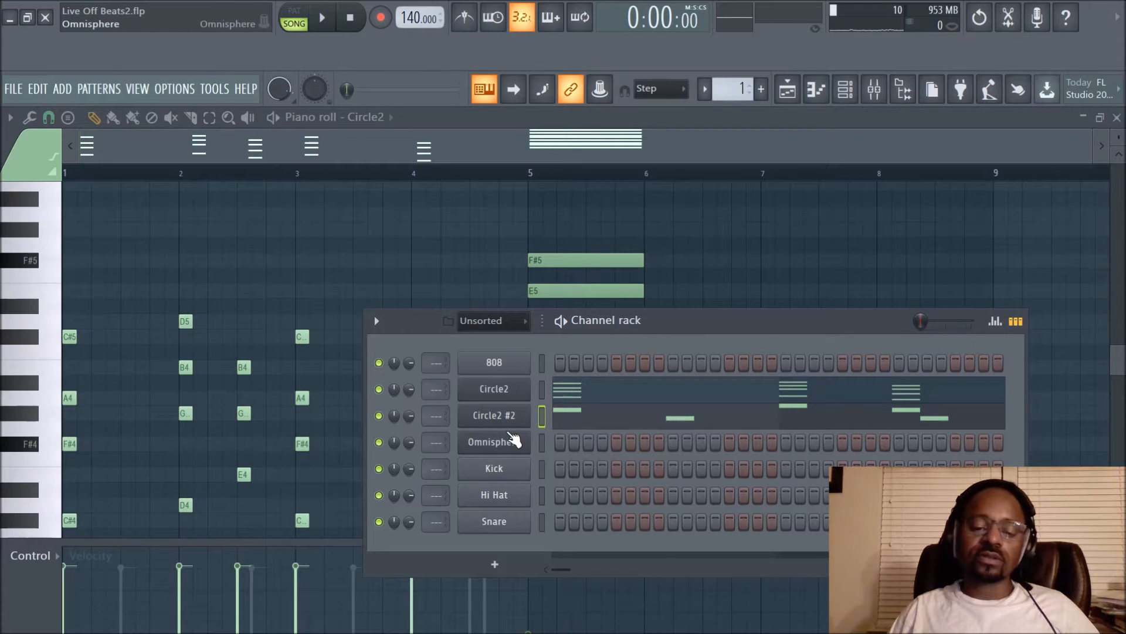
pyautogui.rightClick(518, 418)
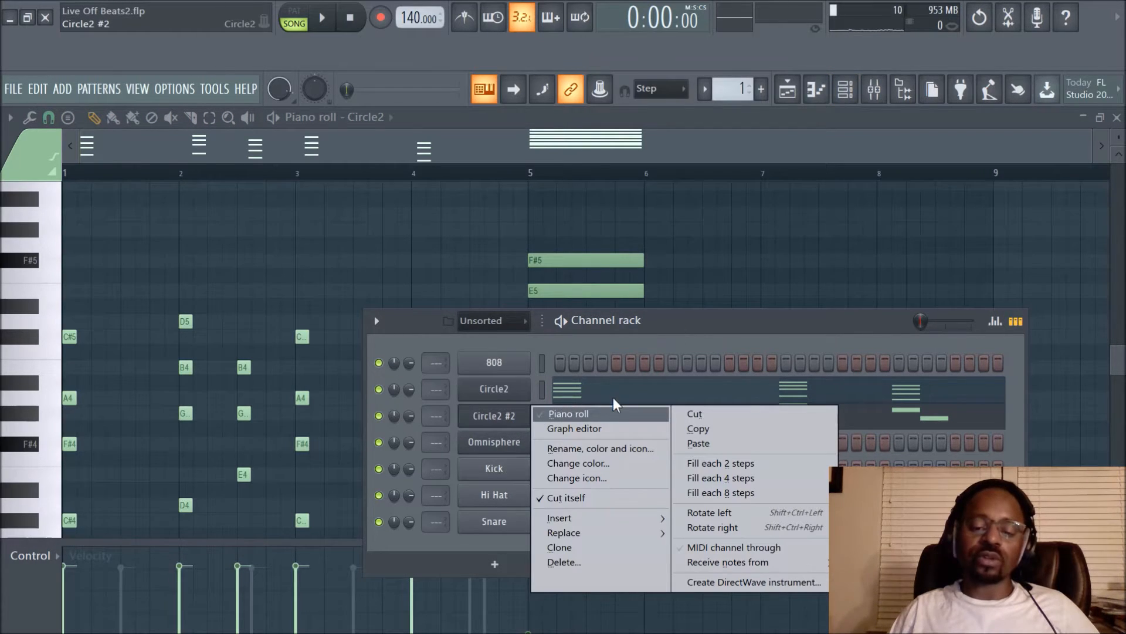
pyautogui.click(695, 322)
pyautogui.click(645, 420)
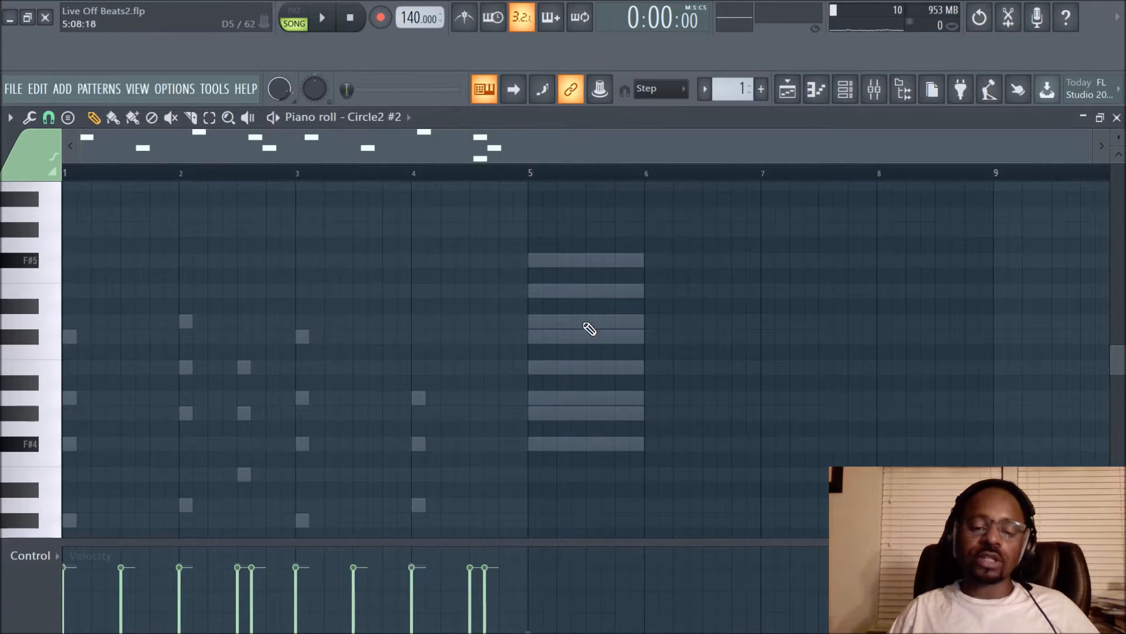
pyautogui.scroll(-3, 586, 354)
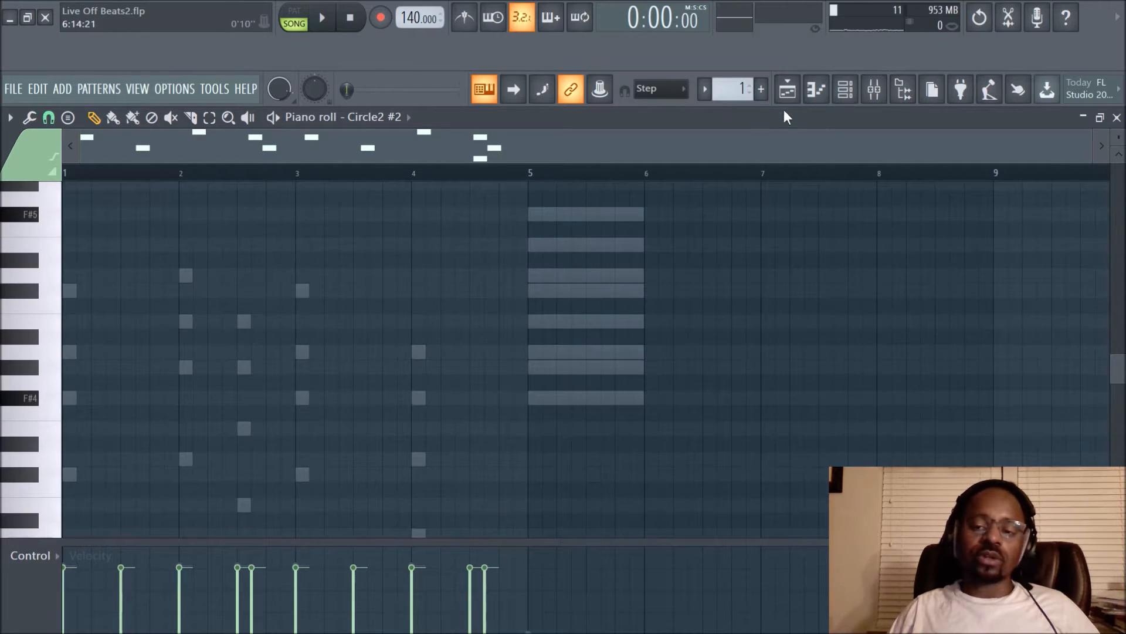
# Return to Circle2 through the A4 ghost in bar 4 and copy the bar 5 scale notes one octave down
pyautogui.doubleClick(418, 355)
pyautogui.moveTo(556, 188); pyautogui.dragTo(595, 492)
pyautogui.moveTo(558, 399); pyautogui.dragTo(559, 399)
pyautogui.hotkey('ctrl', 'Down')
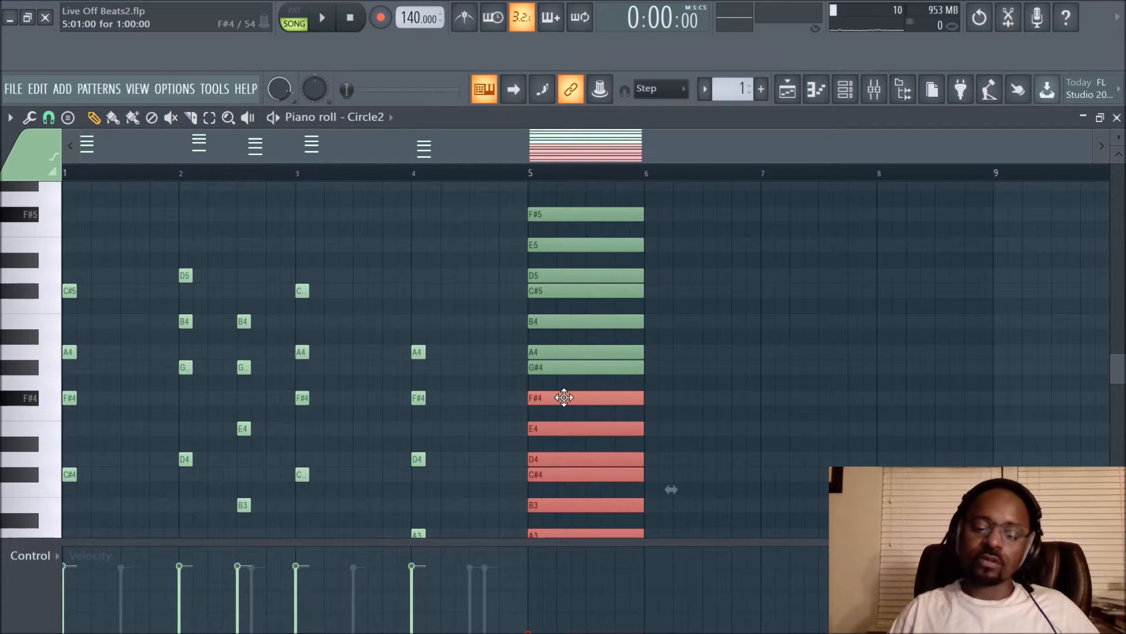
# Duplicate the lower-octave scale notes in bar 5 and raise the copy two octaves, aligned to the bar's start
pyautogui.moveTo(563, 398)
pyautogui.mouseDown()
pyautogui.moveTo(599, 389)
pyautogui.moveTo(569, 389)
pyautogui.mouseUp()
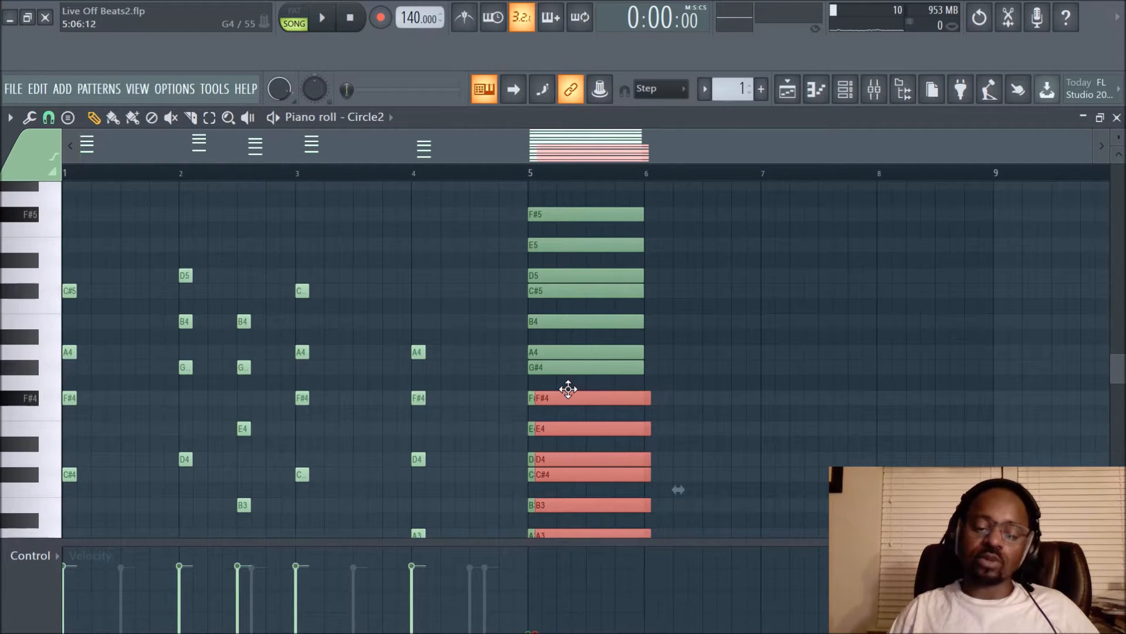
pyautogui.hotkey('ctrl', 'Up')
pyautogui.hotkey('ctrl', 'Up')
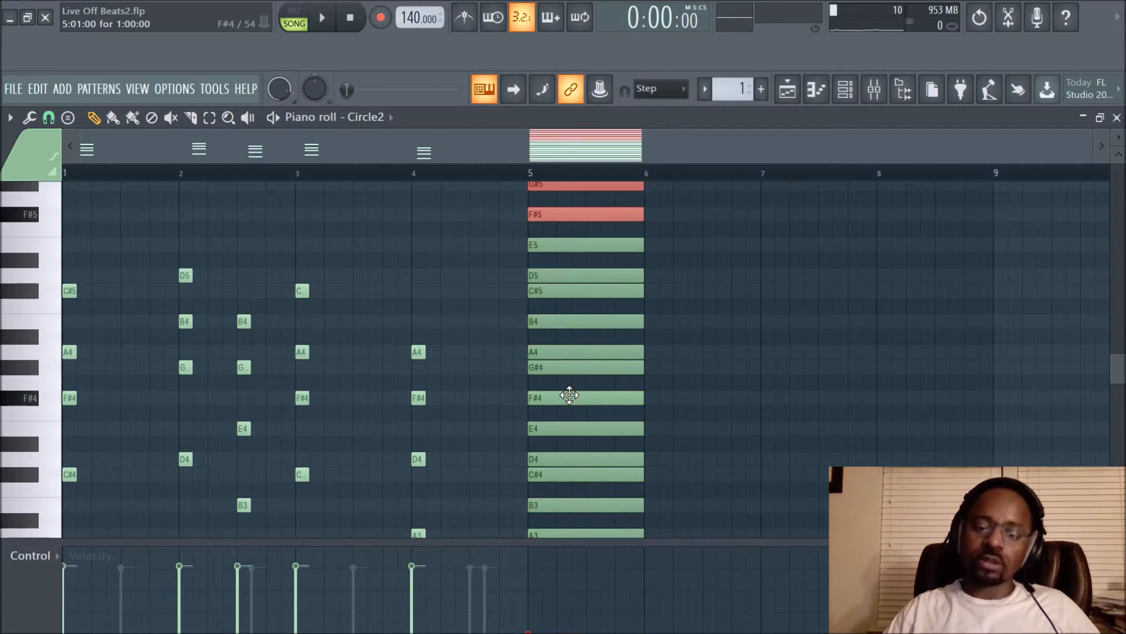
pyautogui.scroll(3, 569, 395)
pyautogui.scroll(-6, 651, 291)
pyautogui.scroll(6, 611, 310)
pyautogui.scroll(-1, 591, 258)
pyautogui.scroll(-4, 591, 259)
pyautogui.scroll(5, 591, 263)
# Switch the piano roll to Circle2 #2 and examine the bar 5 ghost scale notes across all octaves
pyautogui.click(789, 96)
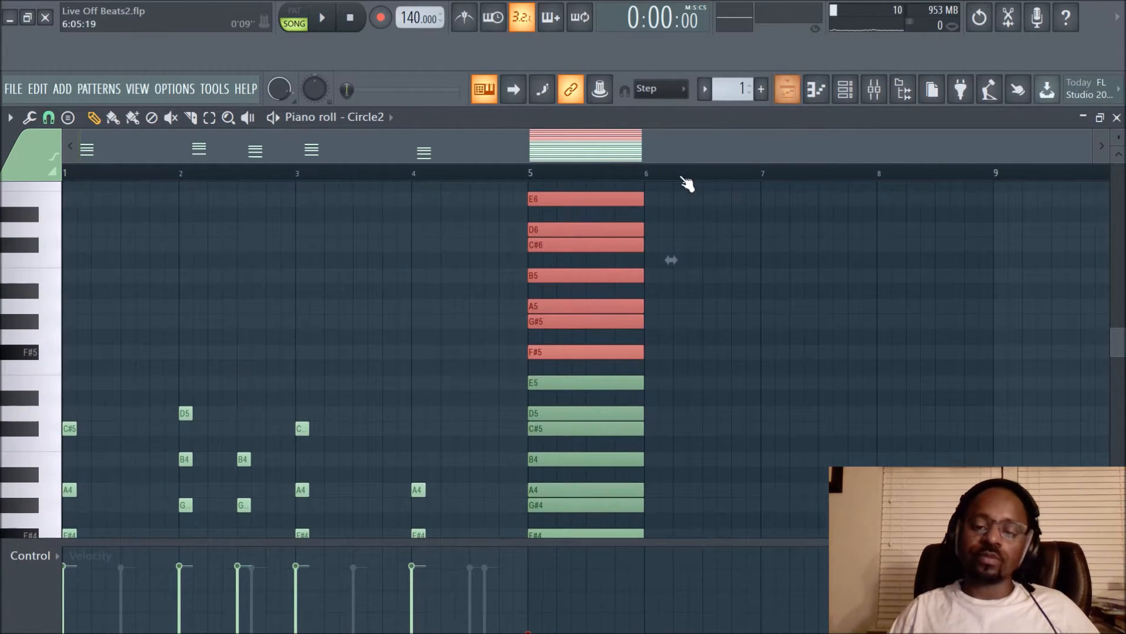
pyautogui.click(845, 90)
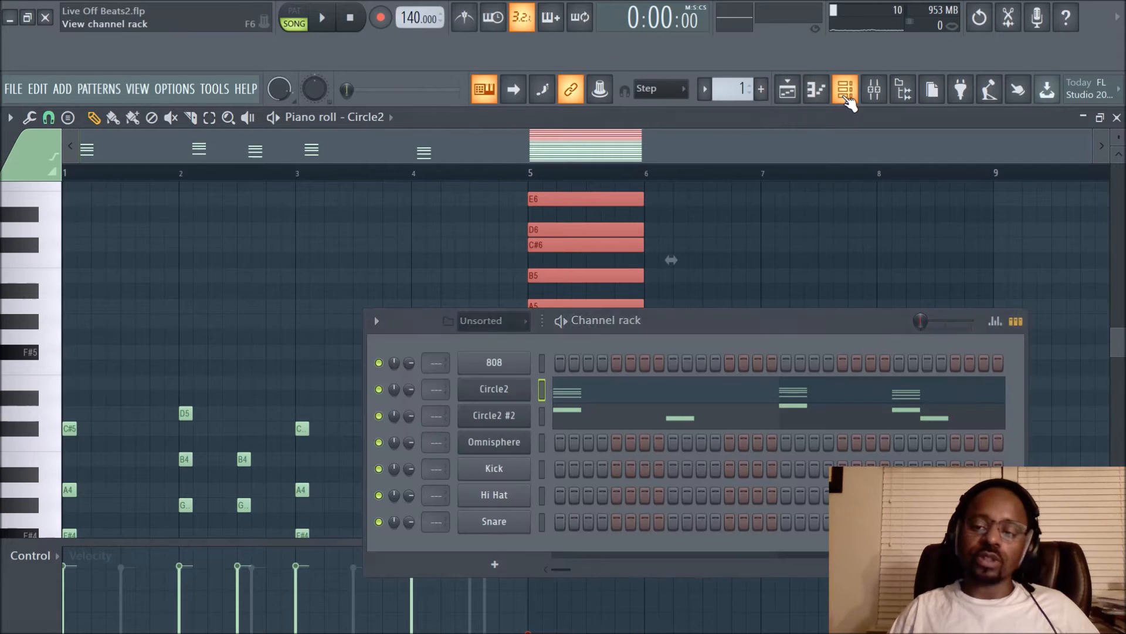
pyautogui.click(619, 421)
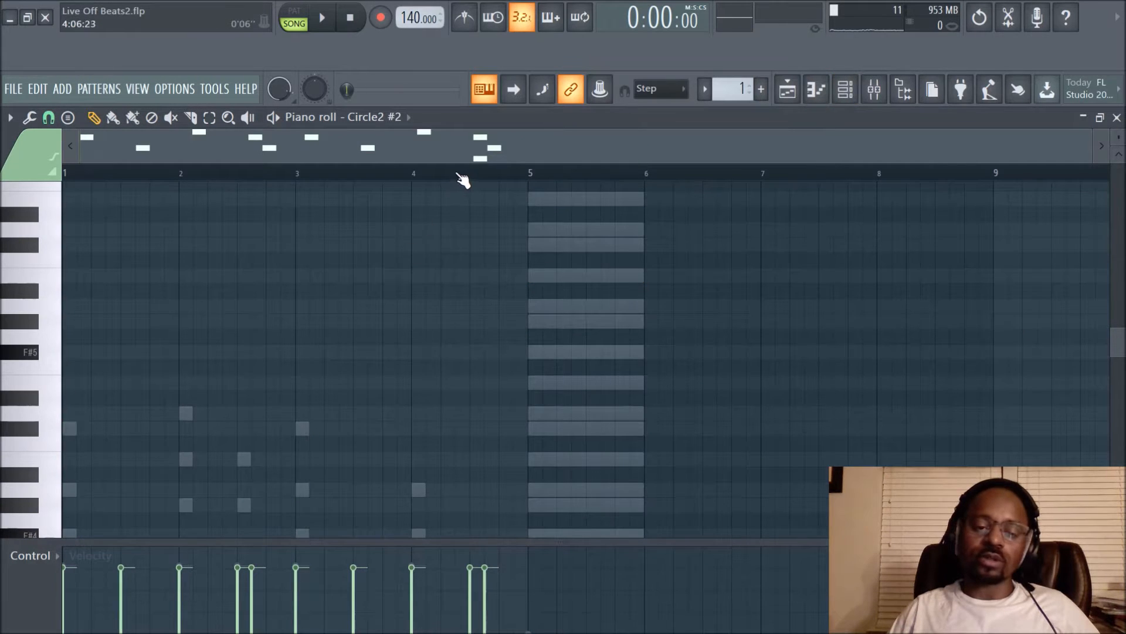
pyautogui.scroll(-3, 425, 269)
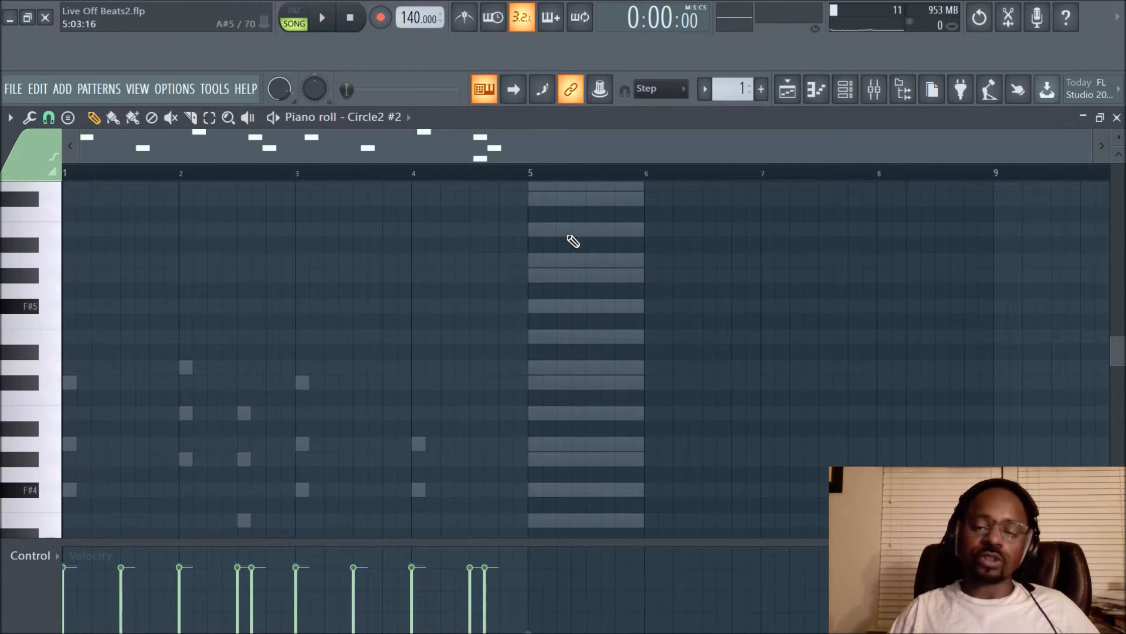
pyautogui.scroll(-9, 399, 281)
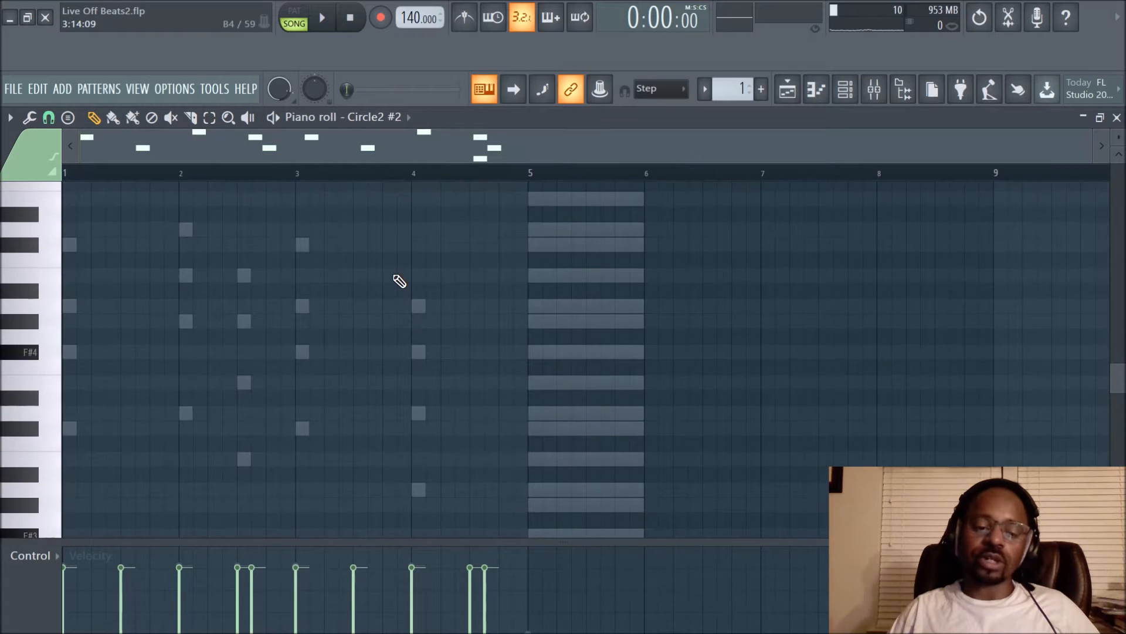
pyautogui.scroll(3, 551, 285)
pyautogui.scroll(-7, 574, 308)
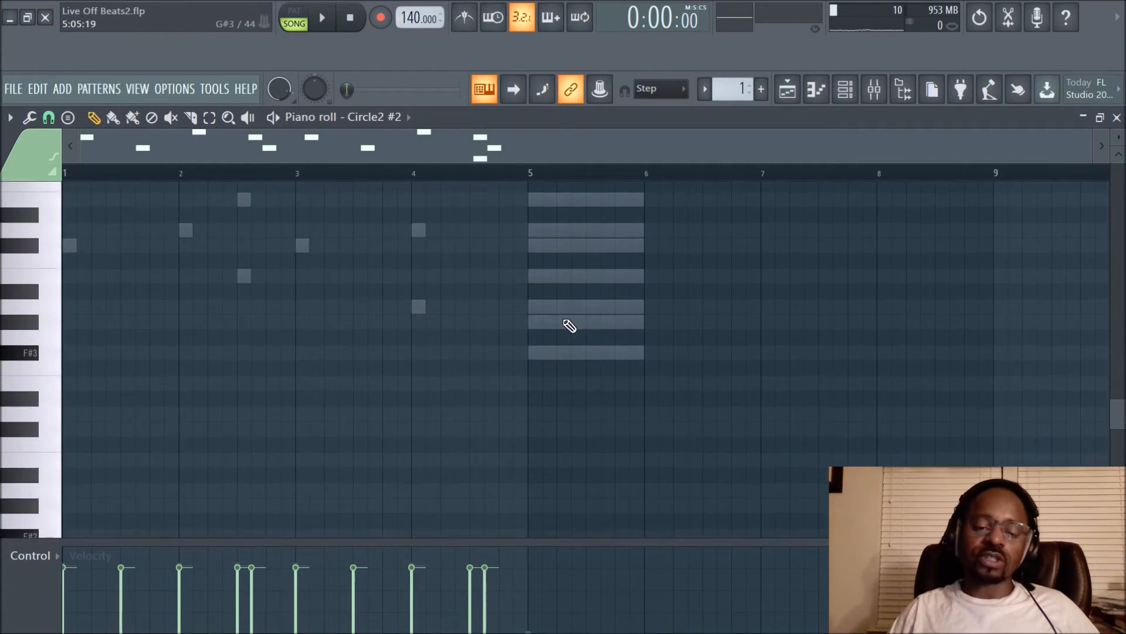
pyautogui.scroll(7, 564, 320)
pyautogui.scroll(3, 543, 264)
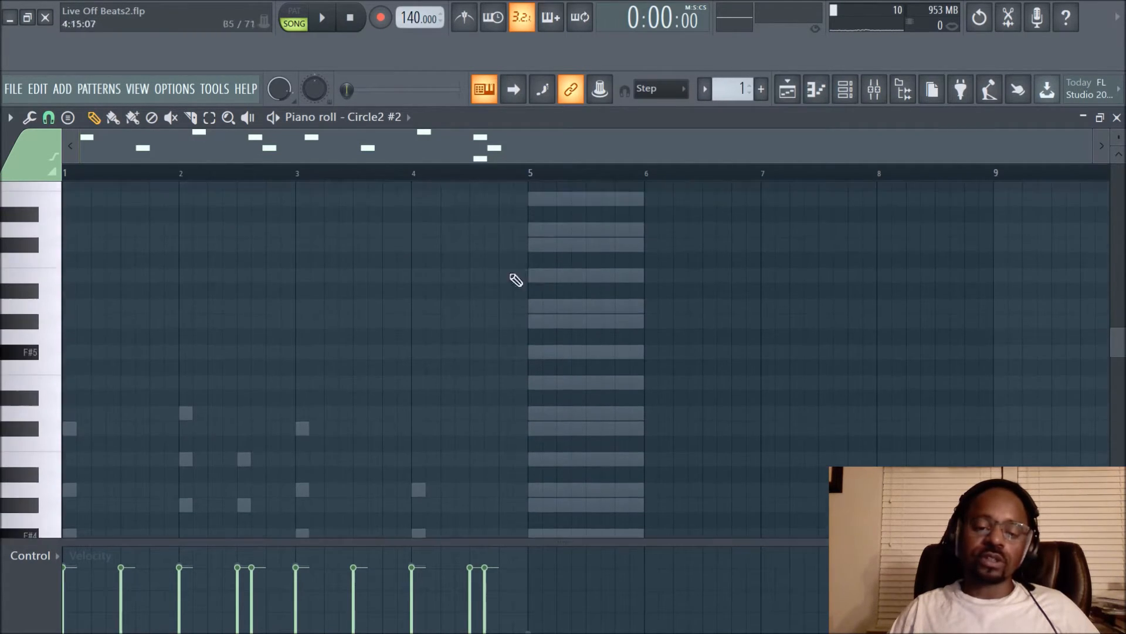
# Try one-bar C#6, B5 and A5 melody notes in bar 3 and delete them
pyautogui.click(311, 245)
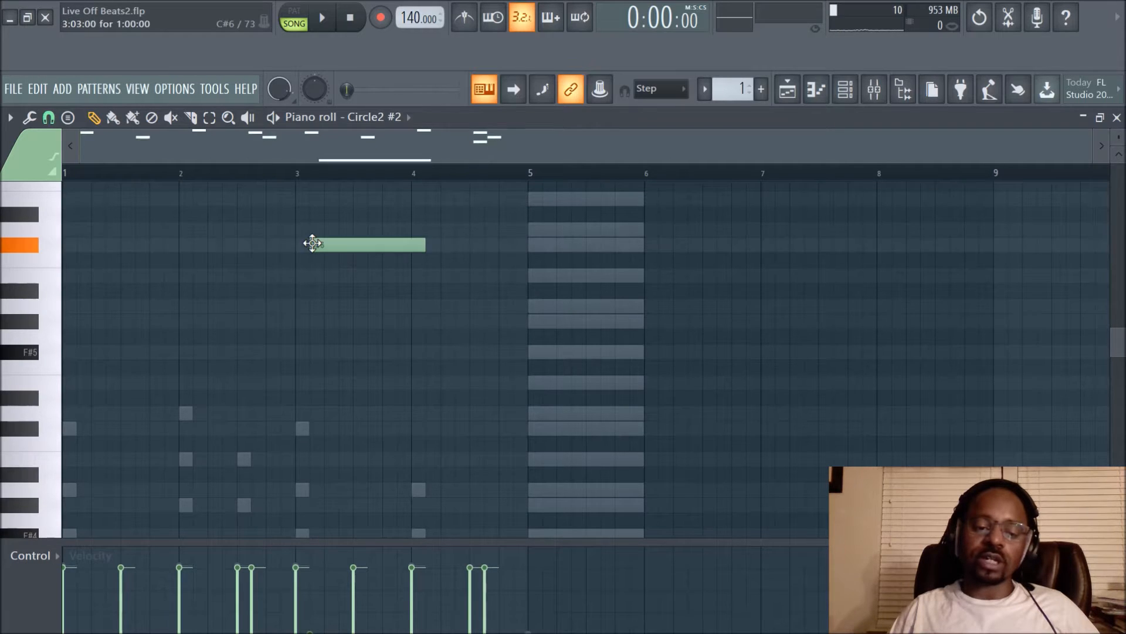
pyautogui.click(319, 275)
pyautogui.click(319, 306)
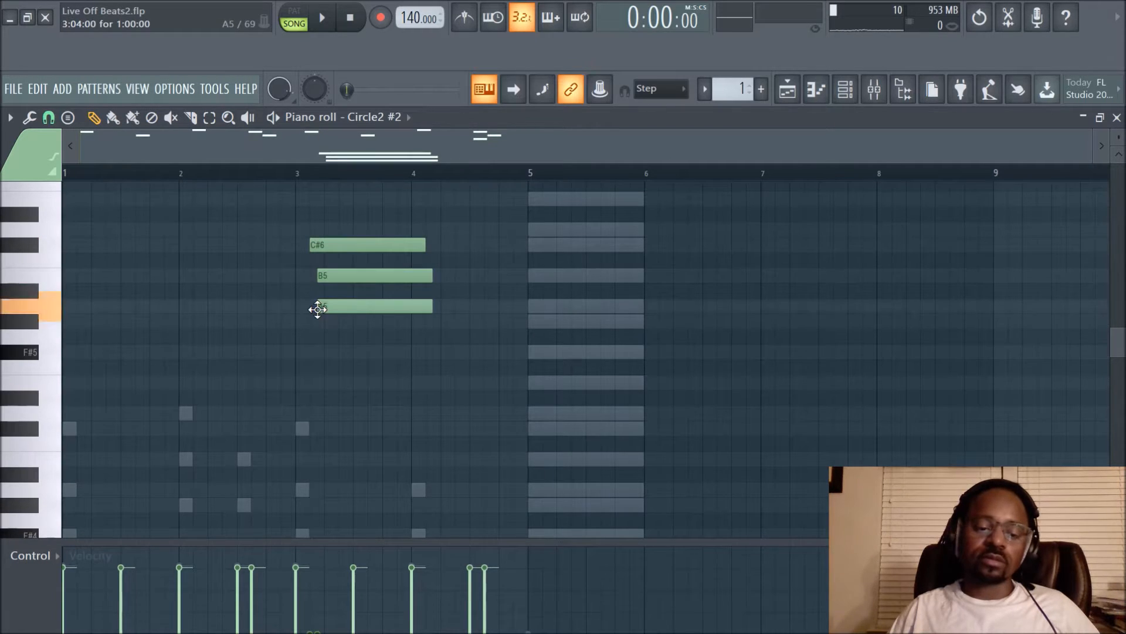
pyautogui.press('space')
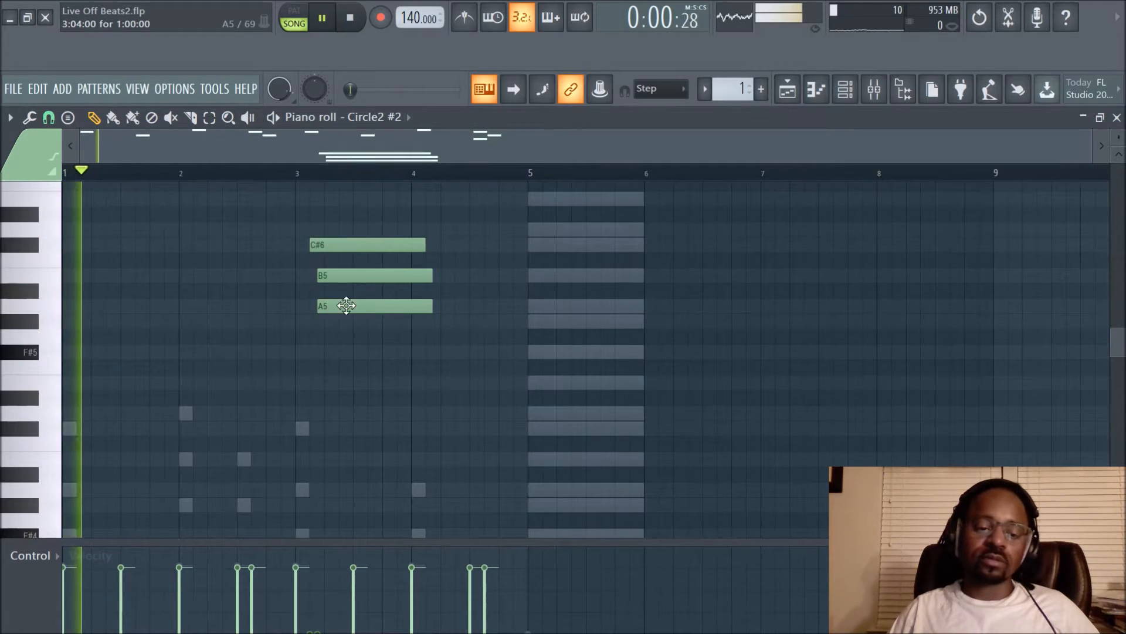
pyautogui.press('space')
pyautogui.click(374, 245)
pyautogui.moveTo(375, 245); pyautogui.dragTo(350, 243)
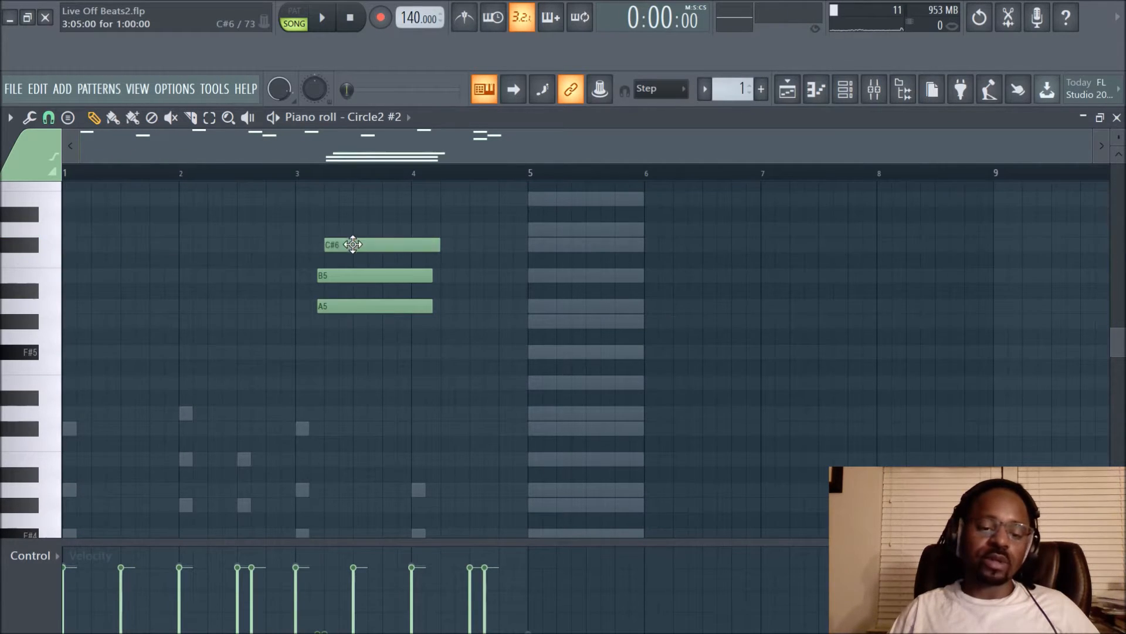
pyautogui.rightClick(352, 245)
pyautogui.rightClick(352, 276)
pyautogui.rightClick(353, 306)
# Place a one-bar D6 note in bar 3, raise its velocity, and move it to C#6 at the start of bar 1
pyautogui.click(368, 236)
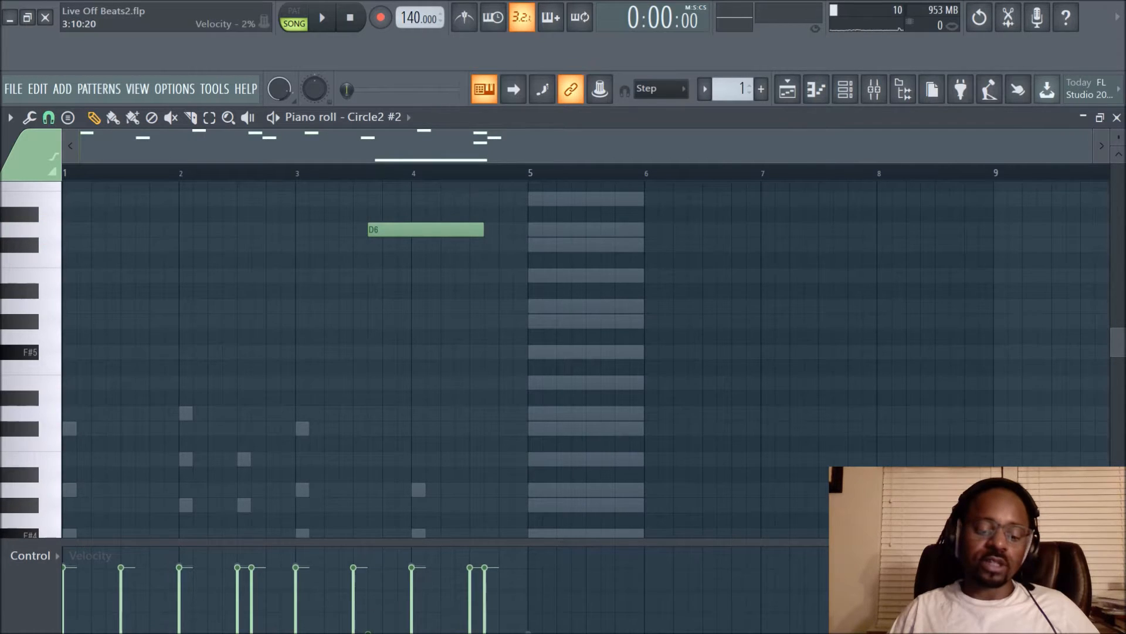
pyautogui.moveTo(371, 630); pyautogui.dragTo(372, 570)
pyautogui.click(395, 230)
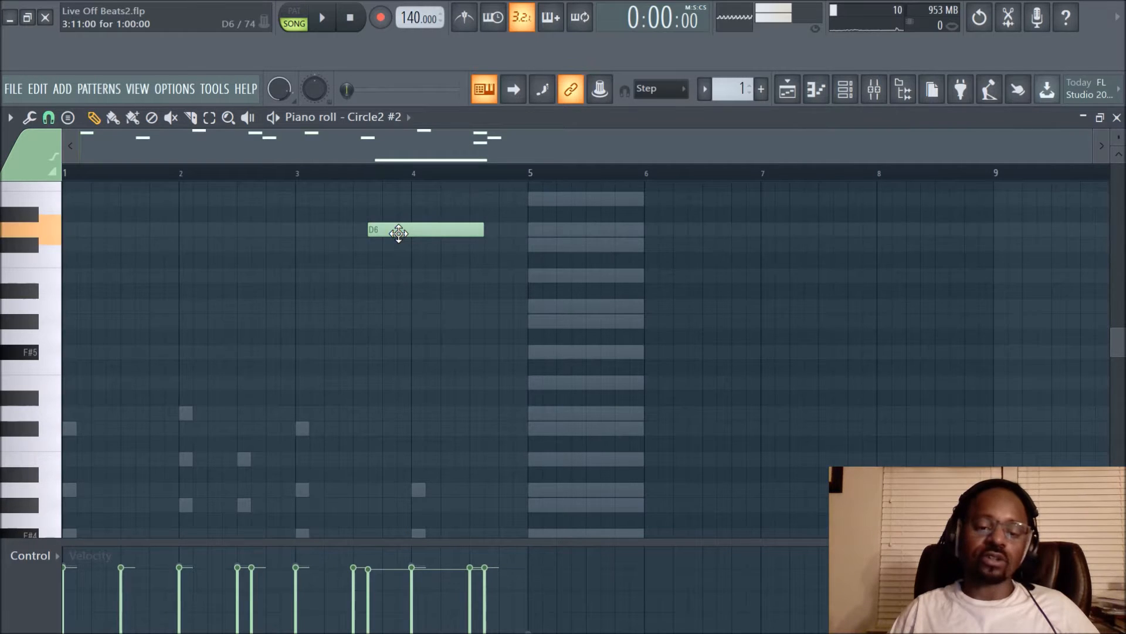
pyautogui.moveTo(402, 228); pyautogui.dragTo(122, 254)
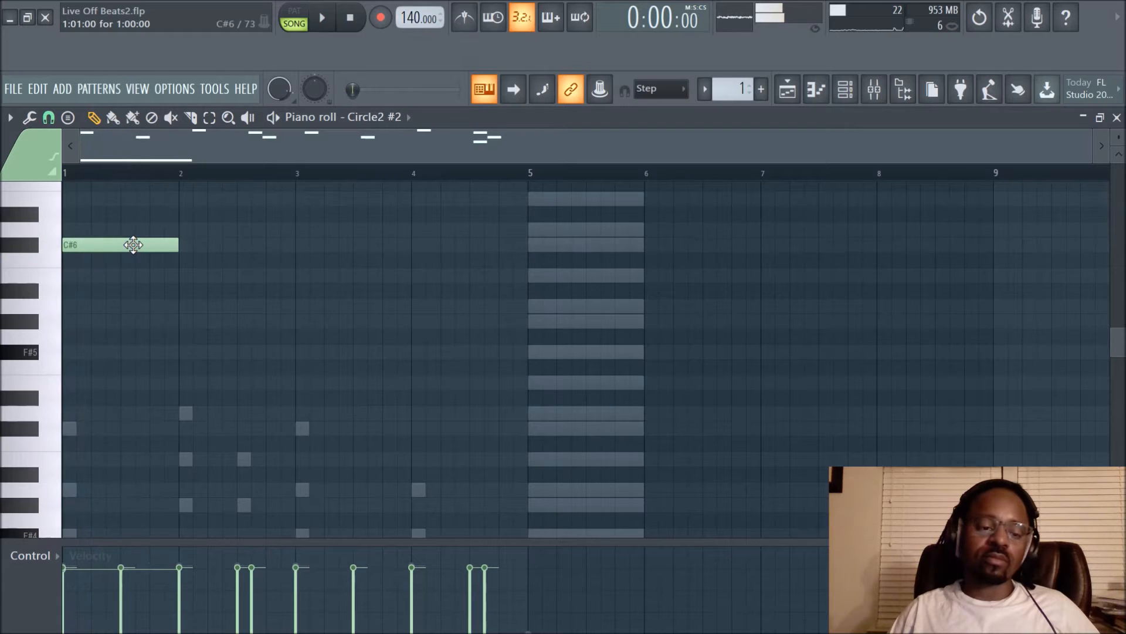
# Add a one-bar G#5 note in bar 1 and align it with the bar's start
pyautogui.scroll(-3, 151, 264)
pyautogui.click(87, 229)
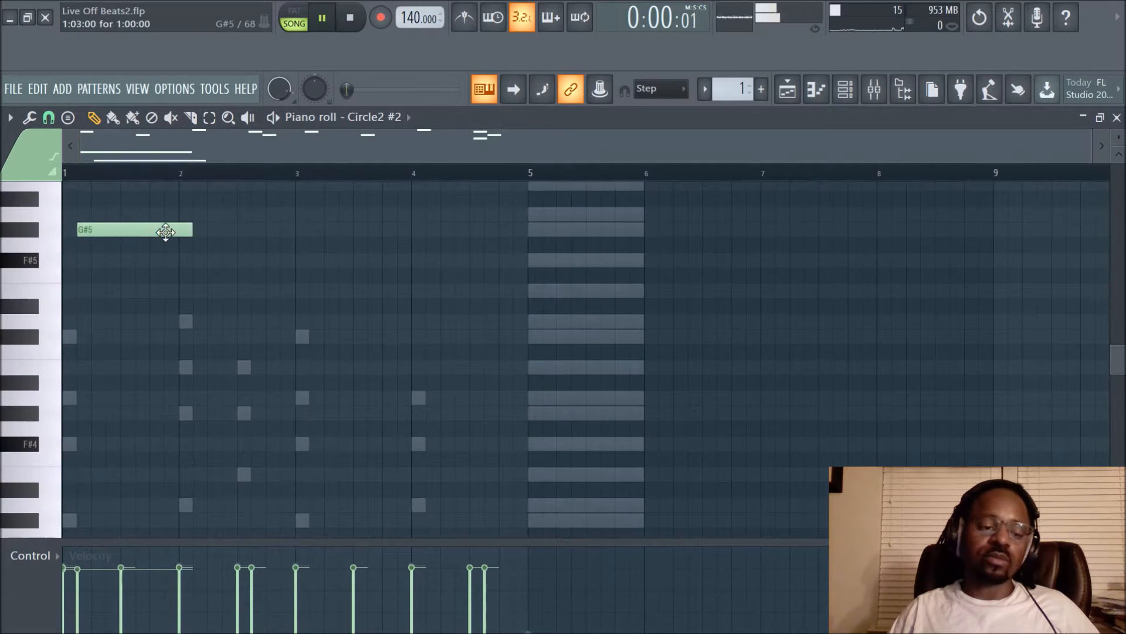
pyautogui.press('space')
pyautogui.press('space')
pyautogui.moveTo(171, 229); pyautogui.dragTo(131, 229)
# Move the C#6 note from bar 1 to A5 across bar 2 and play the melody
pyautogui.scroll(4, 202, 252)
pyautogui.moveTo(125, 290); pyautogui.dragTo(235, 354)
pyautogui.press('space')
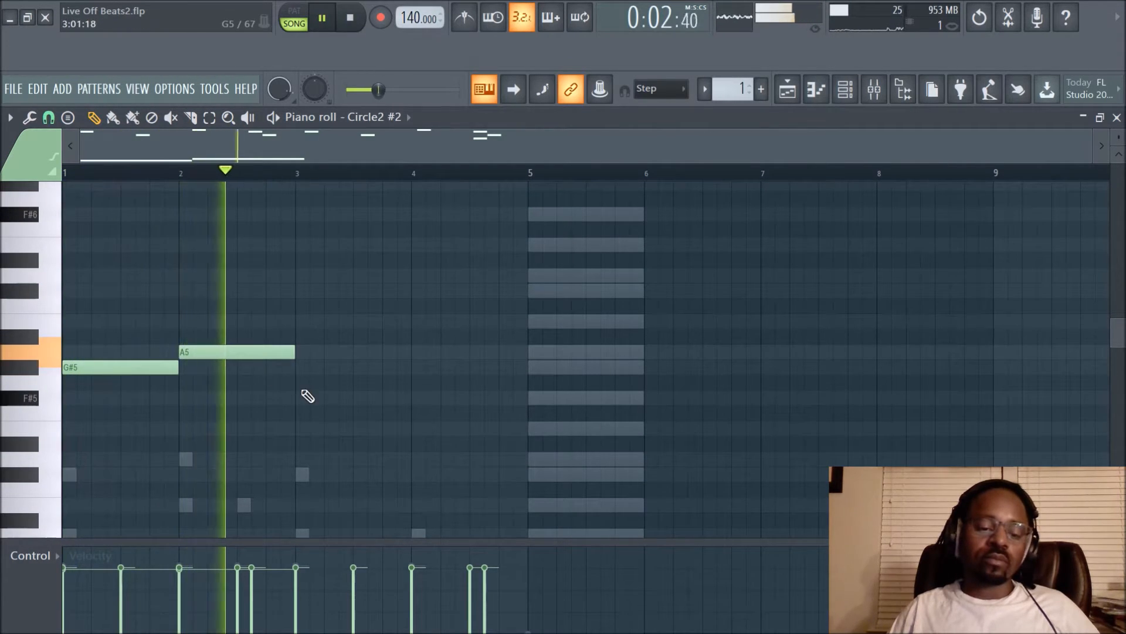
# Add a one-bar G#5 note in bar 3 and a one-bar F#5 note in bar 4 during playback
pyautogui.click(303, 368)
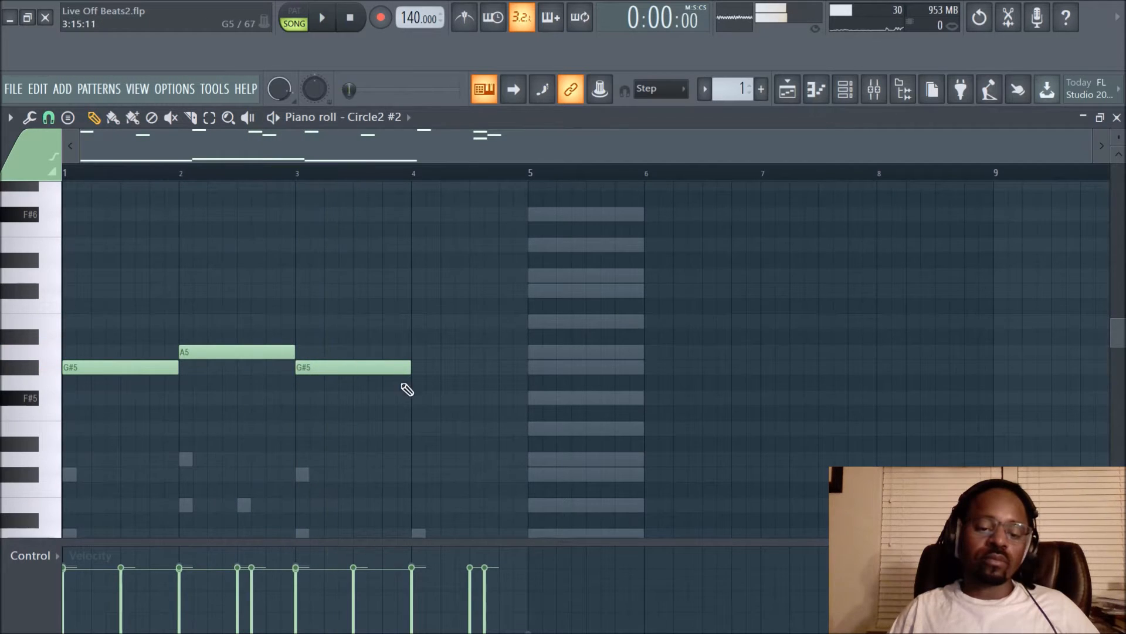
pyautogui.click(415, 399)
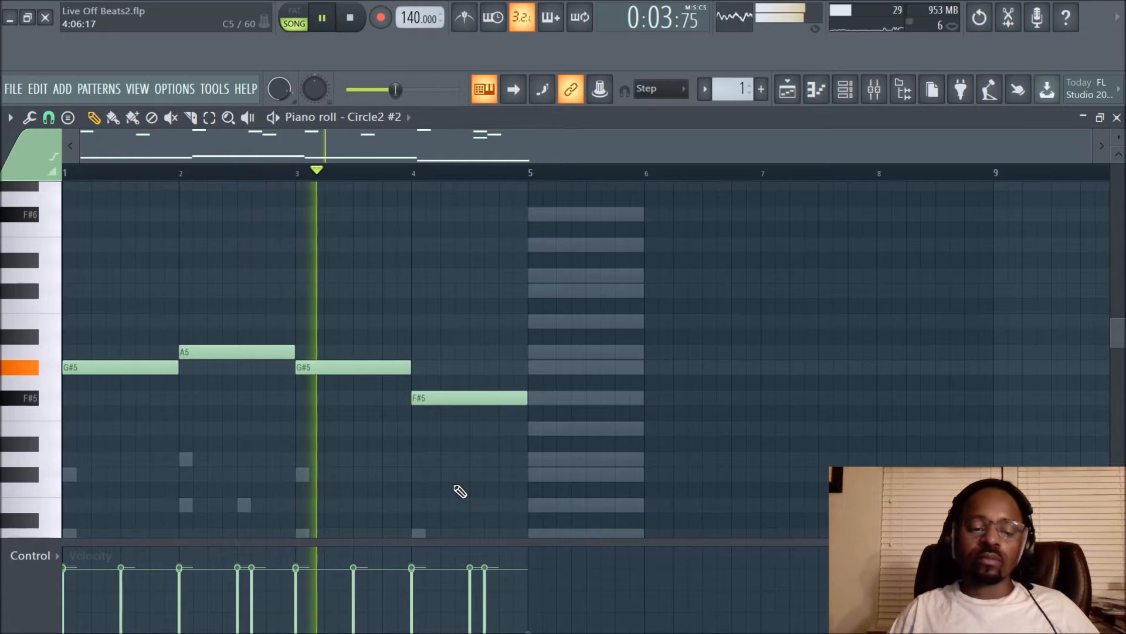
pyautogui.scroll(-1, 588, 414)
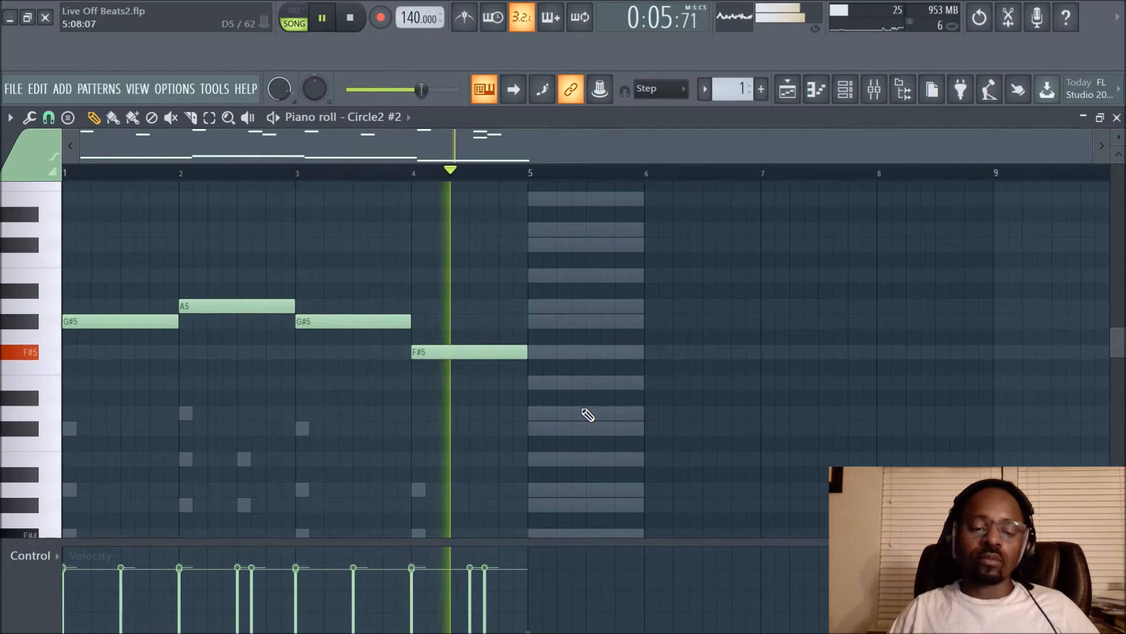
pyautogui.press('space')
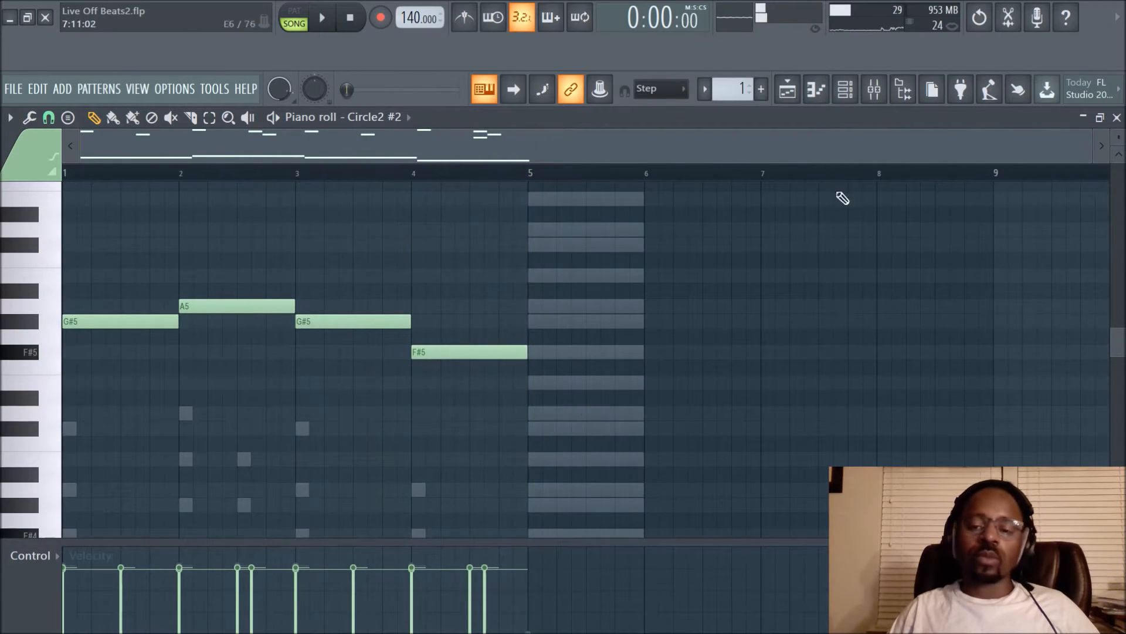
# Examine the Circle2 #2 melody against the ghosted chord and scale notes across the octaves
pyautogui.scroll(-3, 305, 349)
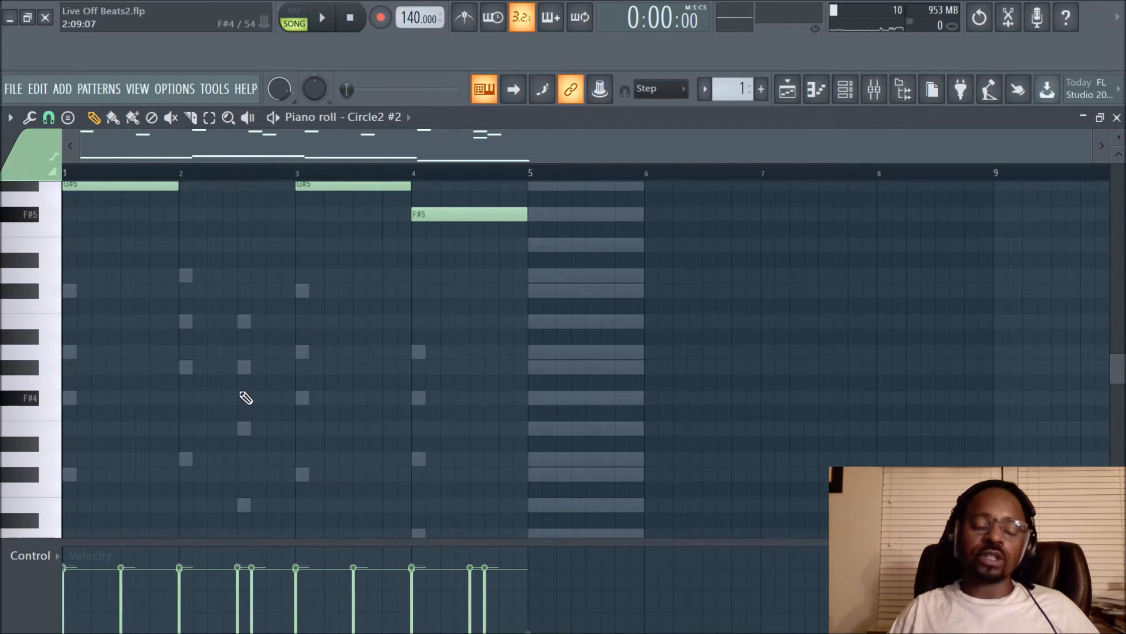
pyautogui.scroll(8, 245, 398)
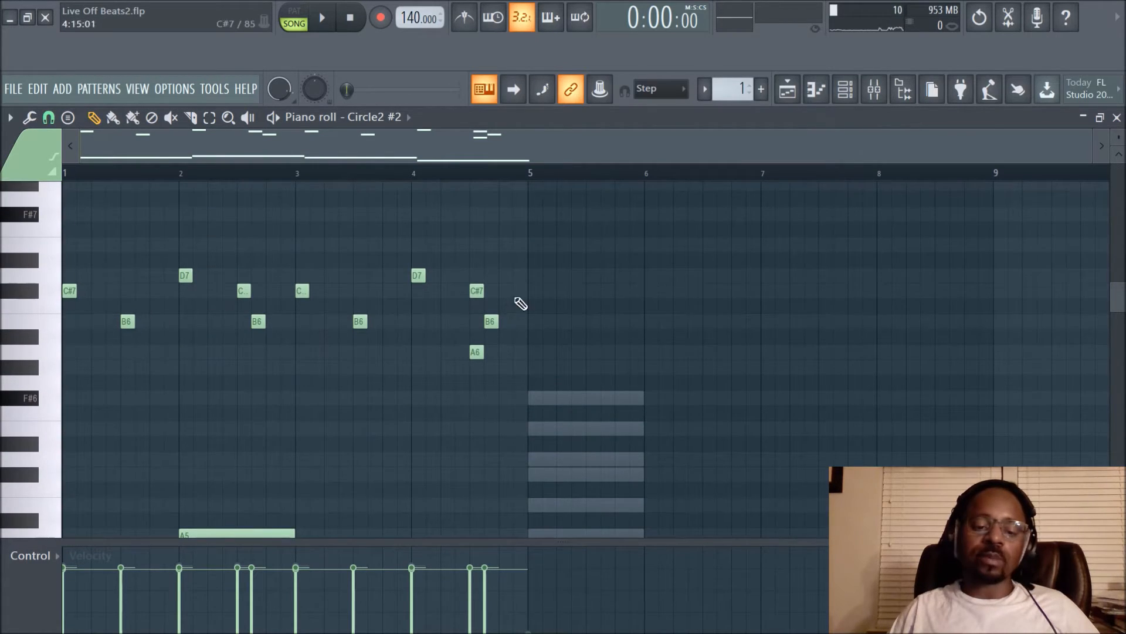
pyautogui.scroll(-8, 440, 345)
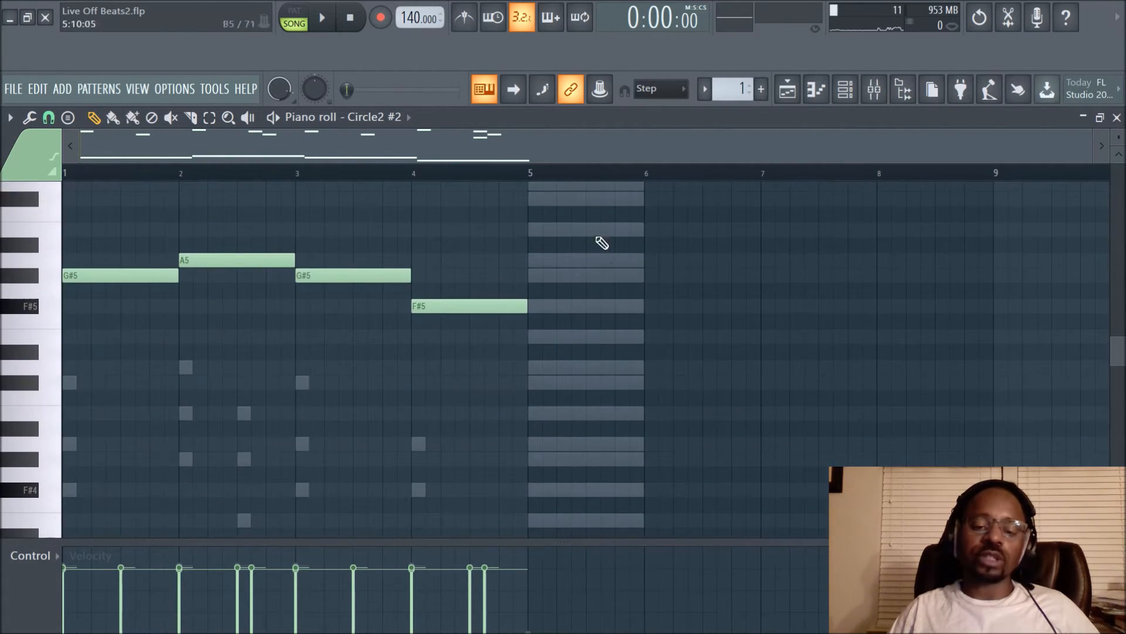
pyautogui.scroll(3, 569, 352)
pyautogui.scroll(-5, 573, 322)
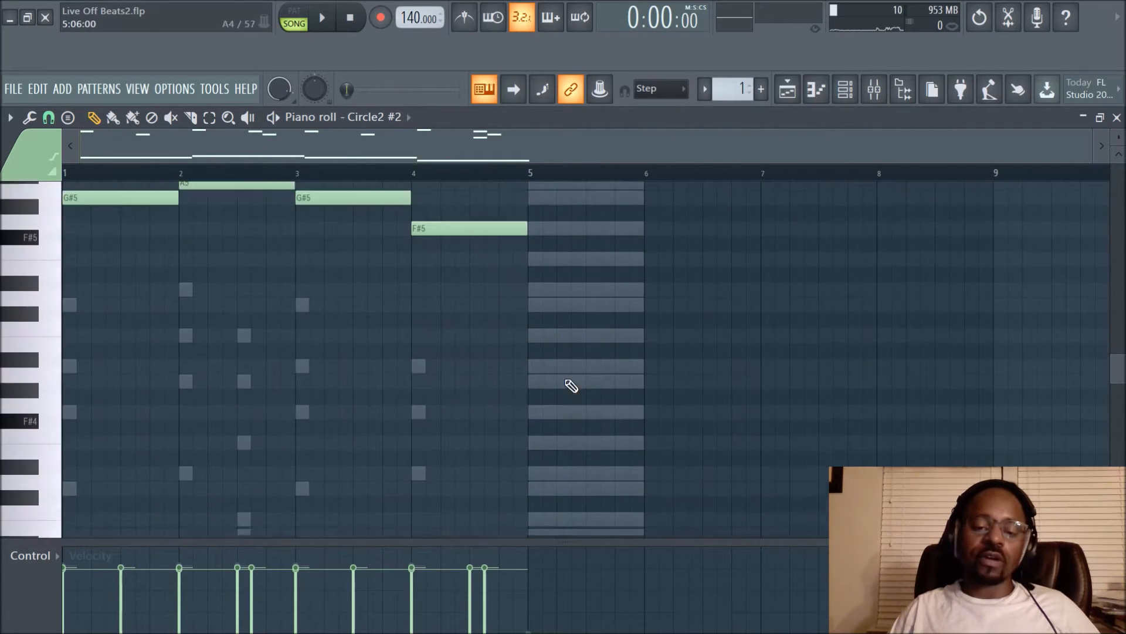
pyautogui.scroll(2, 170, 439)
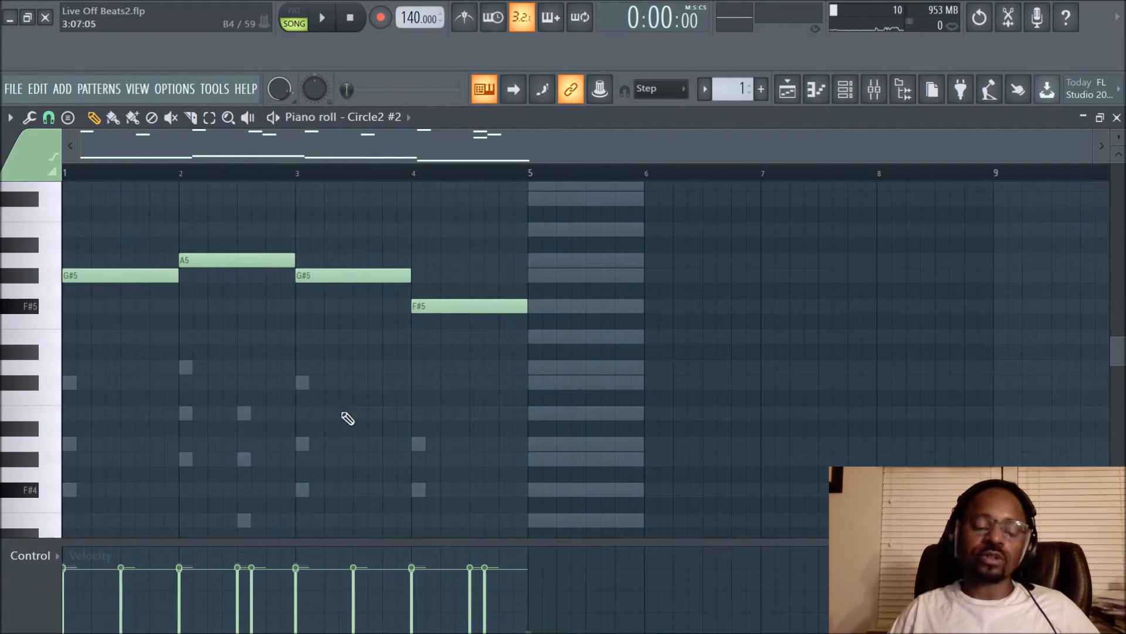
pyautogui.scroll(1, 334, 443)
pyautogui.scroll(-2, 312, 441)
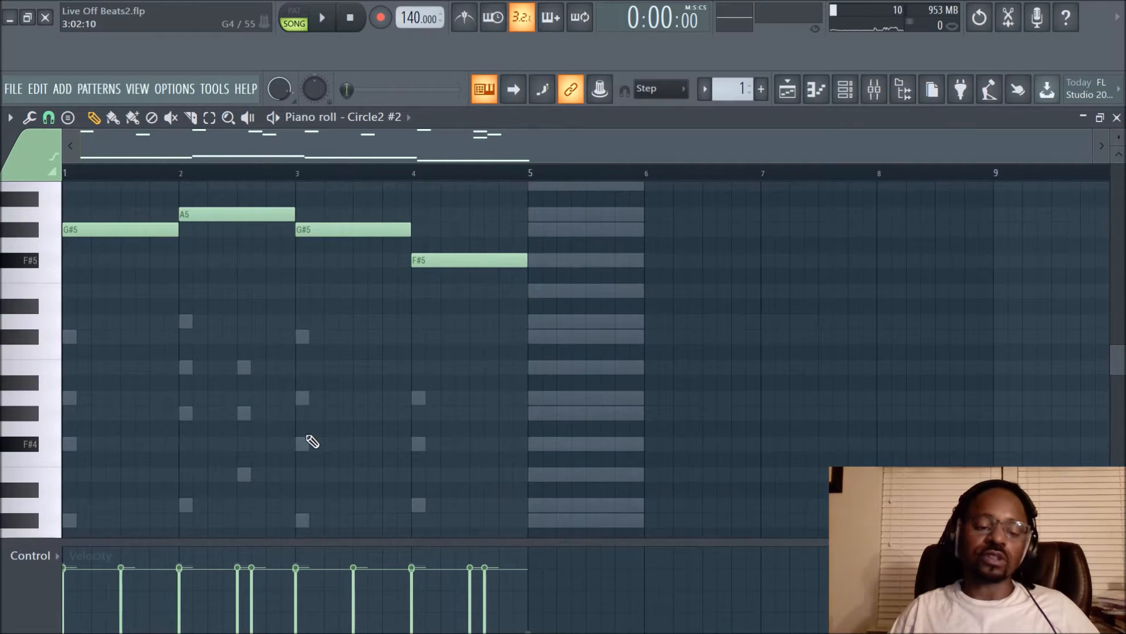
pyautogui.scroll(3, 312, 441)
pyautogui.scroll(-5, 222, 507)
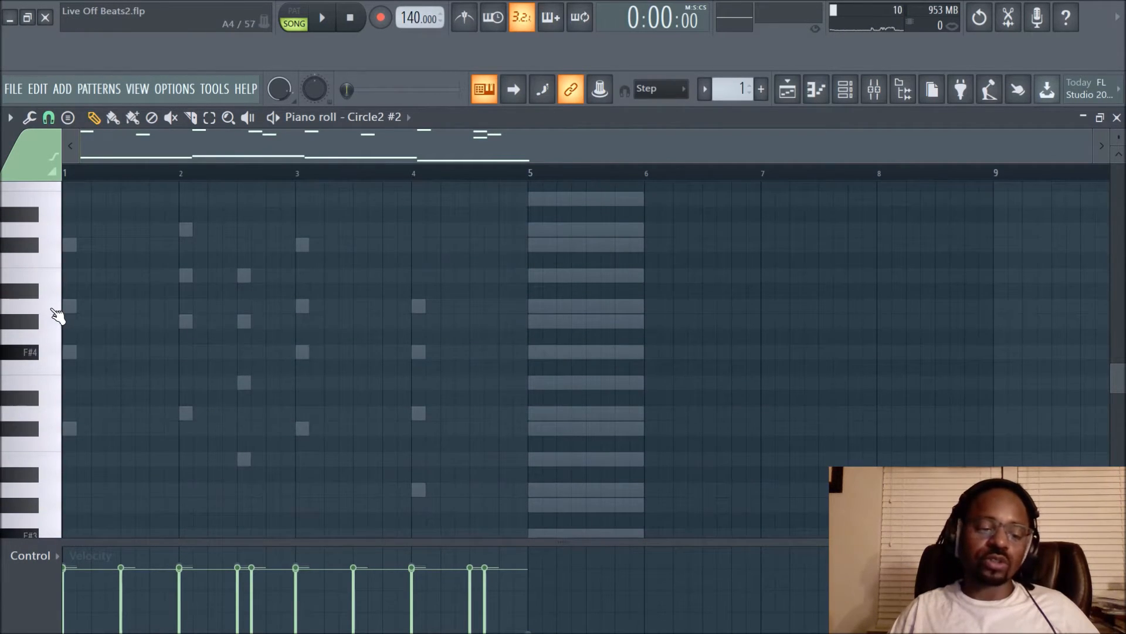
pyautogui.scroll(3, 455, 387)
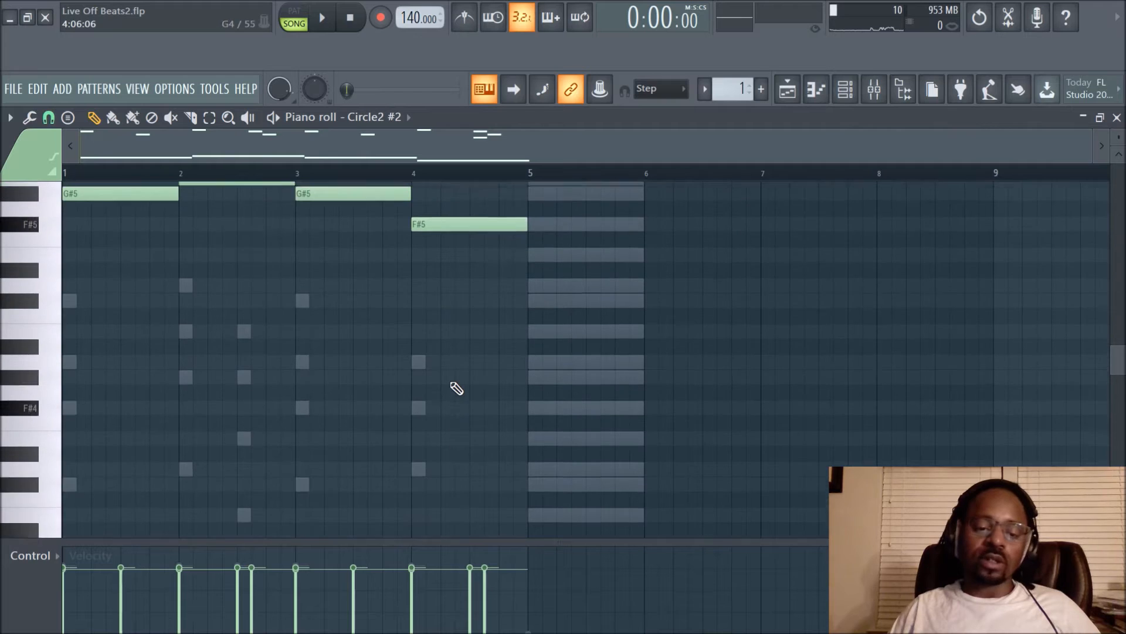
# Clone the Circle2 #2 channel, dismiss its plugin window, and open the clone's piano roll
pyautogui.click(845, 89)
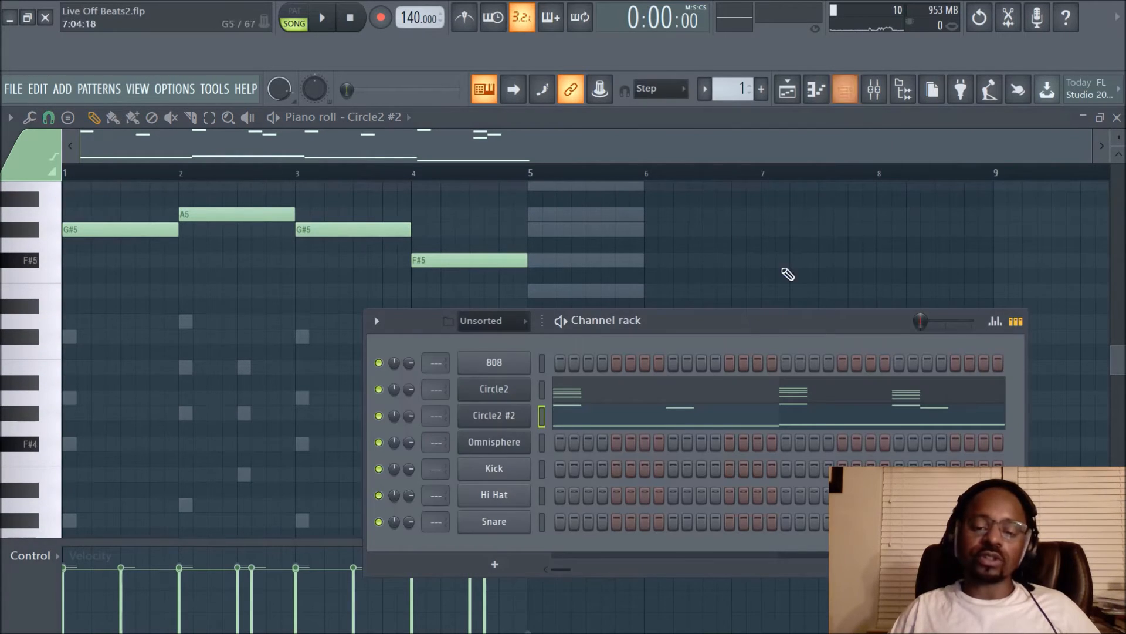
pyautogui.rightClick(497, 417)
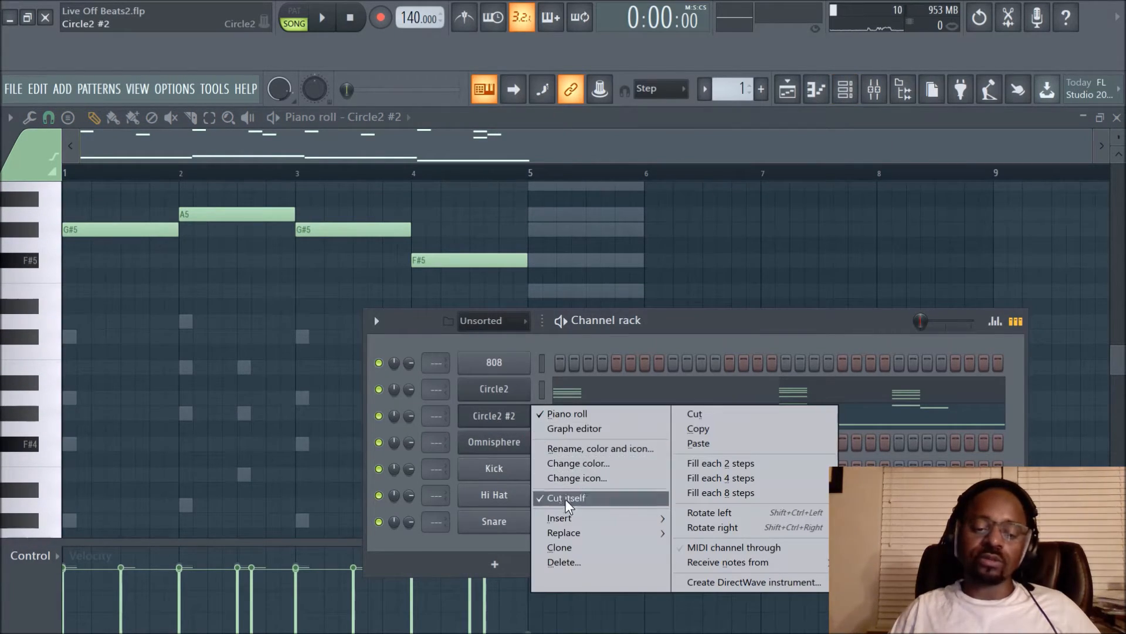
pyautogui.click(559, 547)
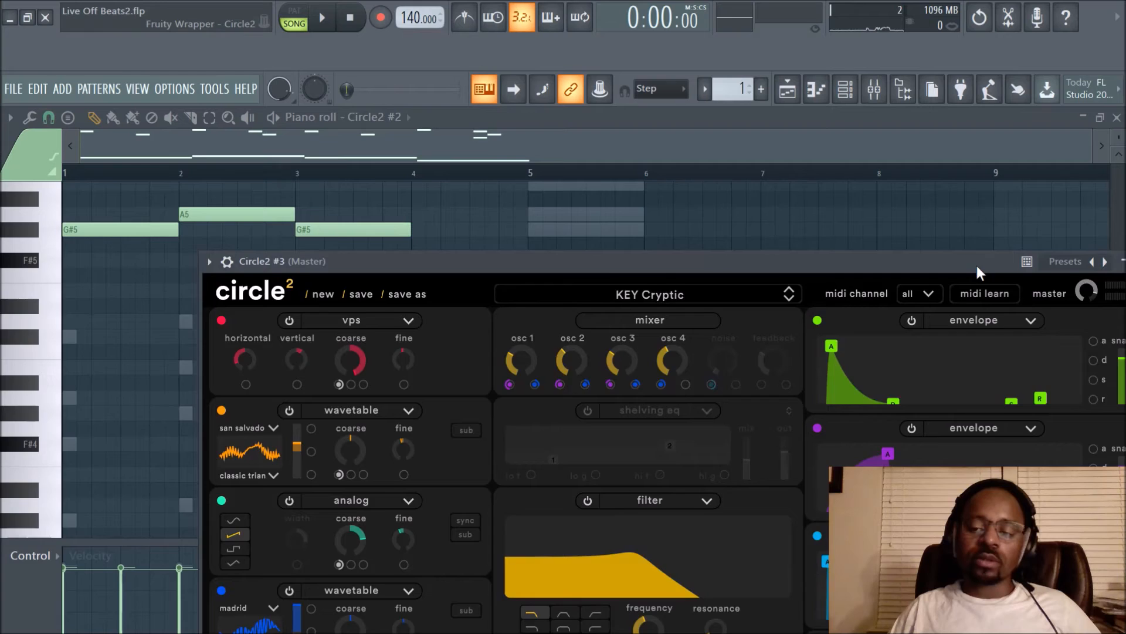
pyautogui.moveTo(976, 262); pyautogui.dragTo(676, 278)
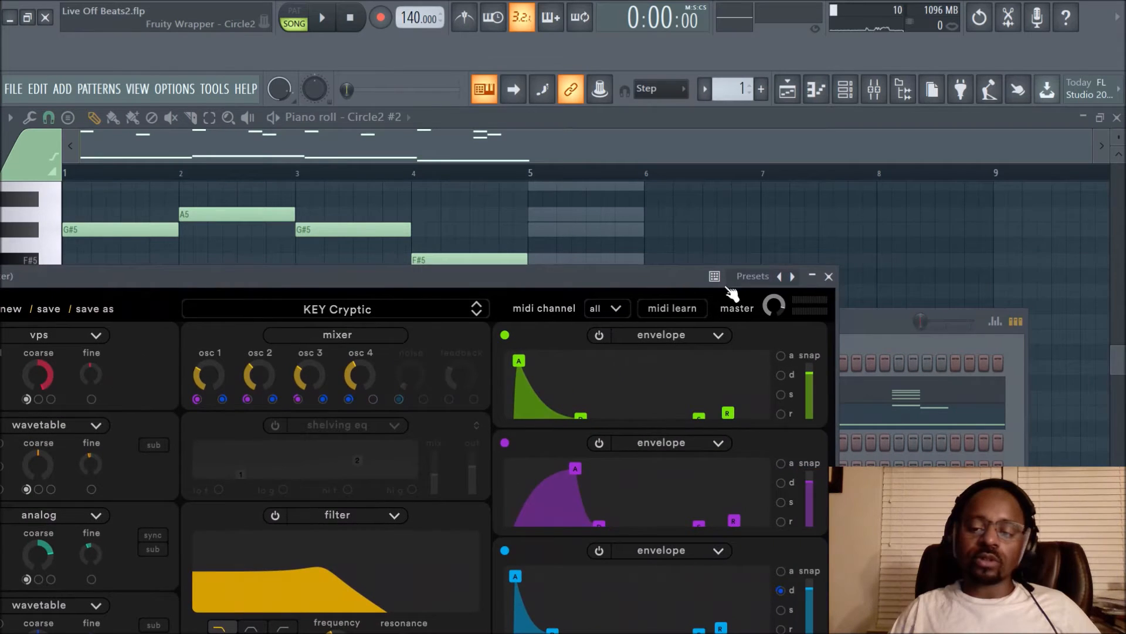
pyautogui.click(828, 276)
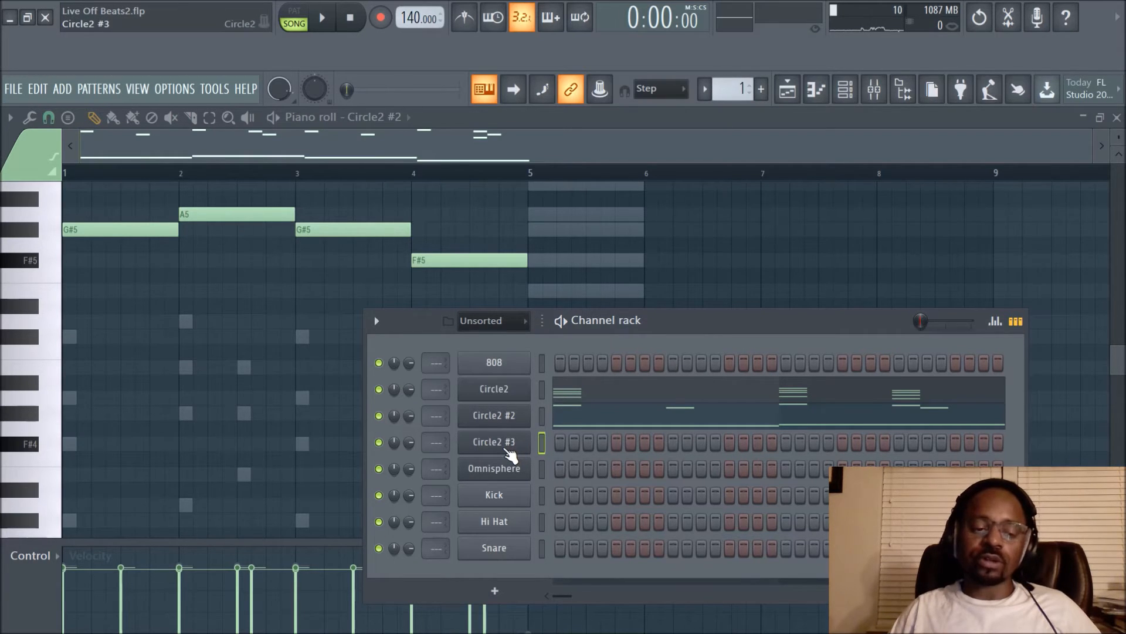
pyautogui.rightClick(507, 449)
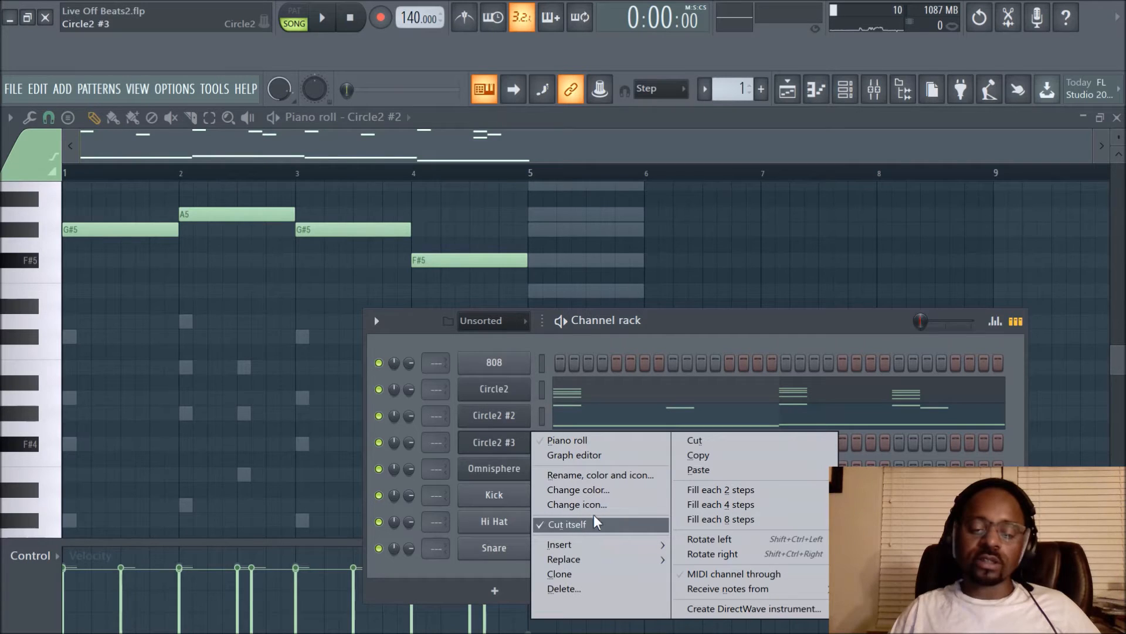
pyautogui.click(601, 444)
# Examine the ghosted melody, chord and scale notes in the empty Circle2 #3 piano roll and listen to the start of the song
pyautogui.scroll(6, 390, 381)
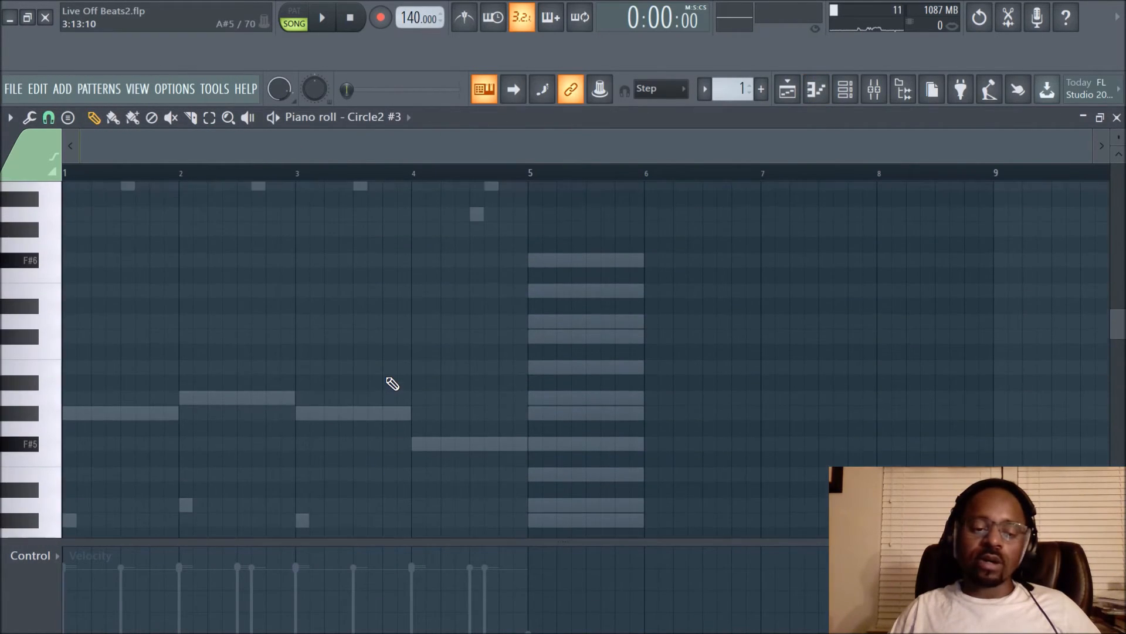
pyautogui.scroll(-4, 399, 366)
pyautogui.scroll(6, 399, 366)
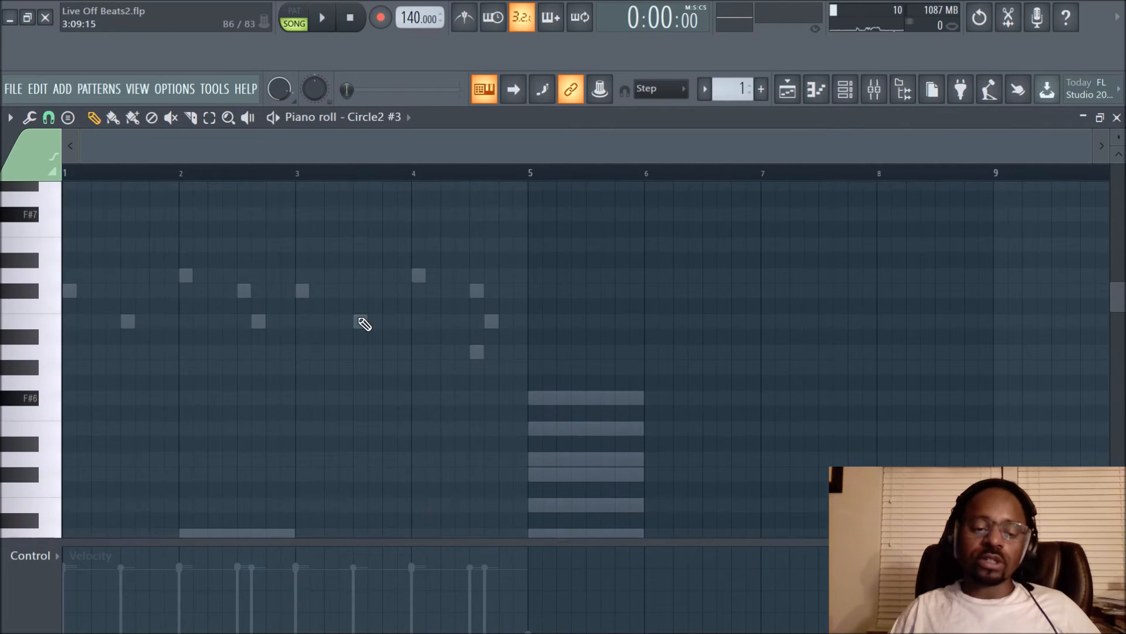
pyautogui.scroll(-4, 365, 422)
pyautogui.scroll(-4, 360, 399)
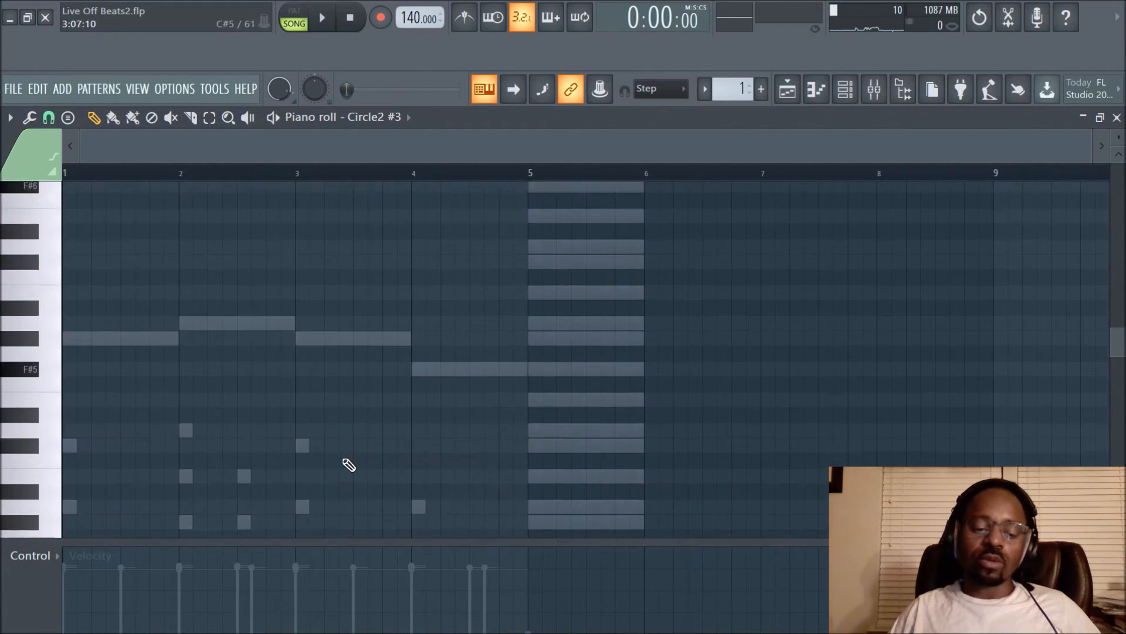
pyautogui.scroll(3, 402, 388)
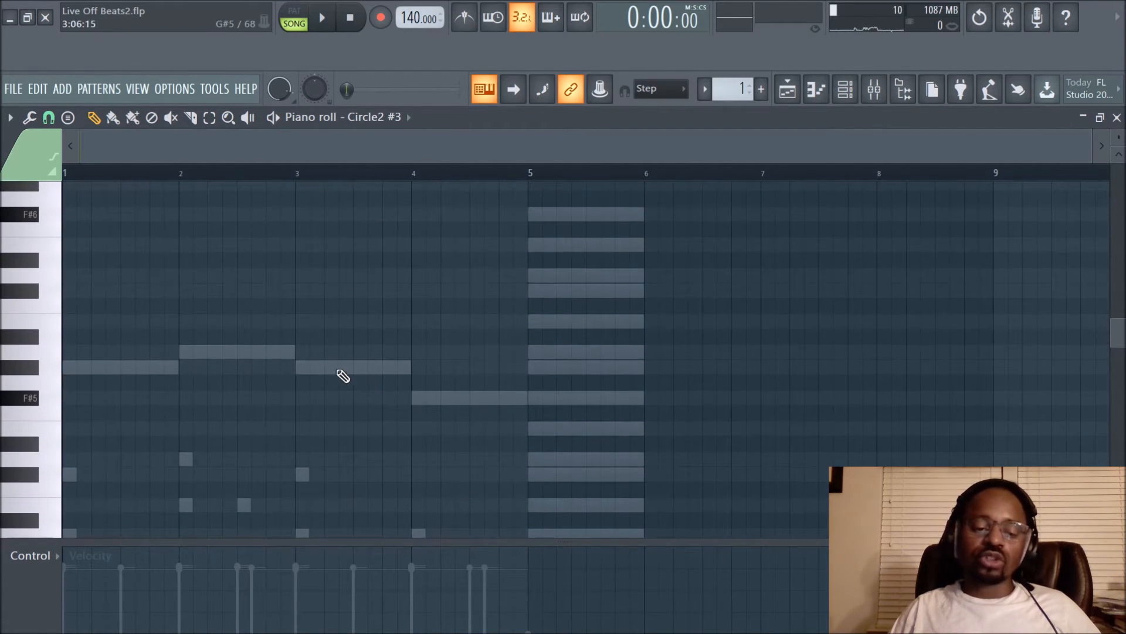
pyautogui.scroll(-1, 287, 462)
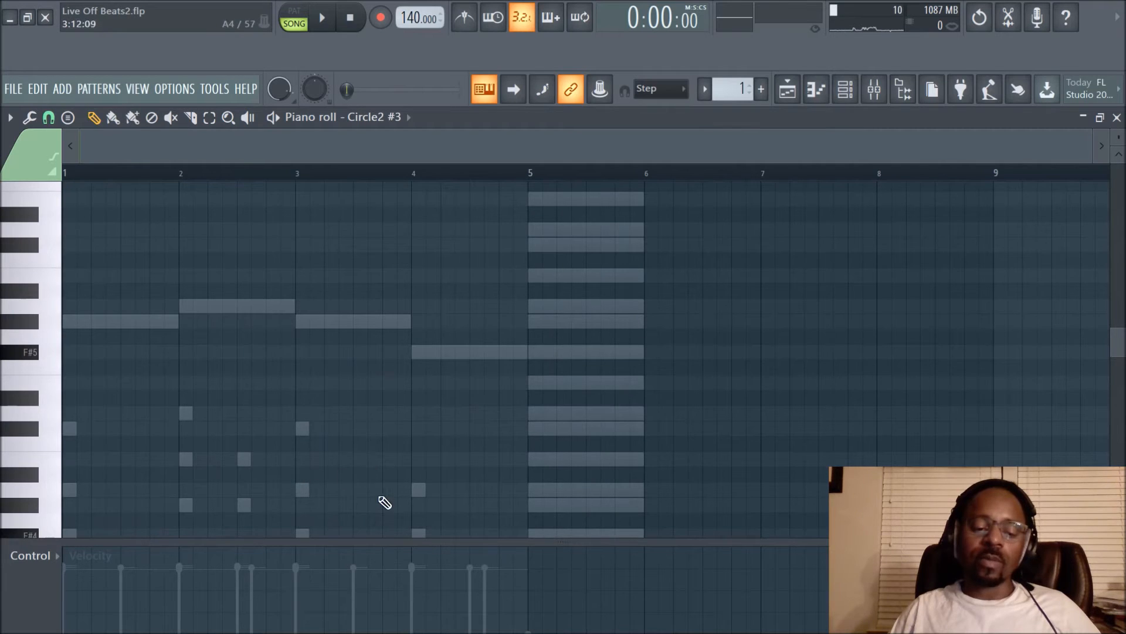
pyautogui.scroll(4, 372, 470)
pyautogui.scroll(-3, 376, 290)
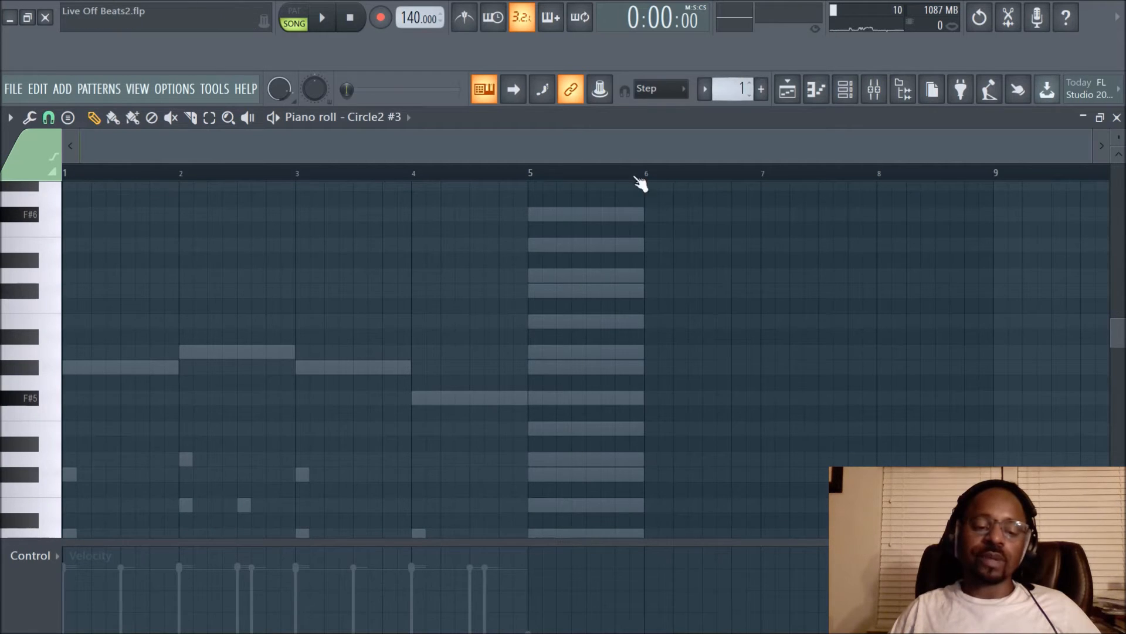
pyautogui.scroll(-2, 339, 304)
pyautogui.scroll(4, 334, 301)
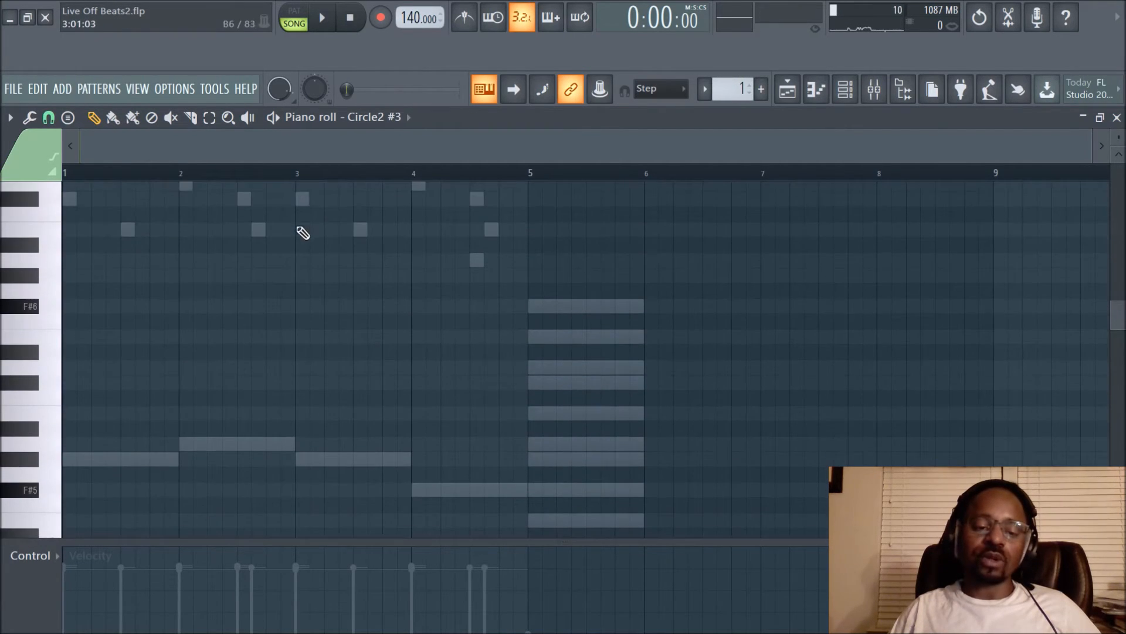
pyautogui.scroll(-3, 296, 240)
pyautogui.press('space')
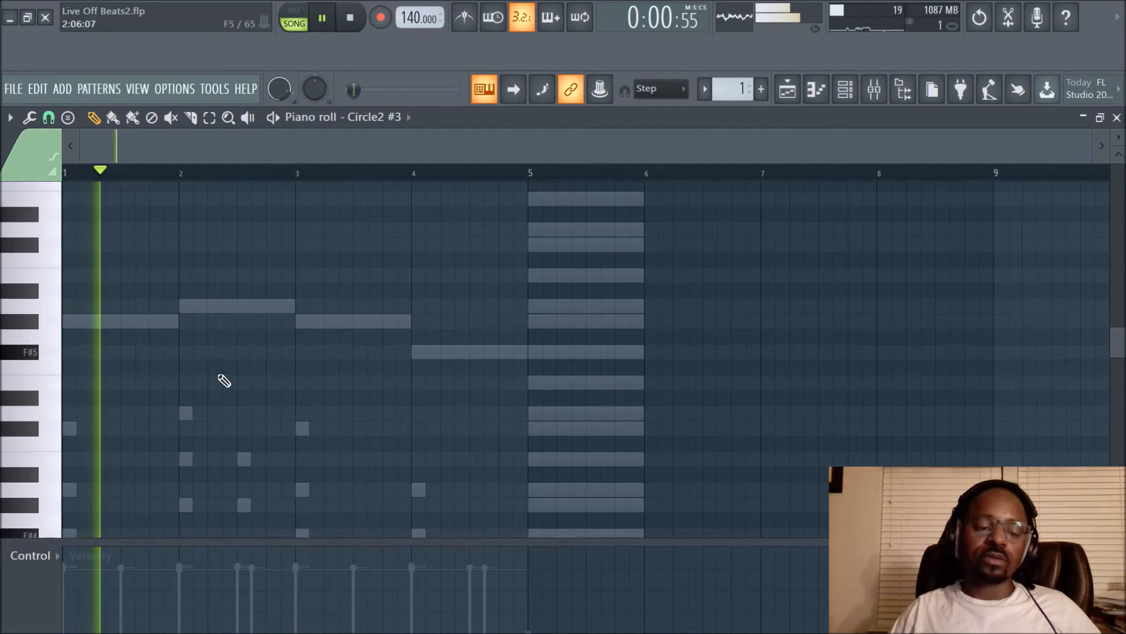
pyautogui.scroll(2, 191, 375)
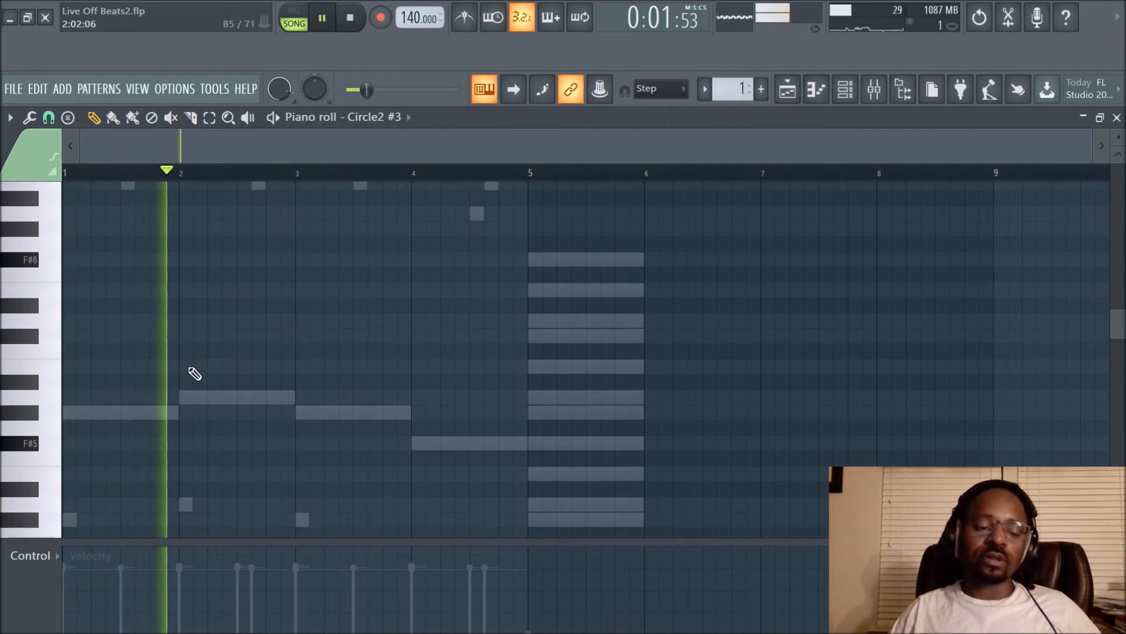
pyautogui.press('space')
# Add one-bar E6, D6, F#6 and E6 notes in bars 1 to 4 of Circle2 #3 and listen to the result
pyautogui.click(68, 292)
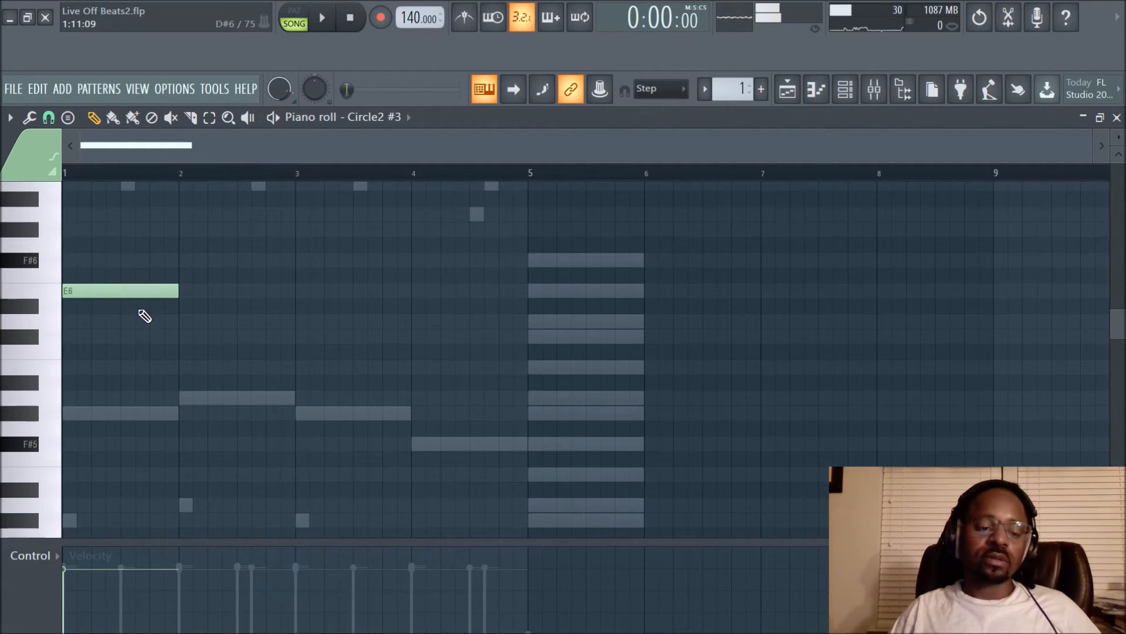
pyautogui.press('space')
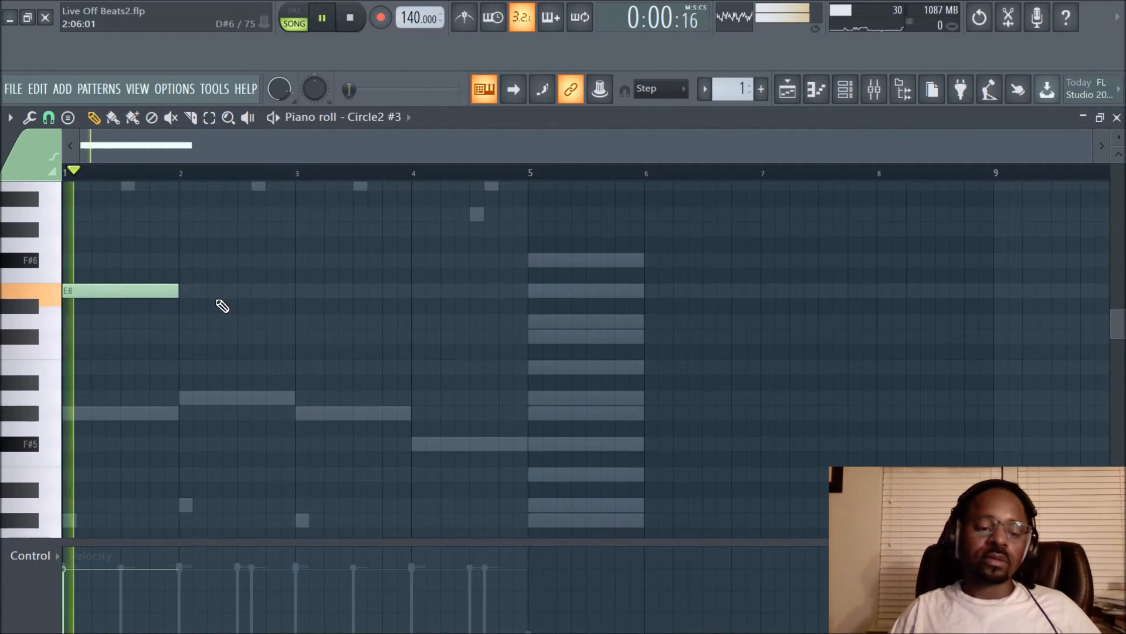
pyautogui.click(182, 321)
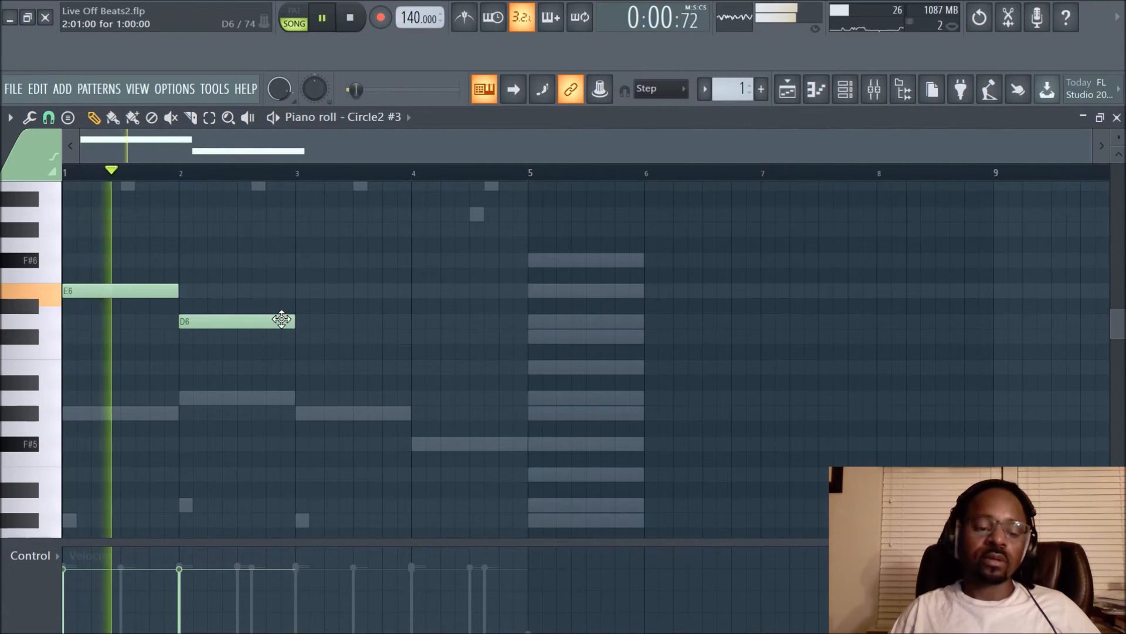
pyautogui.click(297, 259)
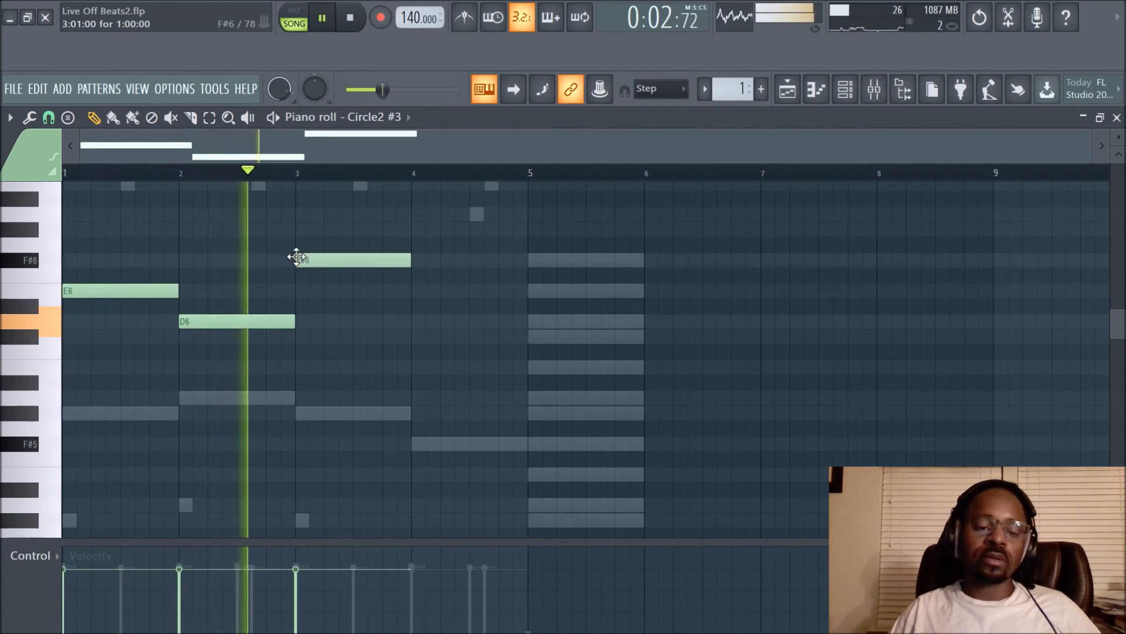
pyautogui.click(418, 291)
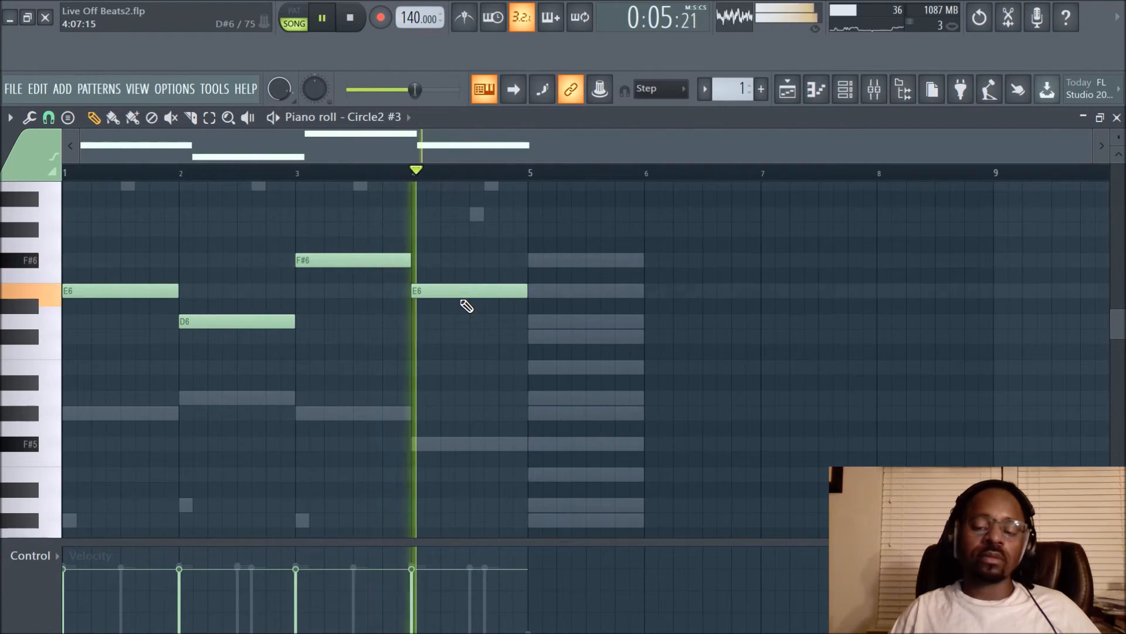
pyautogui.press('space')
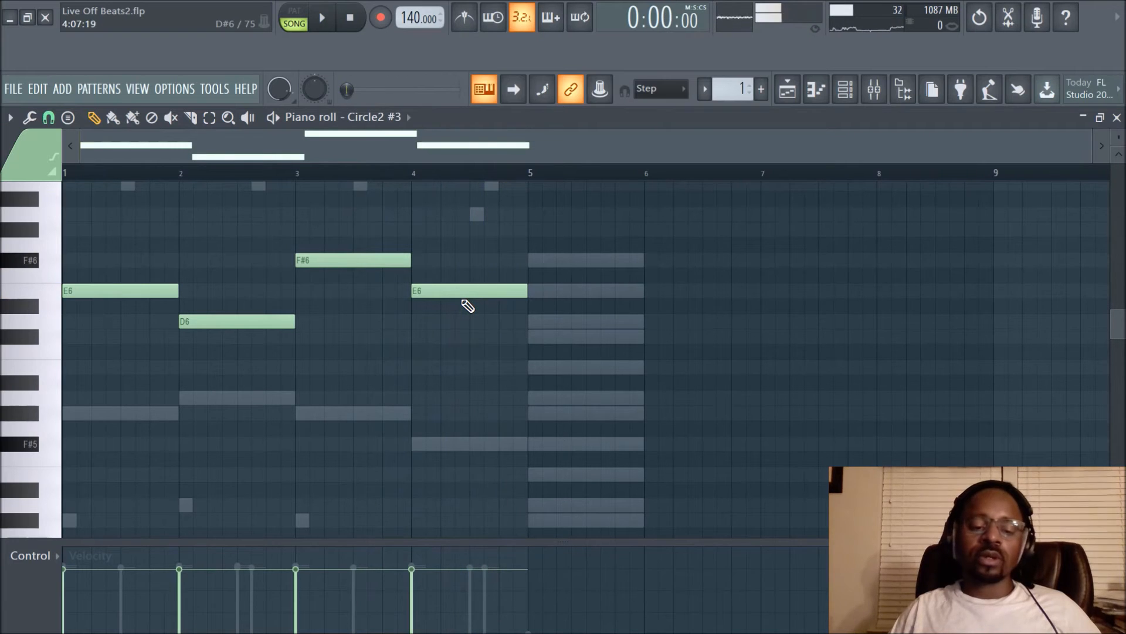
pyautogui.scroll(3, 404, 343)
pyautogui.scroll(-3, 152, 363)
pyautogui.scroll(3, 237, 331)
pyautogui.scroll(-5, 206, 331)
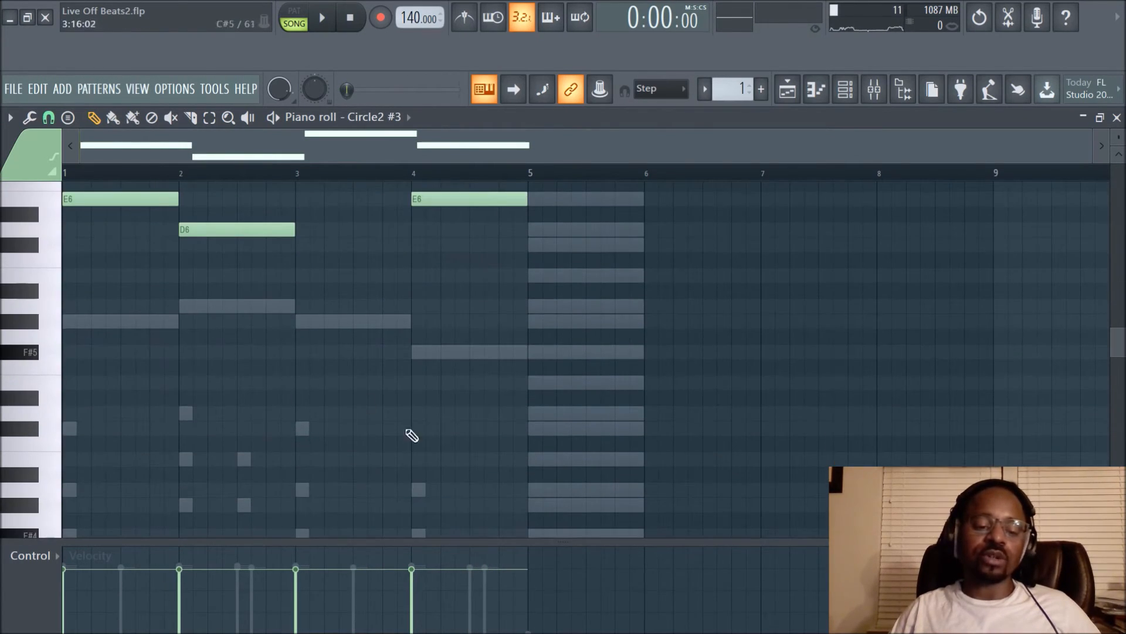
pyautogui.scroll(3, 368, 462)
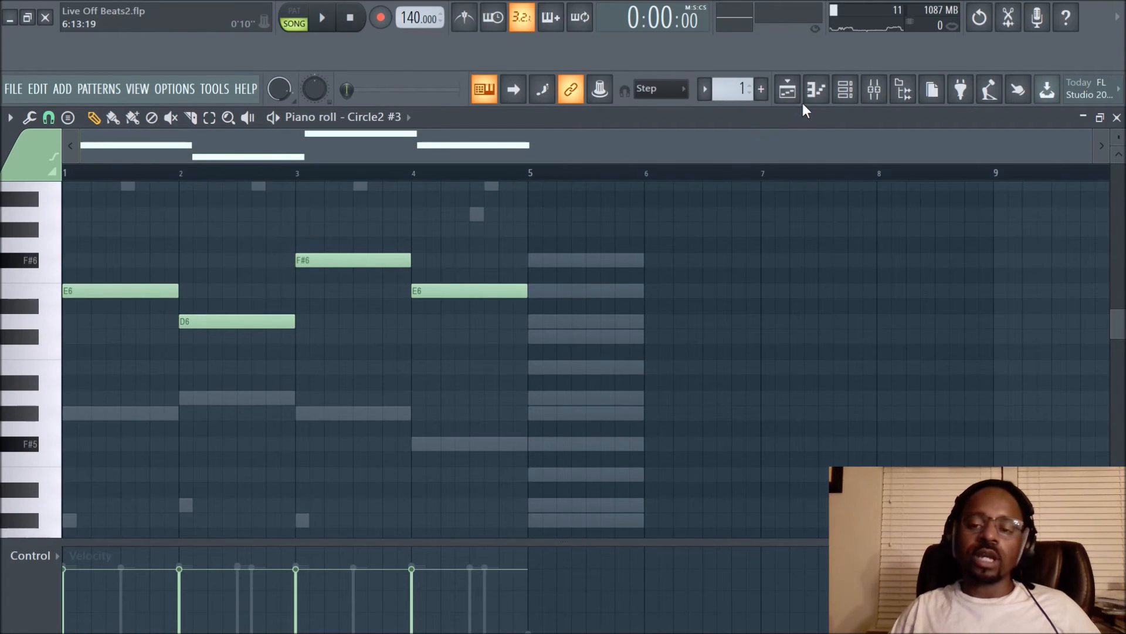
pyautogui.click(845, 93)
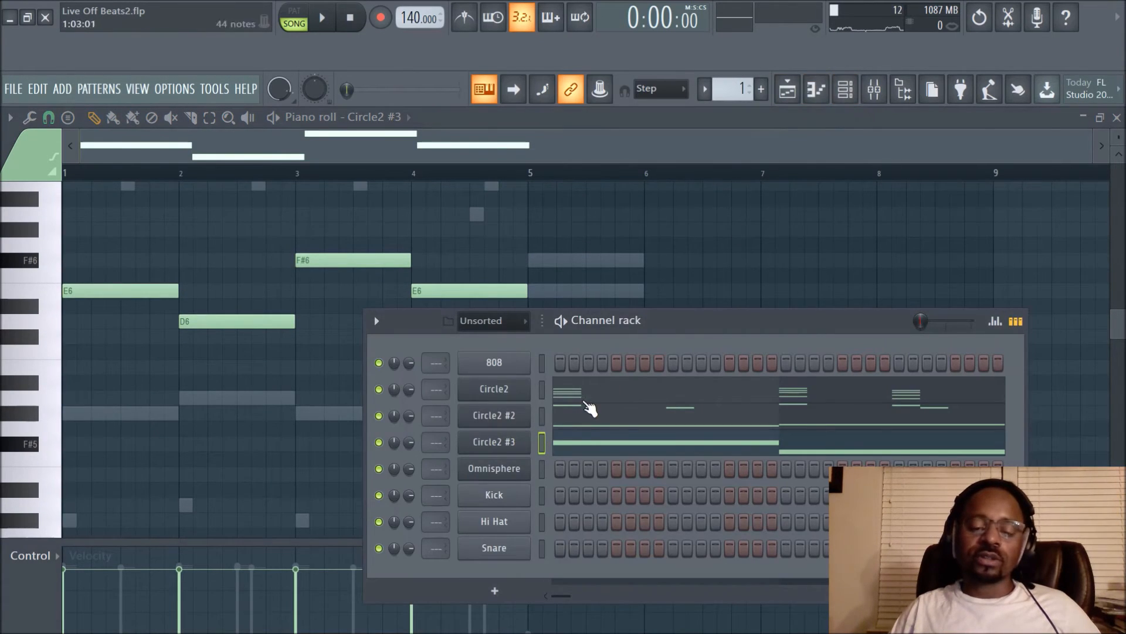
pyautogui.rightClick(500, 404)
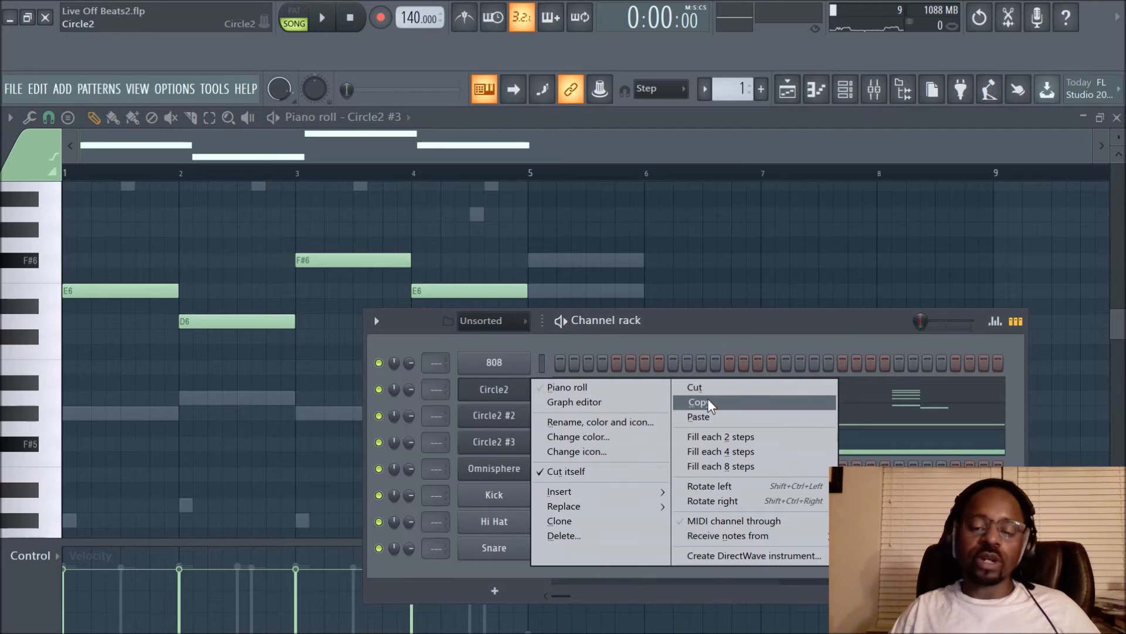
pyautogui.click(721, 327)
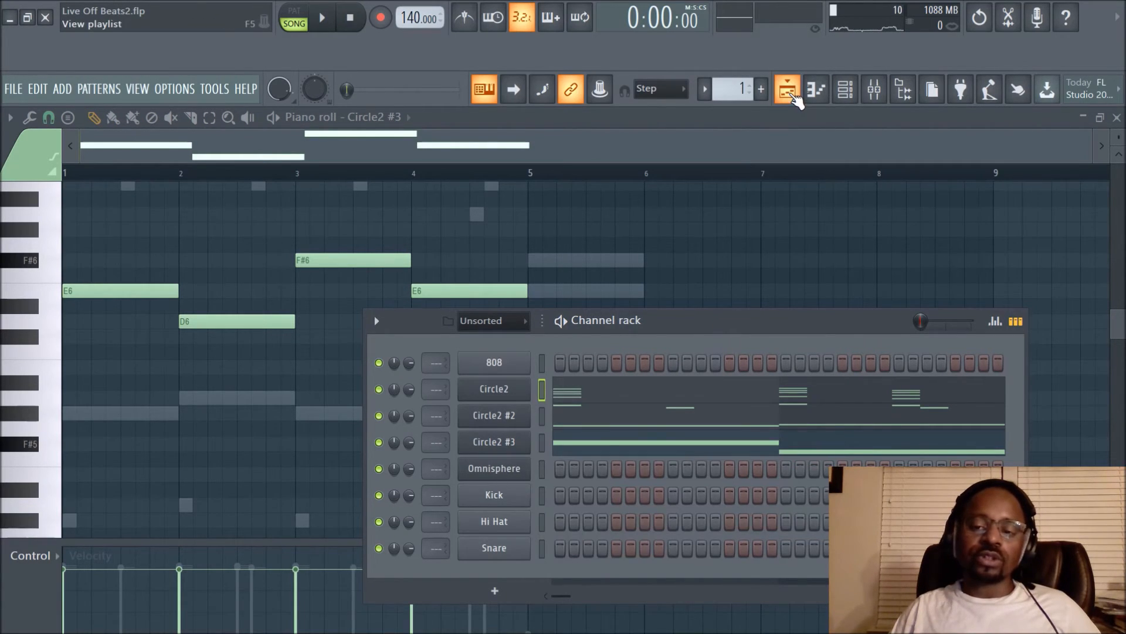
# Copy the Circle2 #2 notes from Pattern 1 and paste them into the Circle2 #2 channel of Pattern 2
pyautogui.click(791, 104)
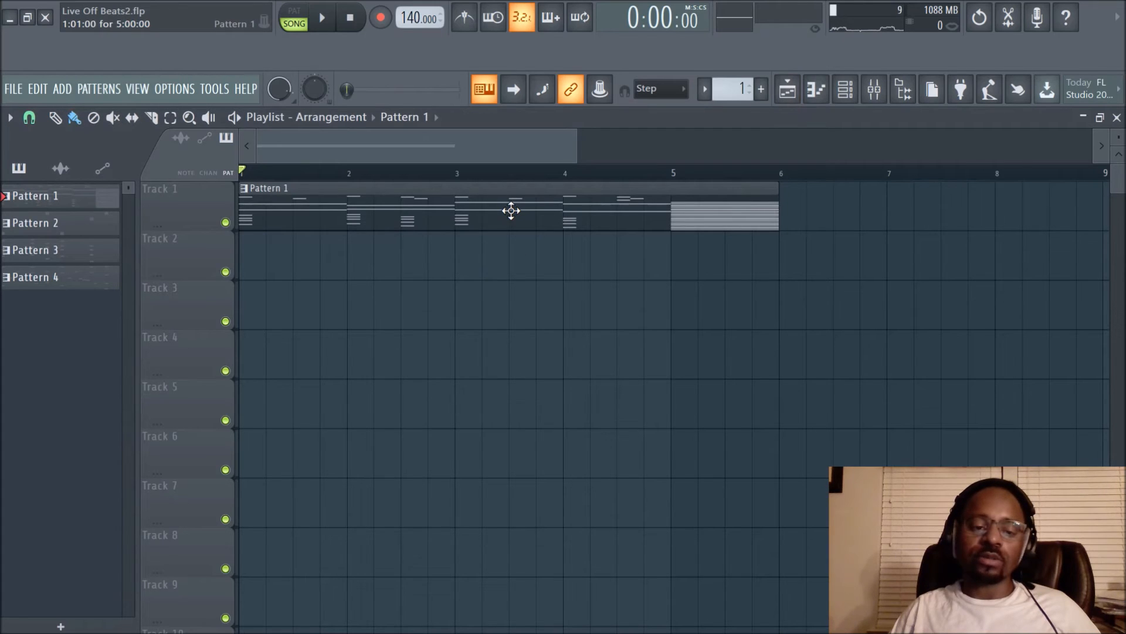
pyautogui.click(845, 98)
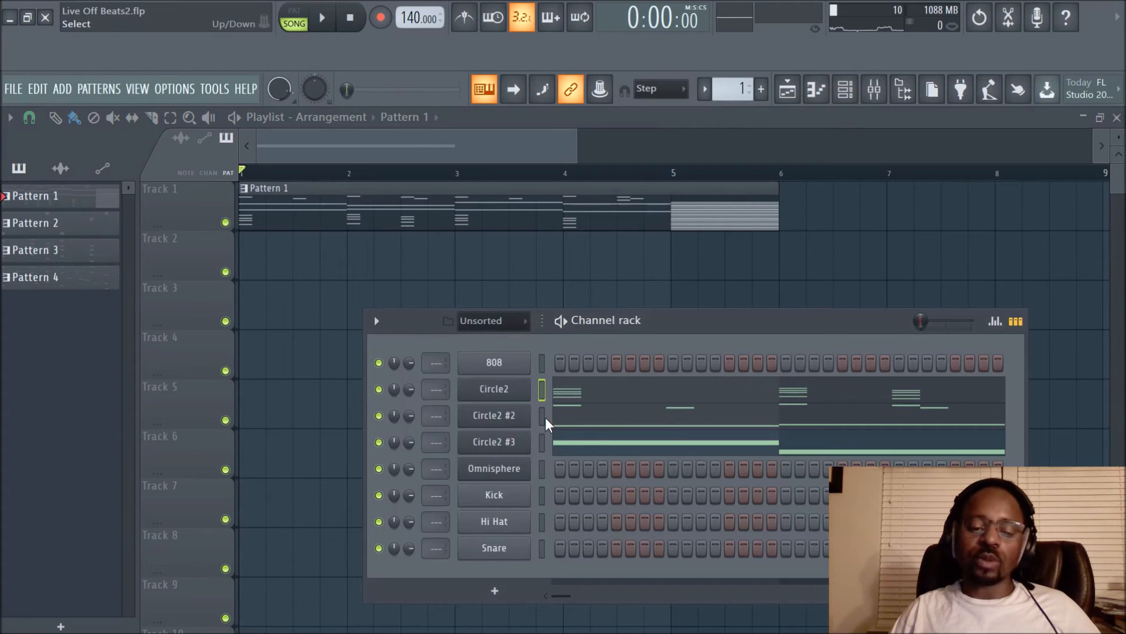
pyautogui.rightClick(520, 421)
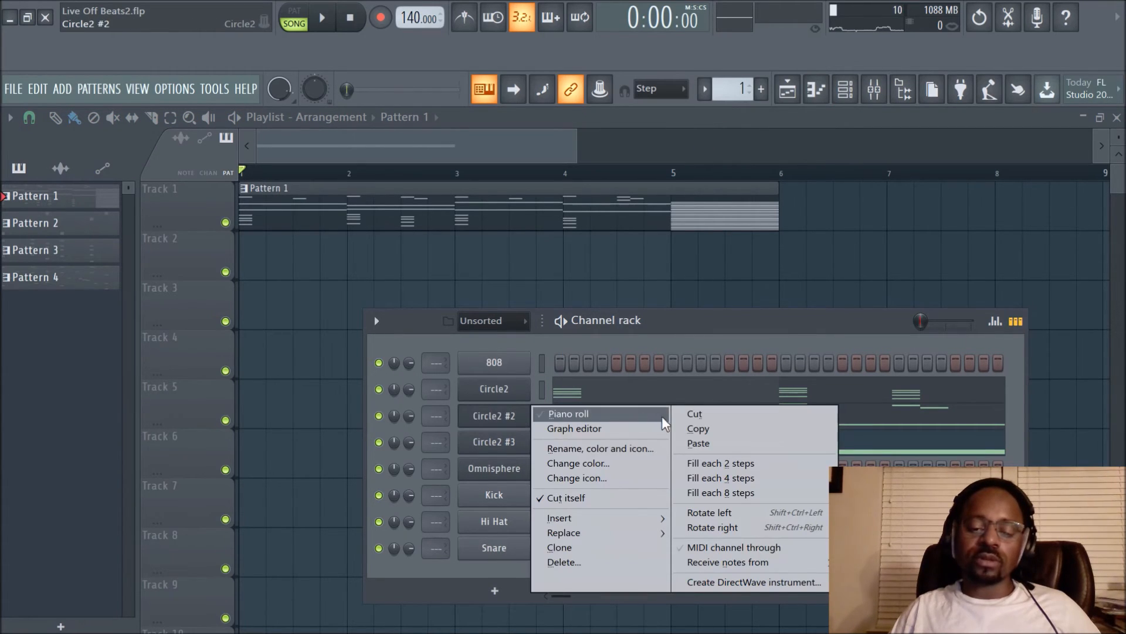
pyautogui.click(698, 428)
pyautogui.scroll(1, 738, 94)
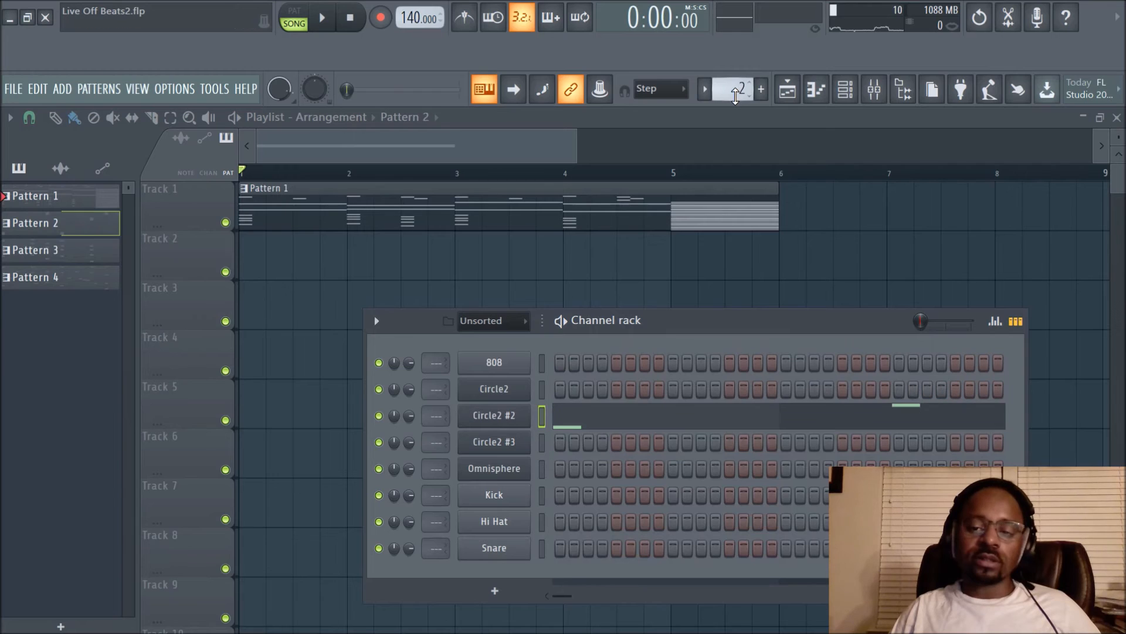
pyautogui.rightClick(515, 417)
pyautogui.click(698, 444)
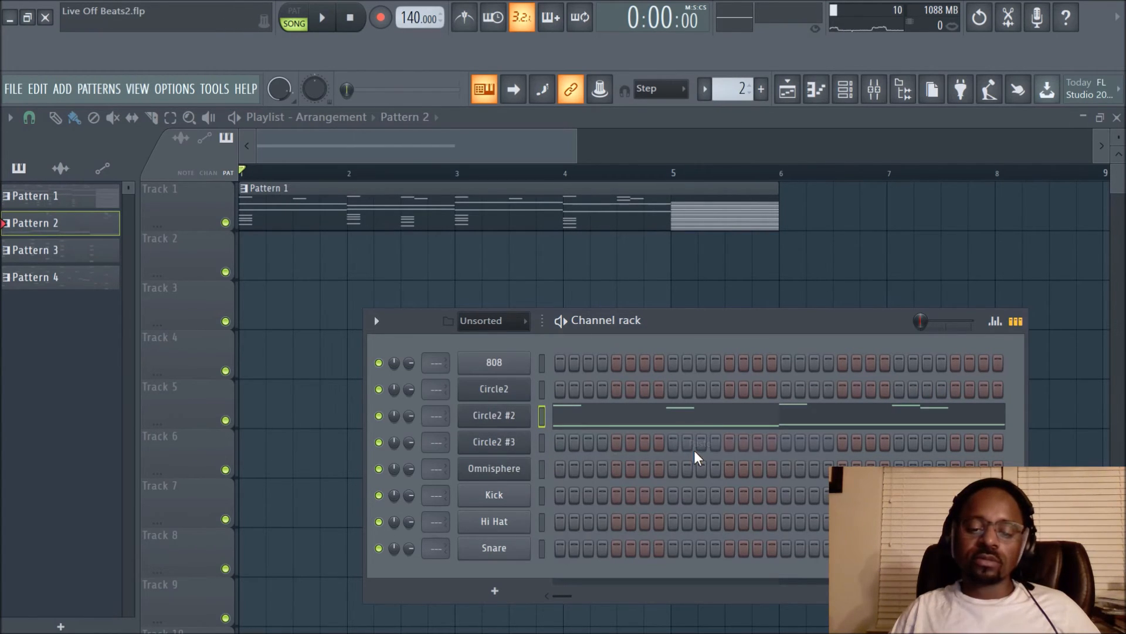
# Place a Pattern 2 clip at bar 1 of Track 2 in the playlist and listen to the arrangement
pyautogui.click(257, 252)
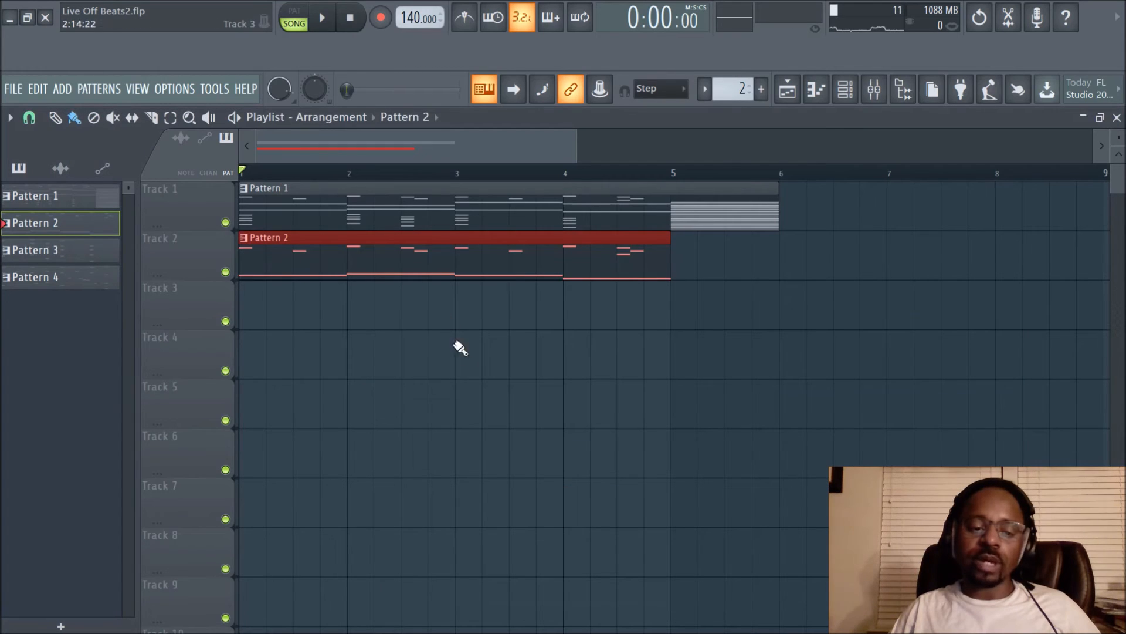
pyautogui.press('space')
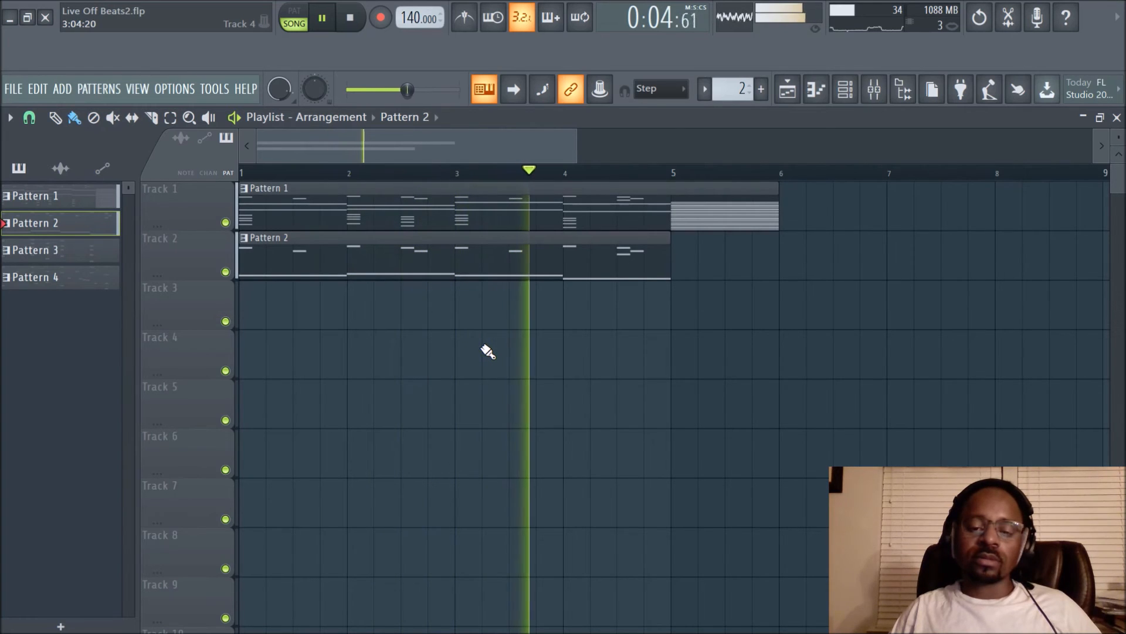
pyautogui.press('space')
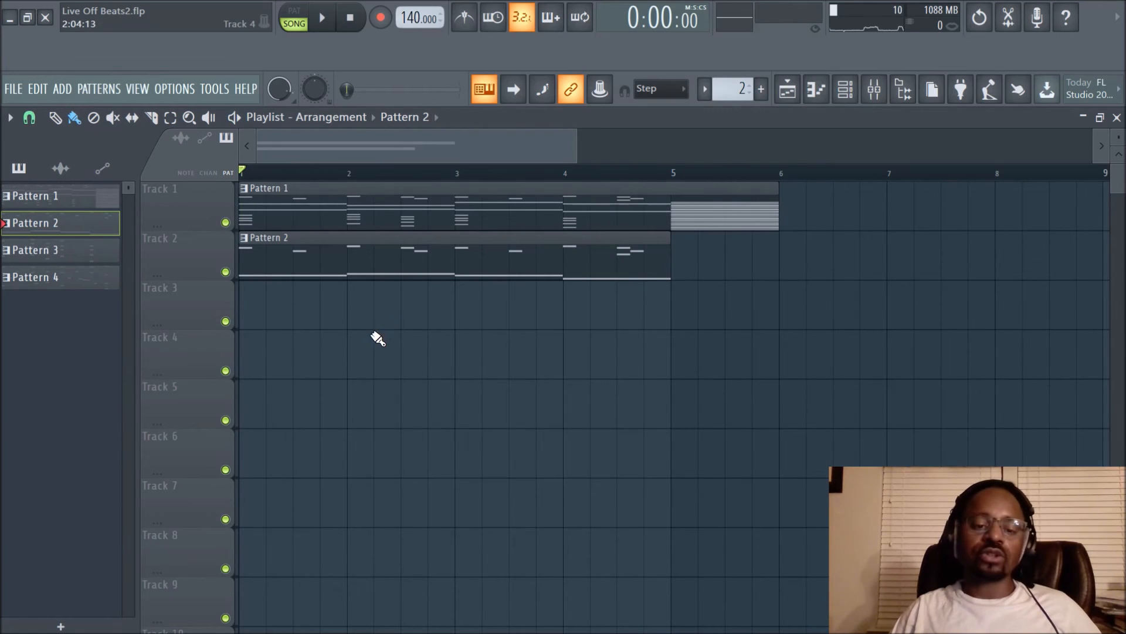
# Open Pattern 1's Circle2 piano roll and review the ghost channels and editable ghosts helper options without changing them
pyautogui.click(6, 120)
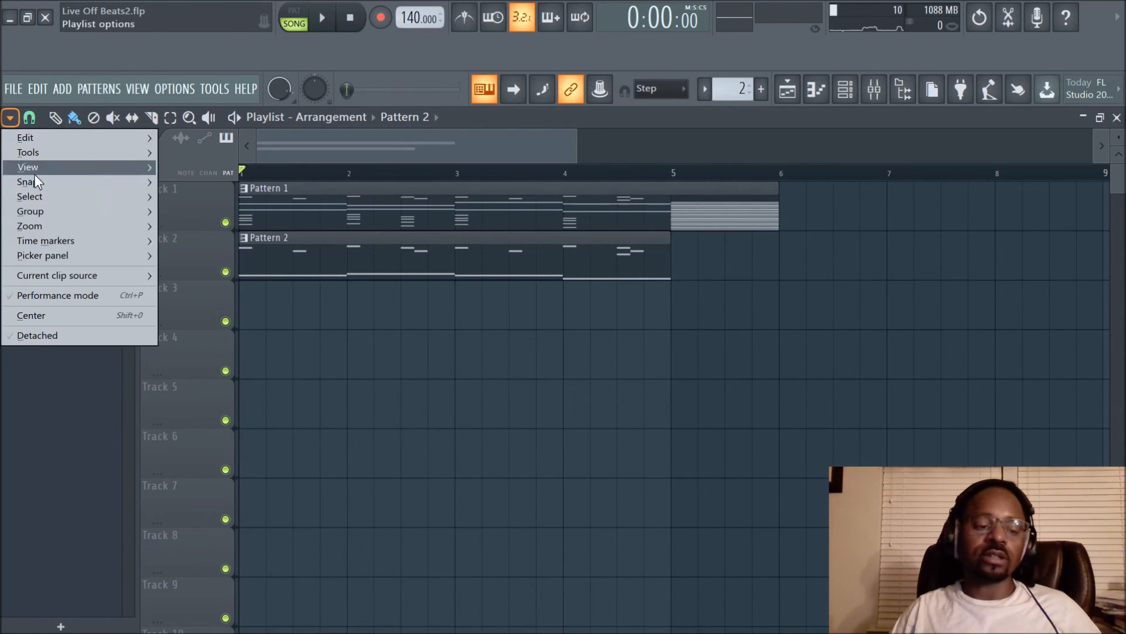
pyautogui.click(519, 309)
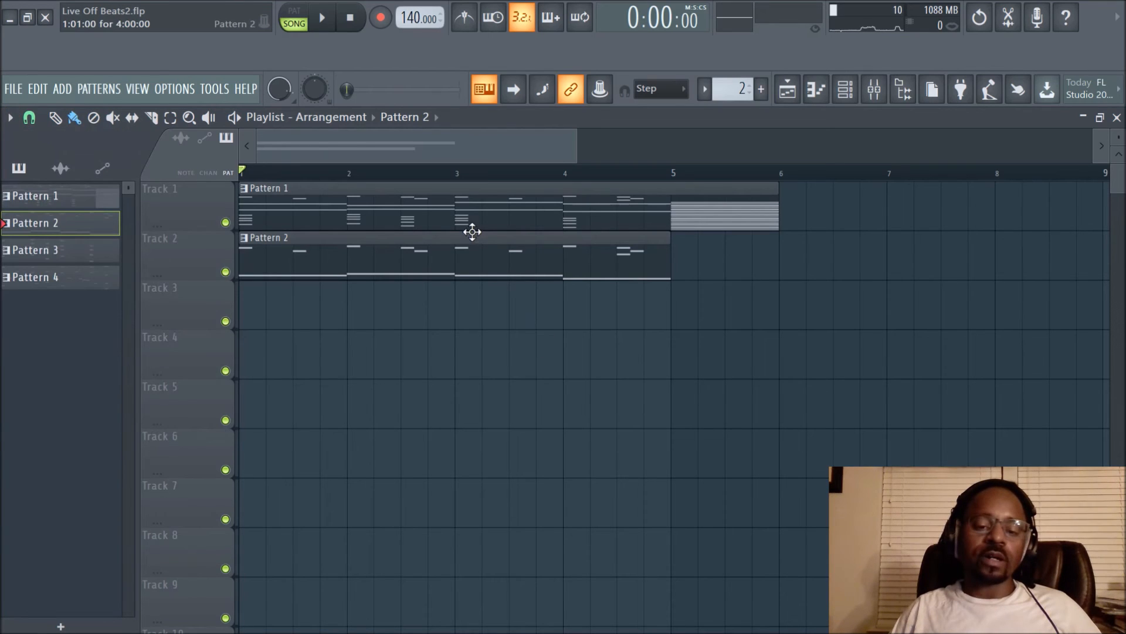
pyautogui.doubleClick(465, 222)
pyautogui.click(10, 117)
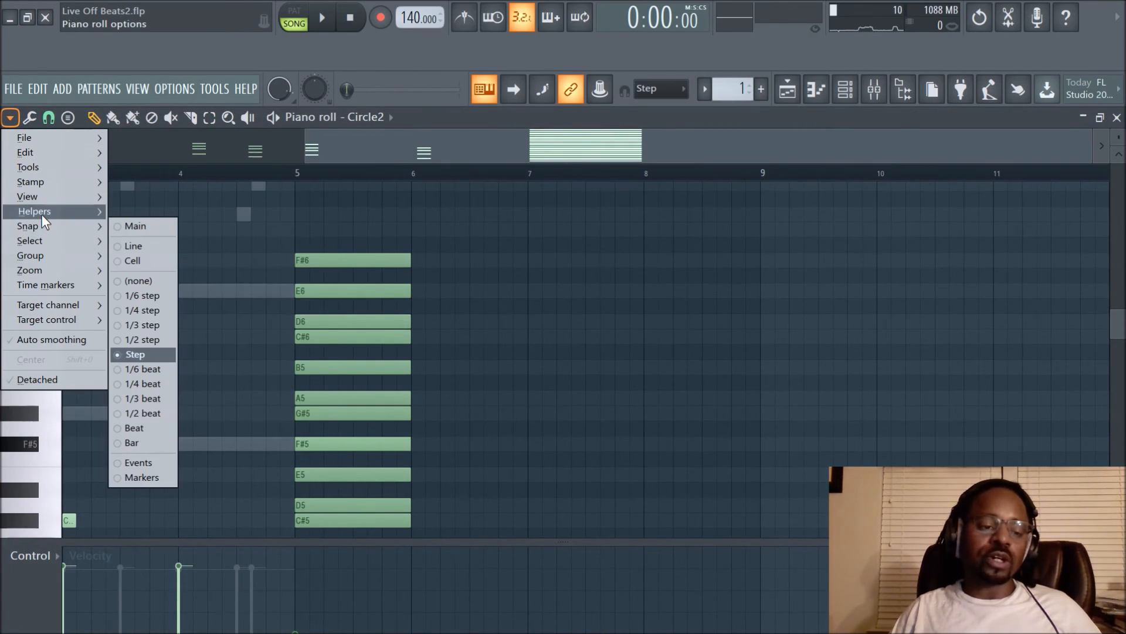
pyautogui.moveTo(41, 214)
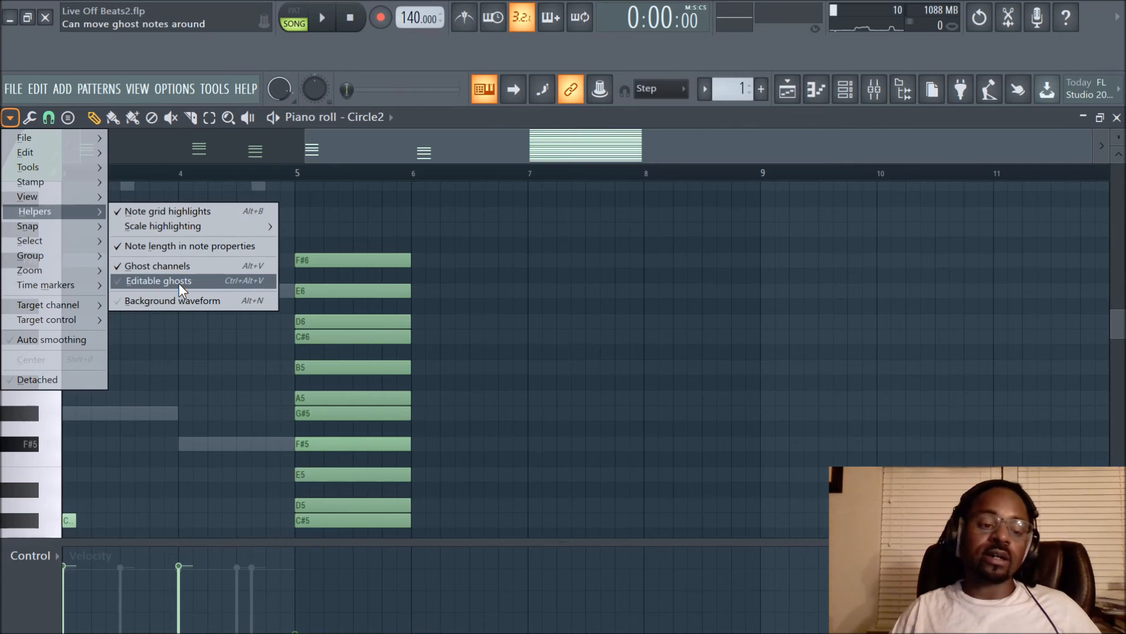
pyautogui.click(496, 253)
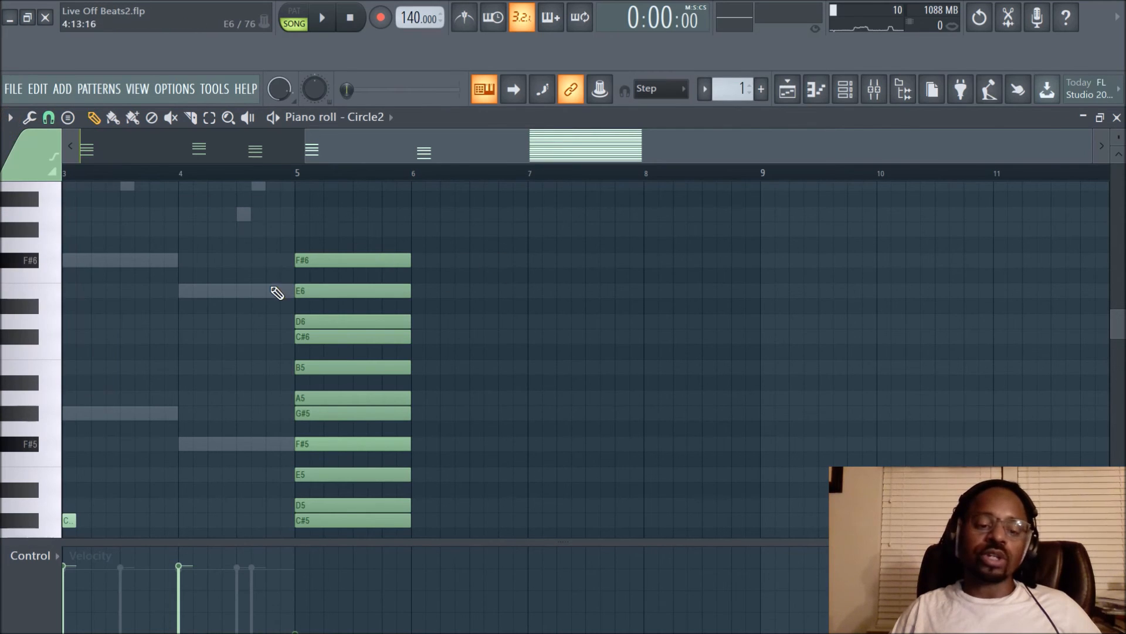
# Switch from Circle2 to the Circle2 #3 and Circle2 #2 piano rolls and back to Circle2 through their ghost notes
pyautogui.hscroll(-4, 433, 154)
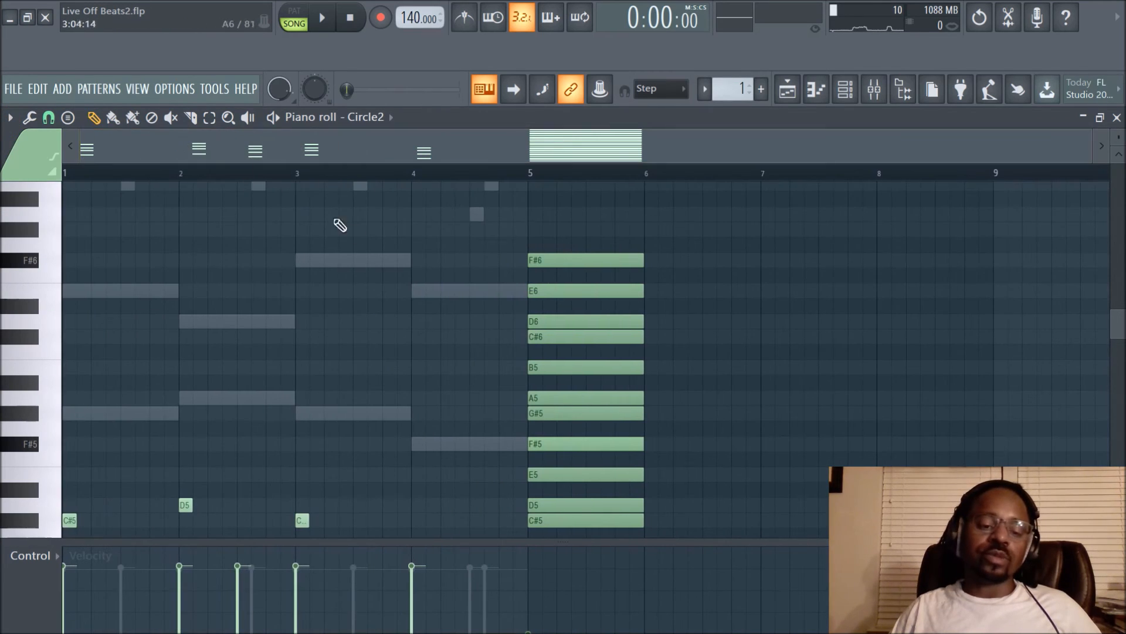
pyautogui.doubleClick(345, 262)
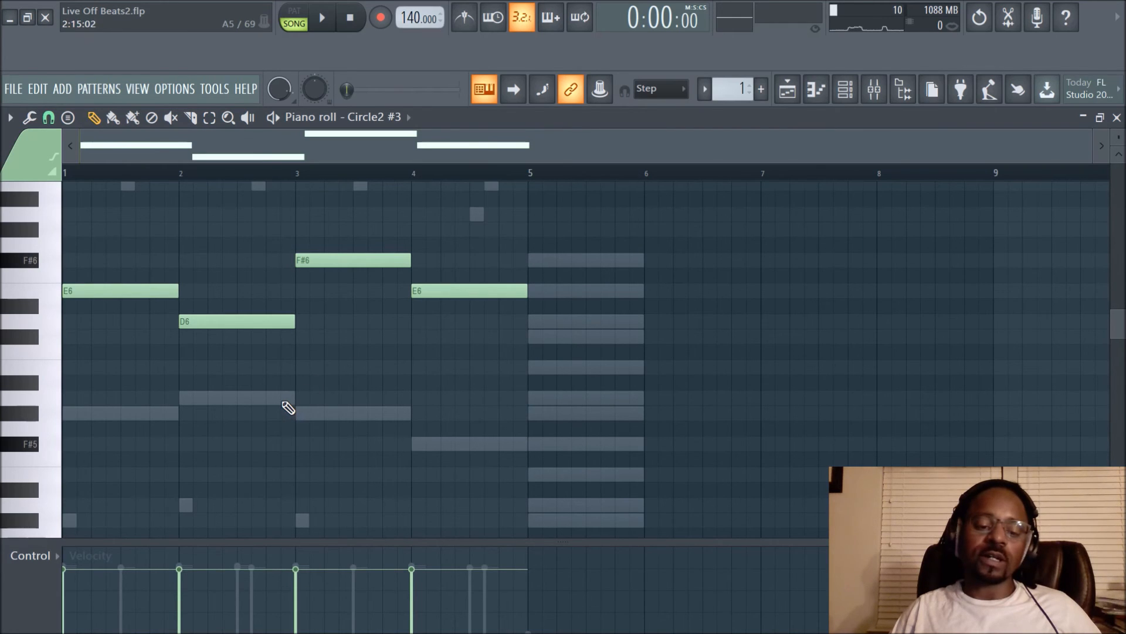
pyautogui.doubleClick(284, 400)
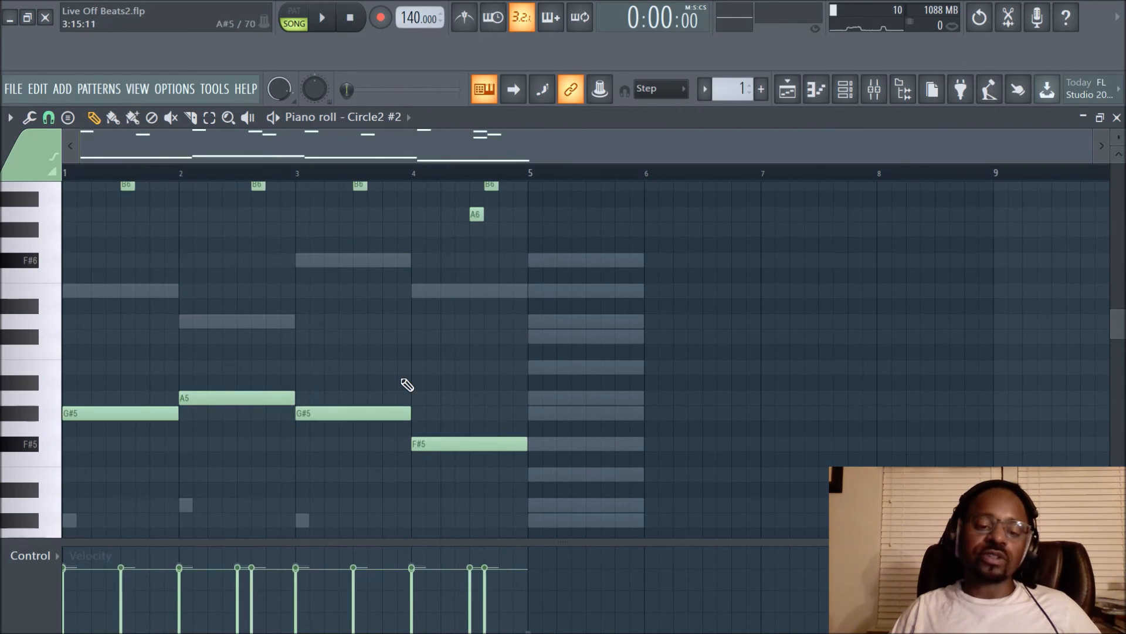
pyautogui.scroll(3, 406, 384)
pyautogui.scroll(-9, 403, 384)
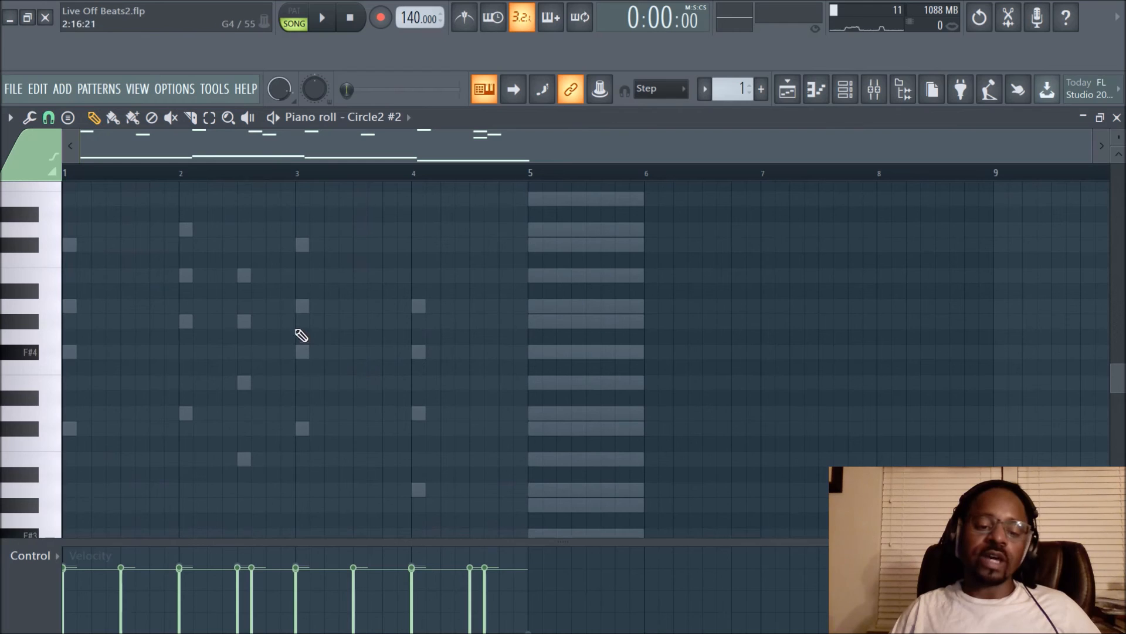
pyautogui.doubleClick(301, 307)
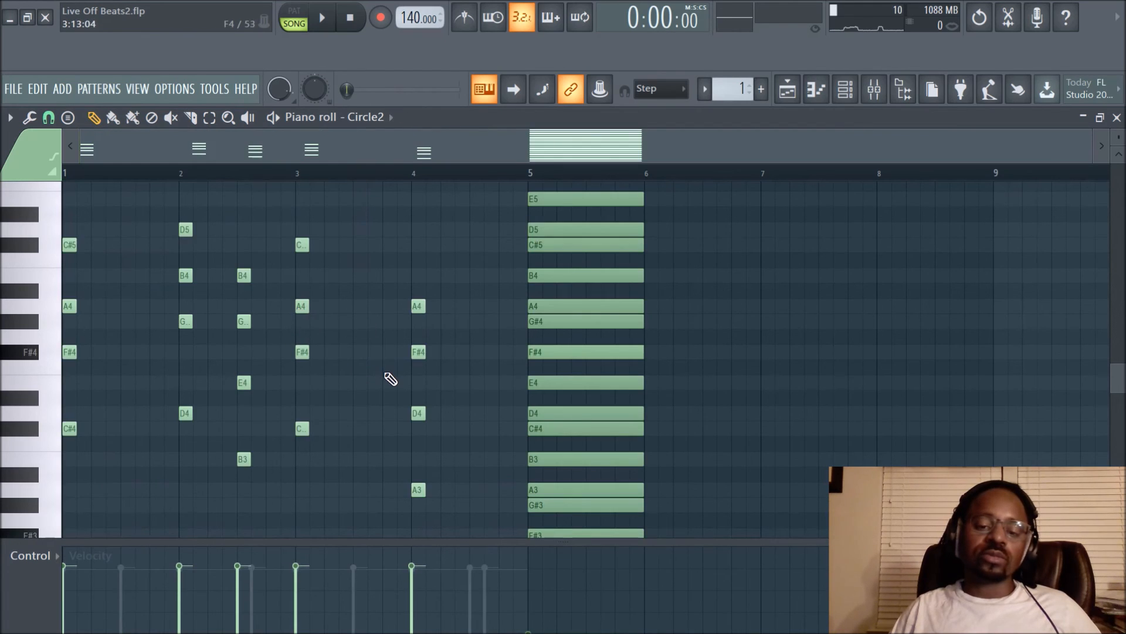
# Examine the Circle2 chords and bar 5 scale guide notes against the ghosted melodies across the octaves
pyautogui.scroll(3, 390, 380)
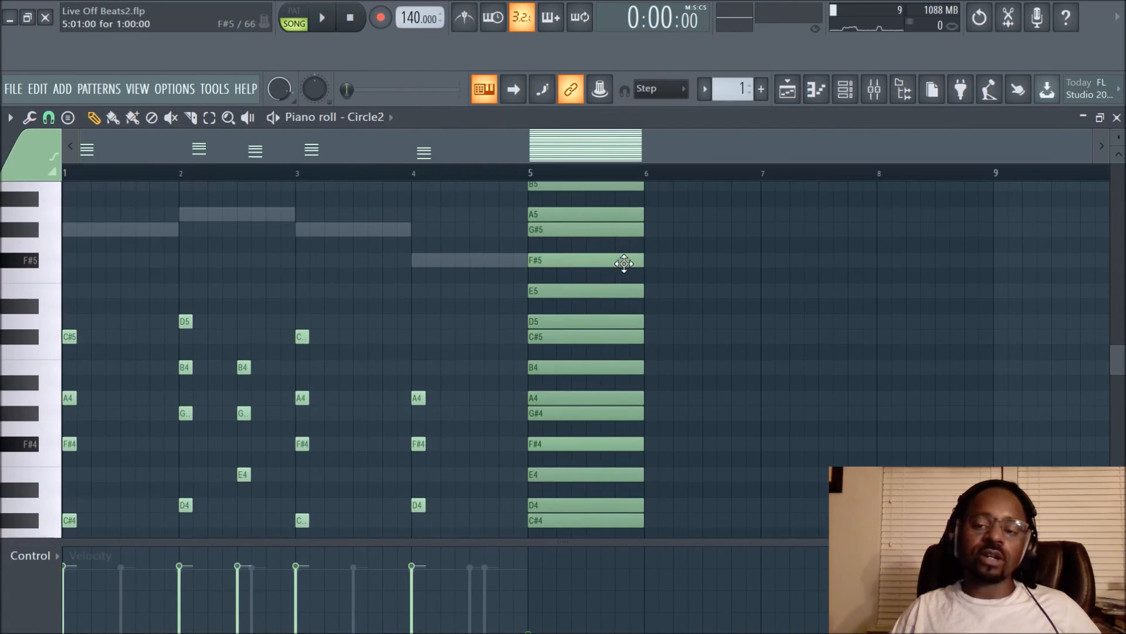
pyautogui.scroll(1, 226, 360)
pyautogui.scroll(-3, 246, 322)
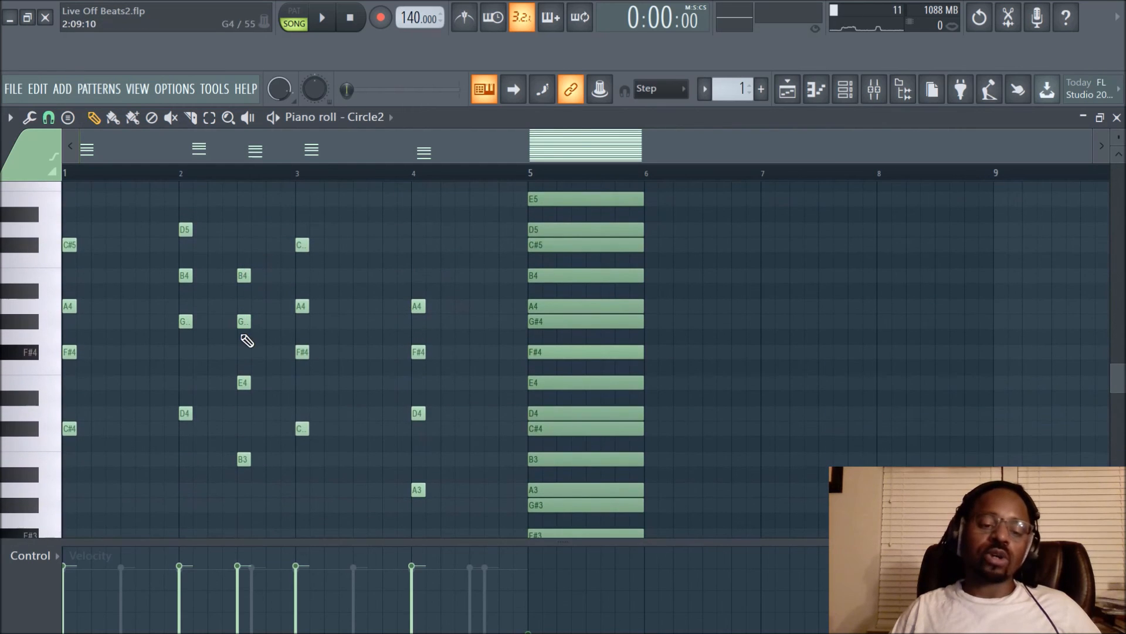
pyautogui.scroll(2, 265, 356)
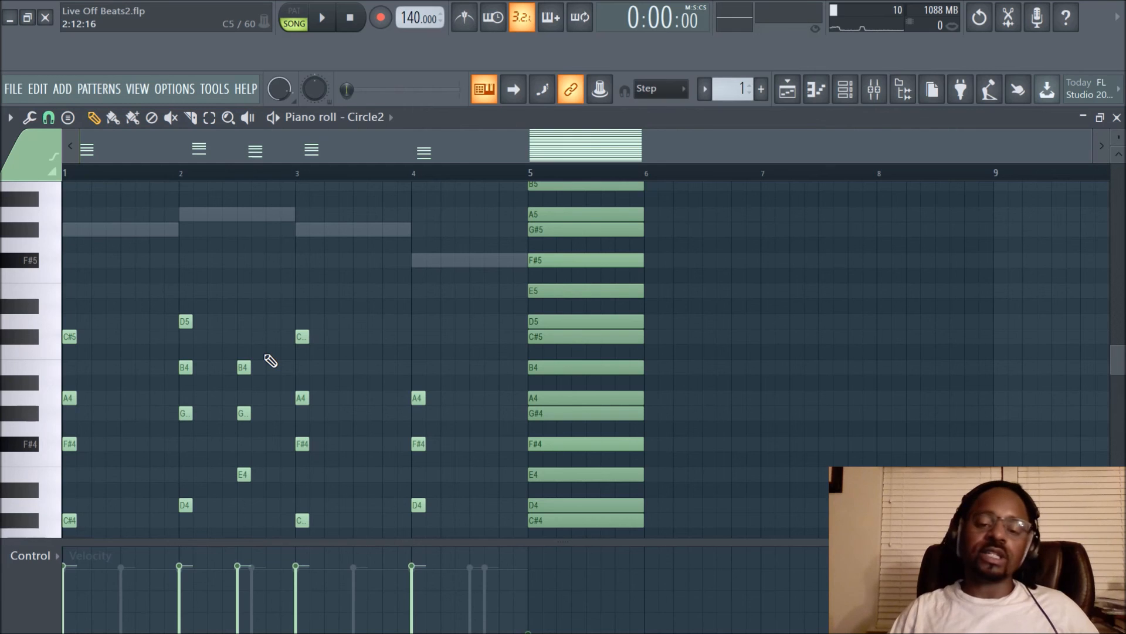
pyautogui.scroll(-3, 554, 345)
pyautogui.scroll(3, 536, 365)
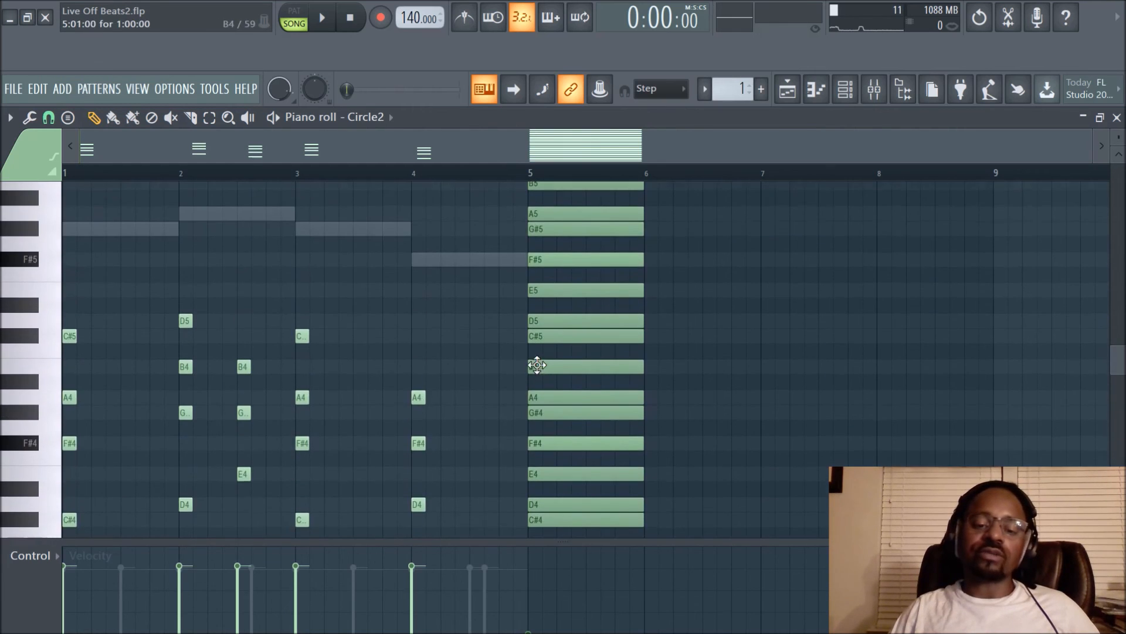
pyautogui.scroll(3, 599, 219)
pyautogui.scroll(3, 378, 307)
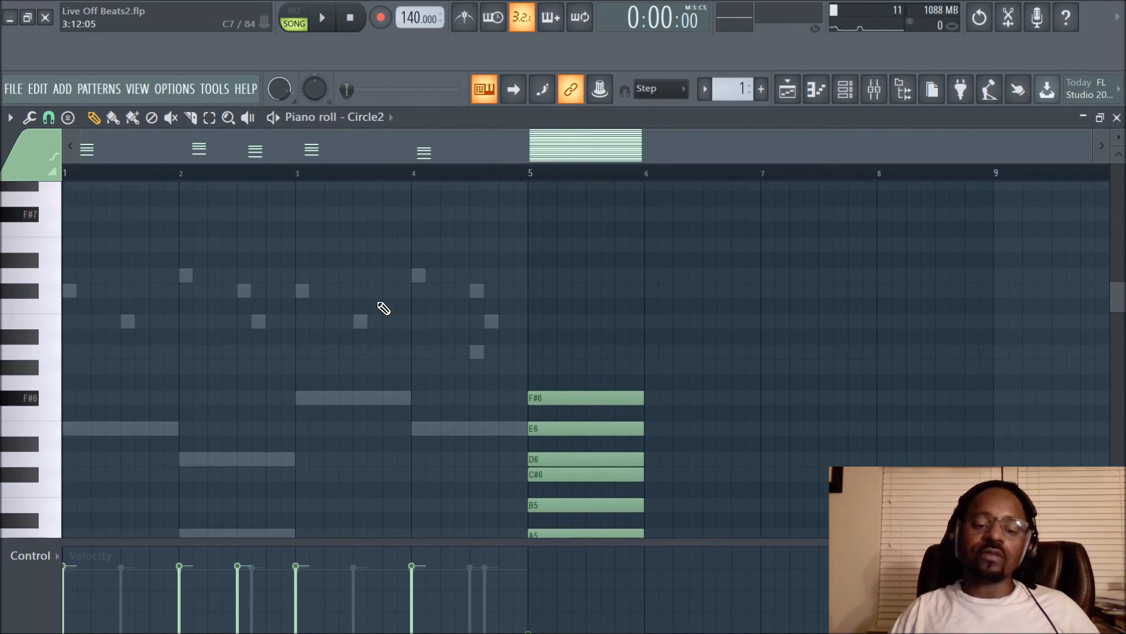